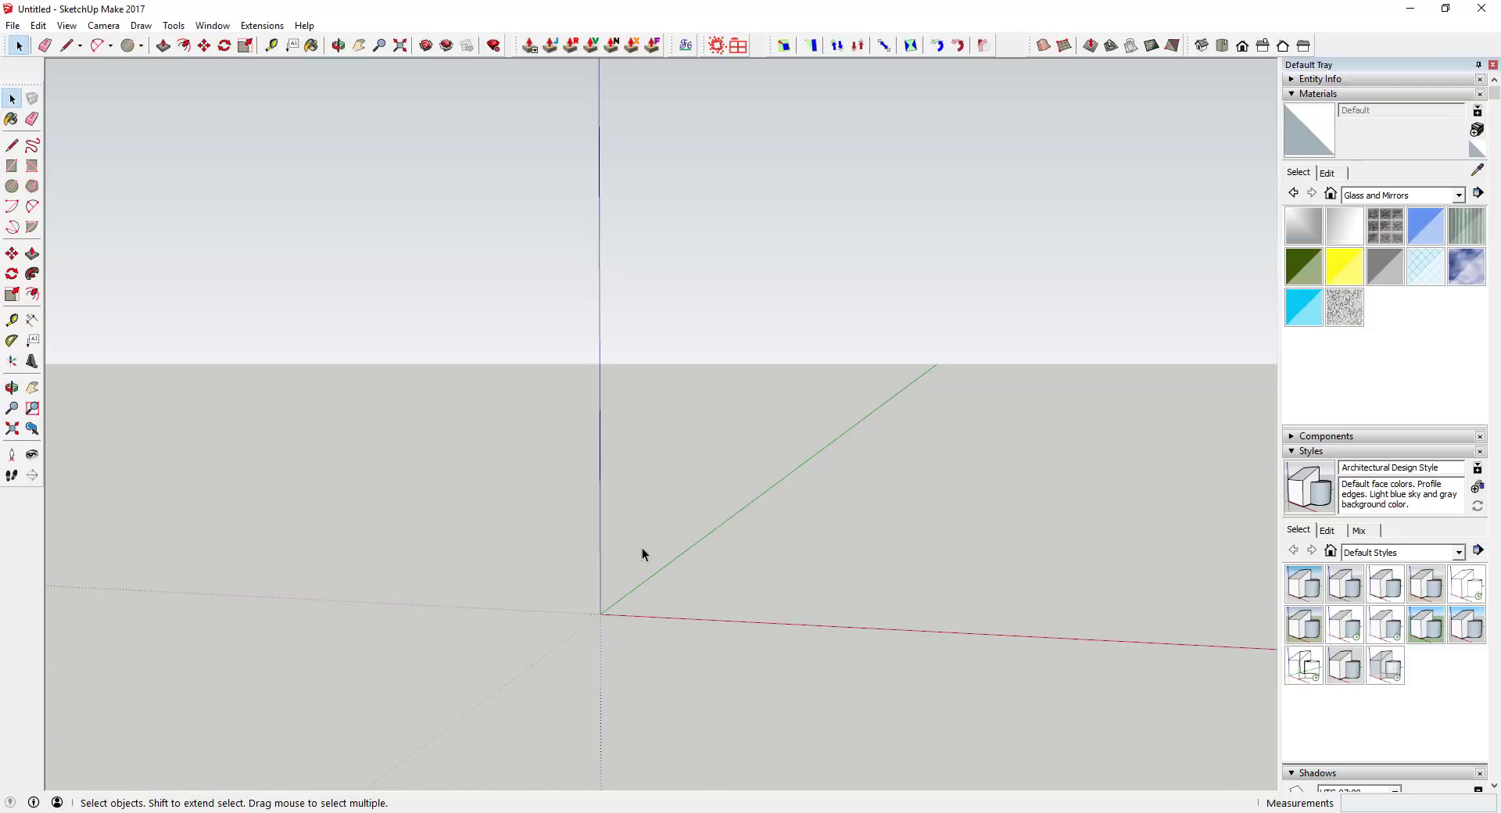
- Switch to the Rectangle tool (R) to start drawing from the origin
key("r")
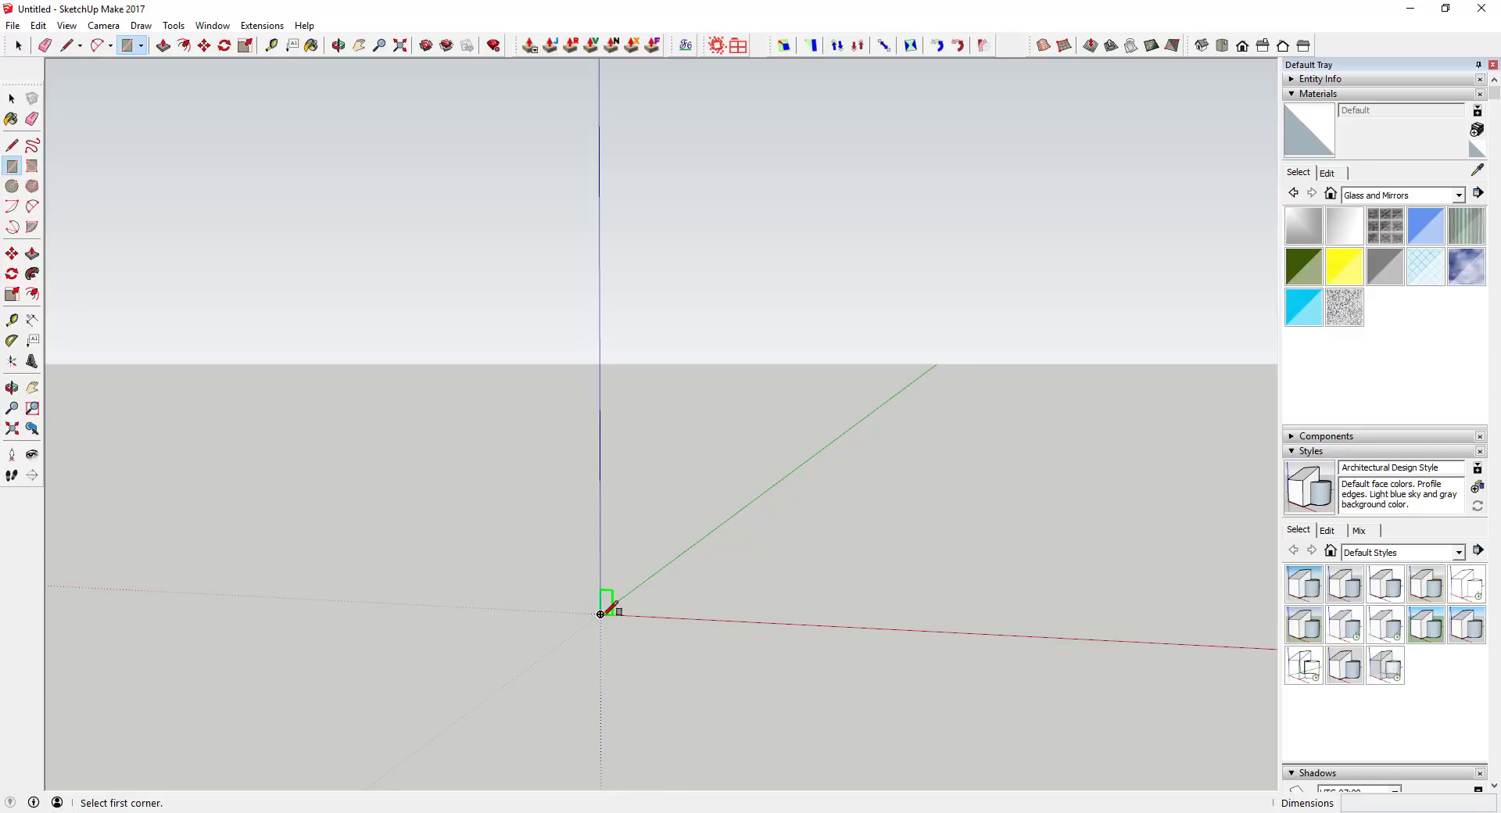
- Draw a tall upright rectangle from the origin up-left, then view it from the front
left_click(601, 613)
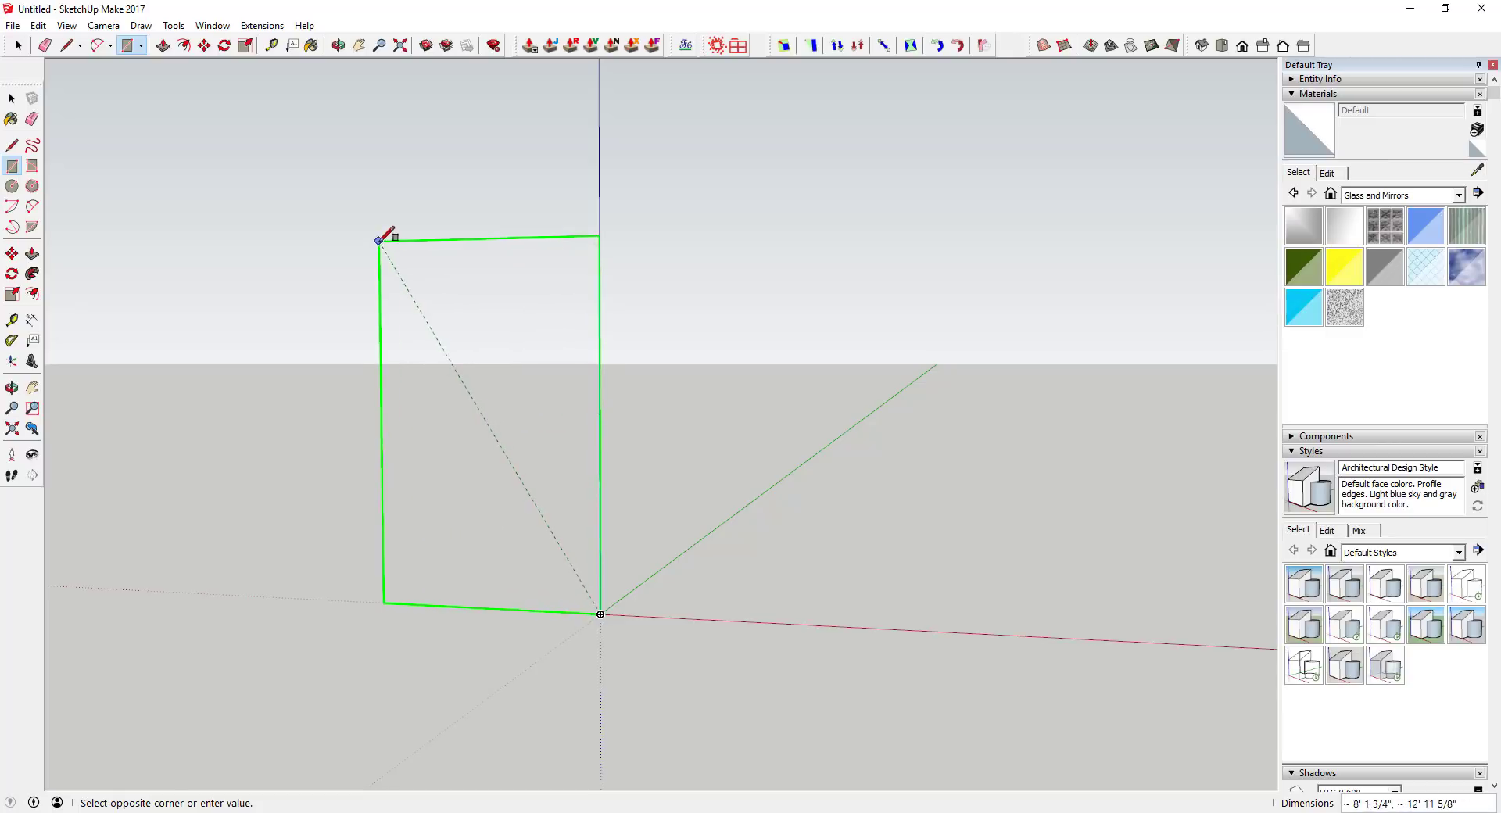
left_click(373, 237)
key("F2")
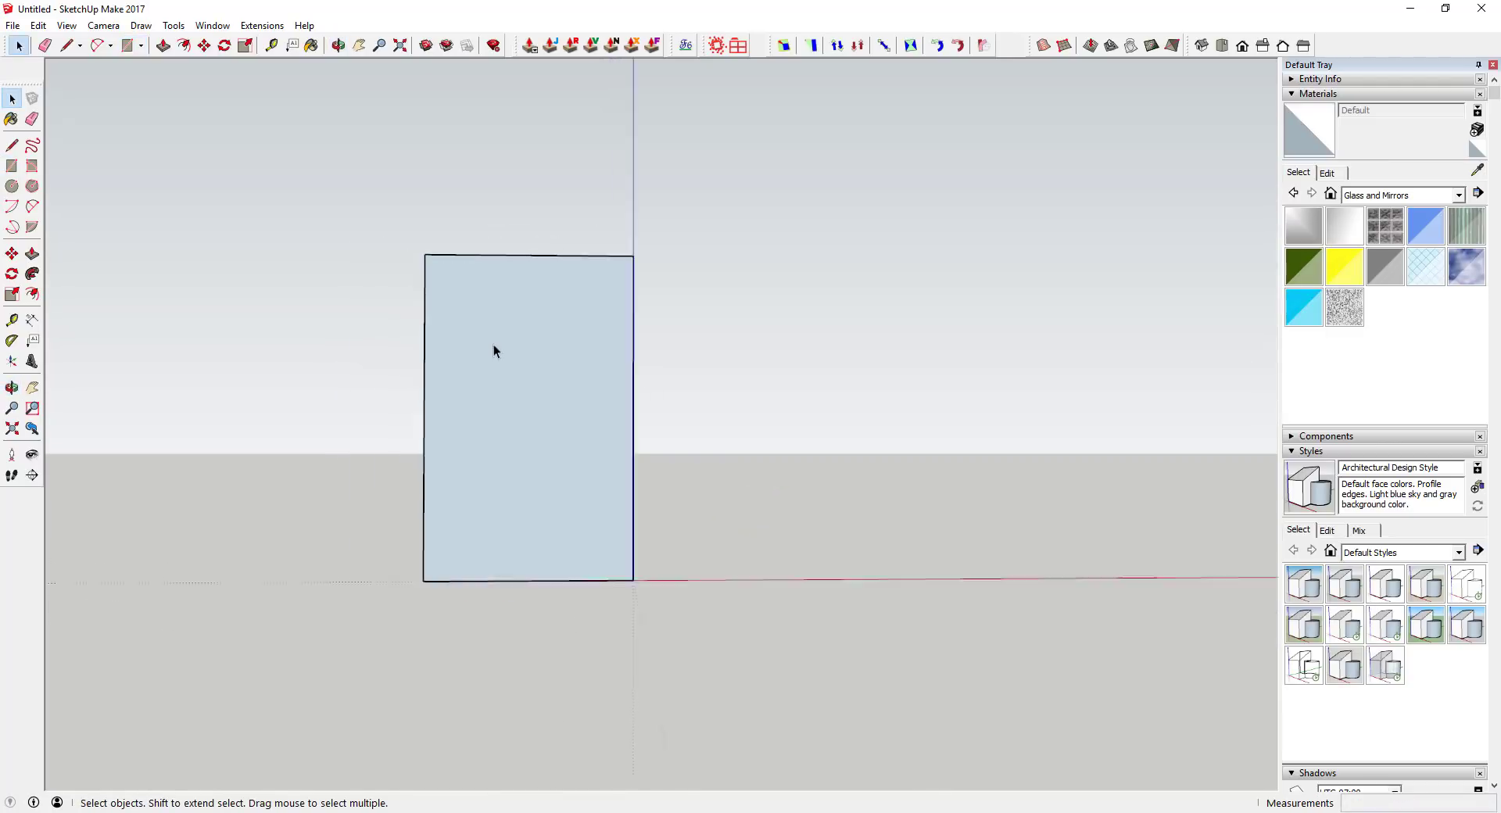
left_click_drag(551, 372, 551, 387)
key("space")
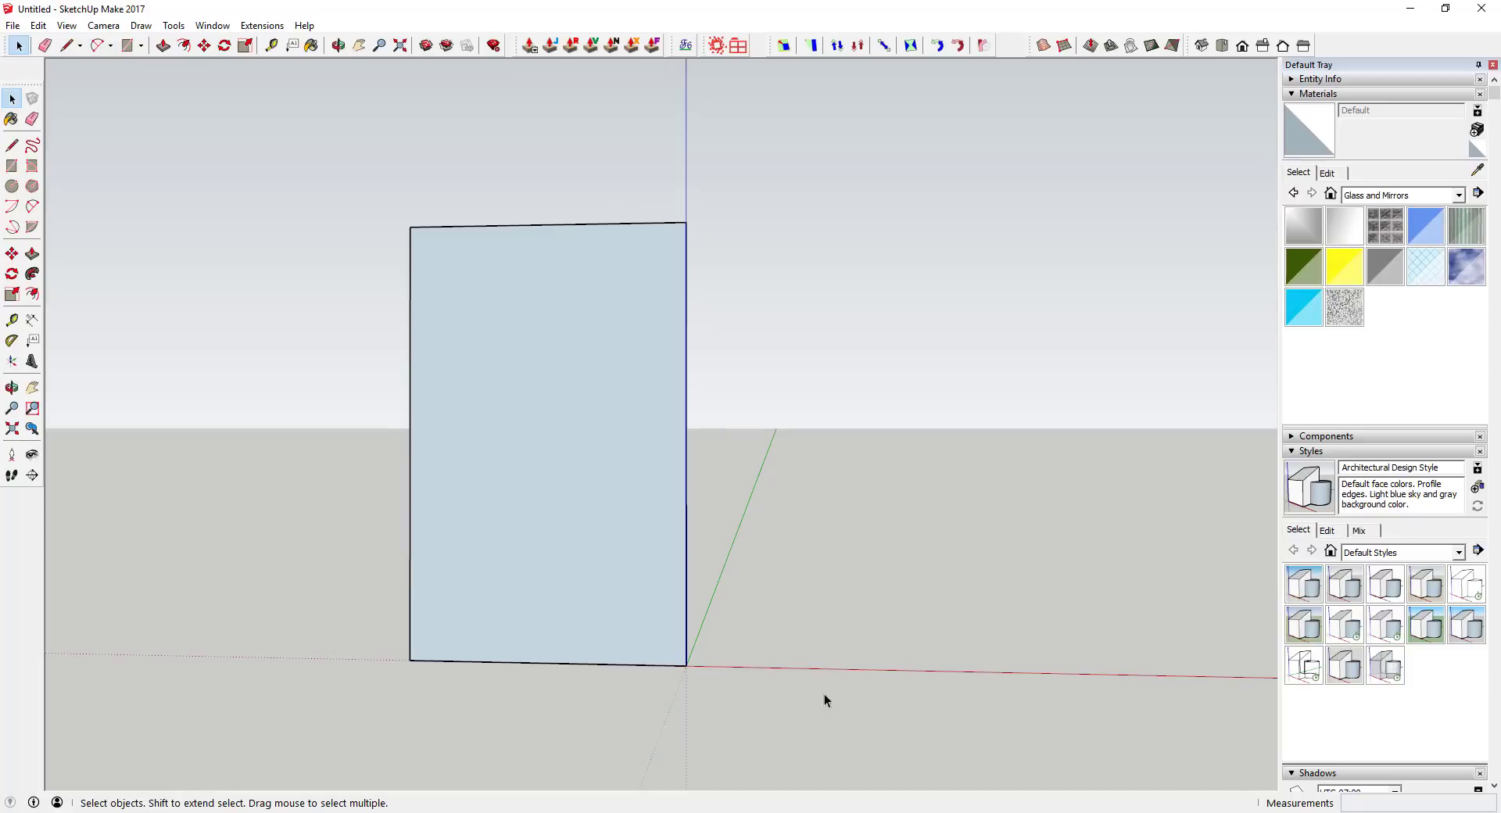
- Draw two arcs rounding the bulb's top, starting at the rectangle's top-right corner
left_click(571, 329)
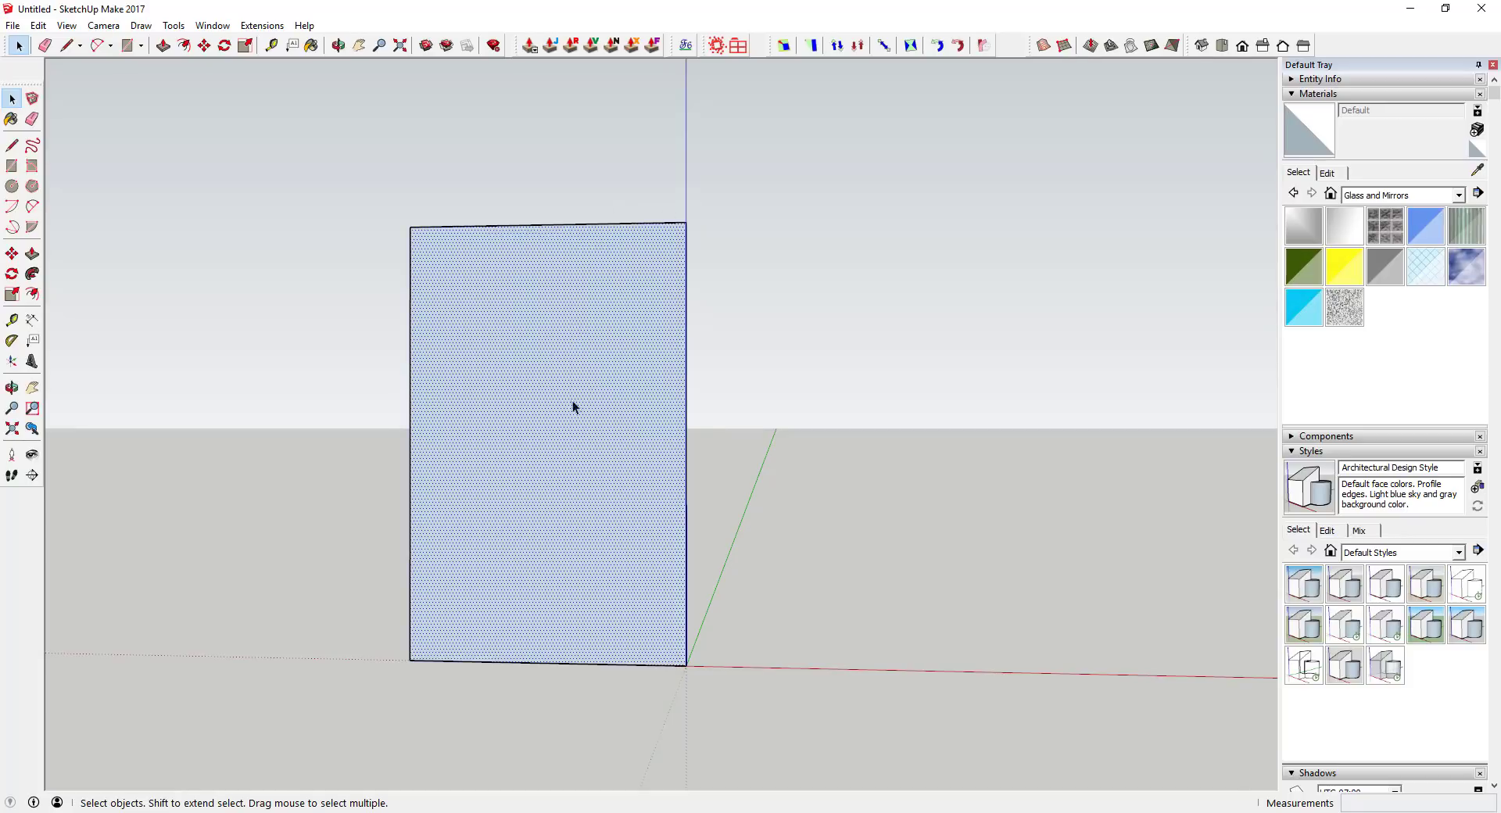
key("a")
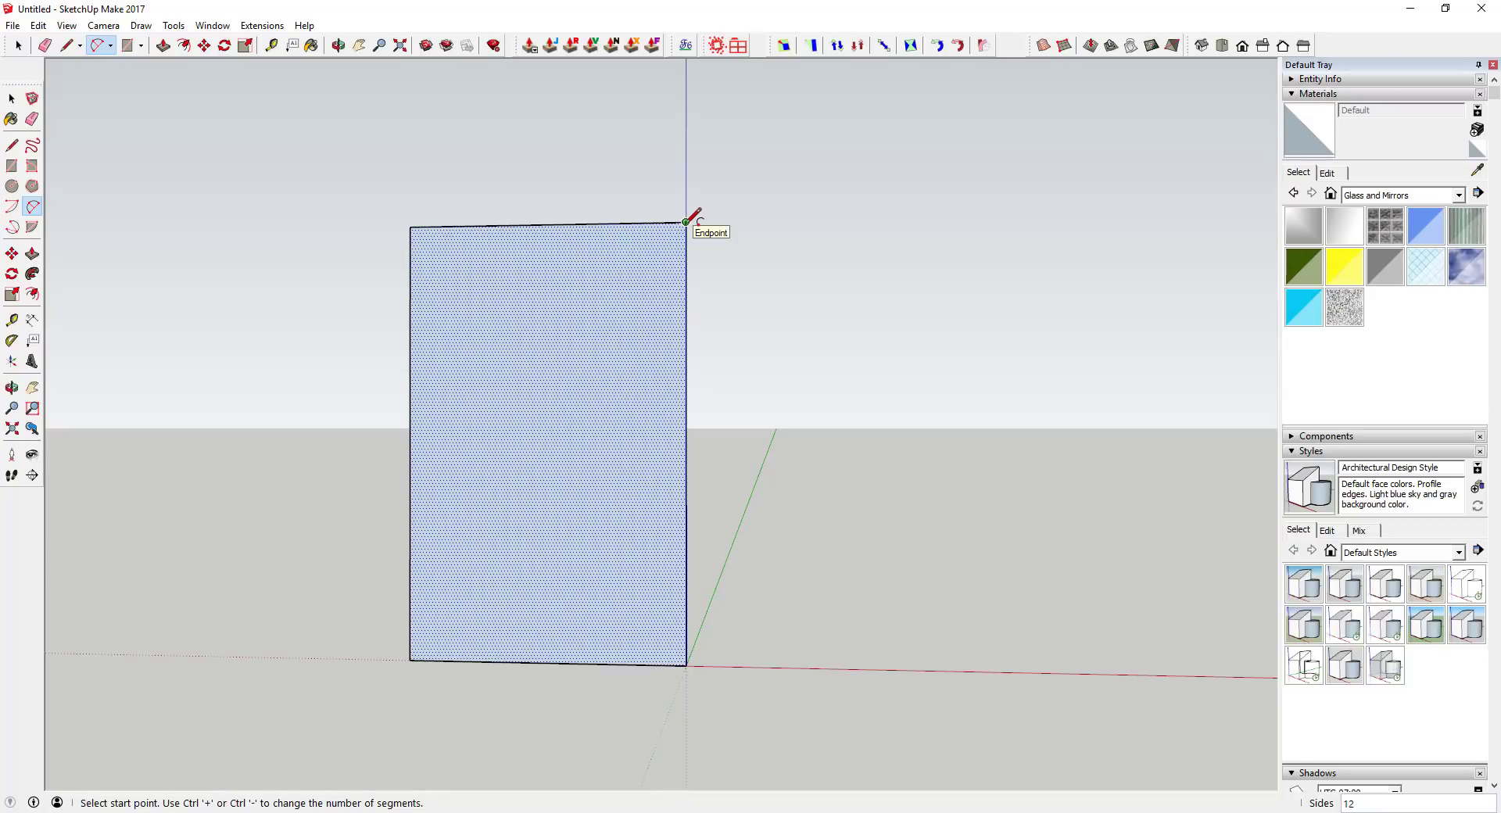
key("space")
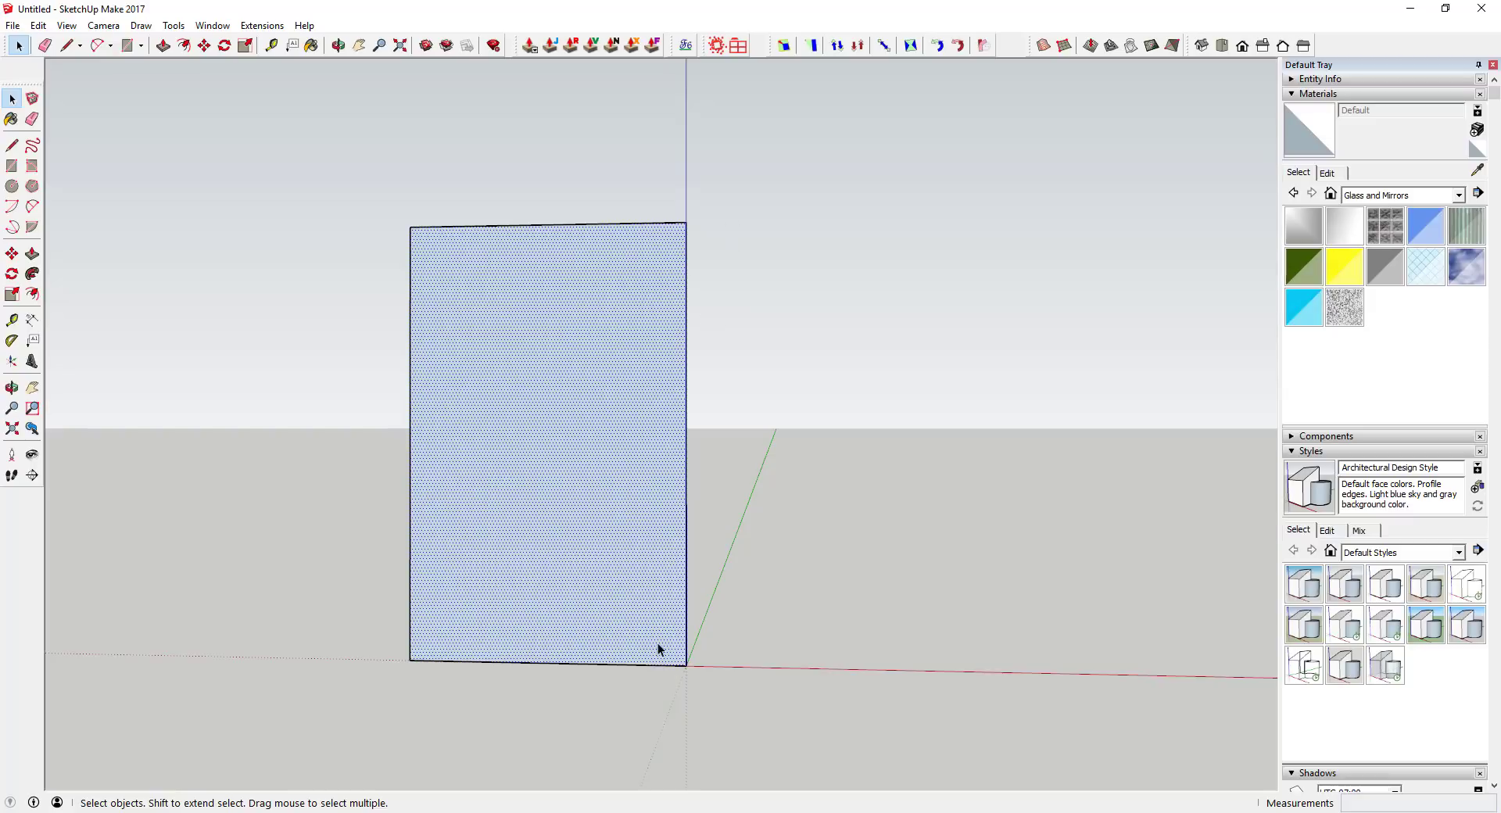
key("a")
left_click(686, 222)
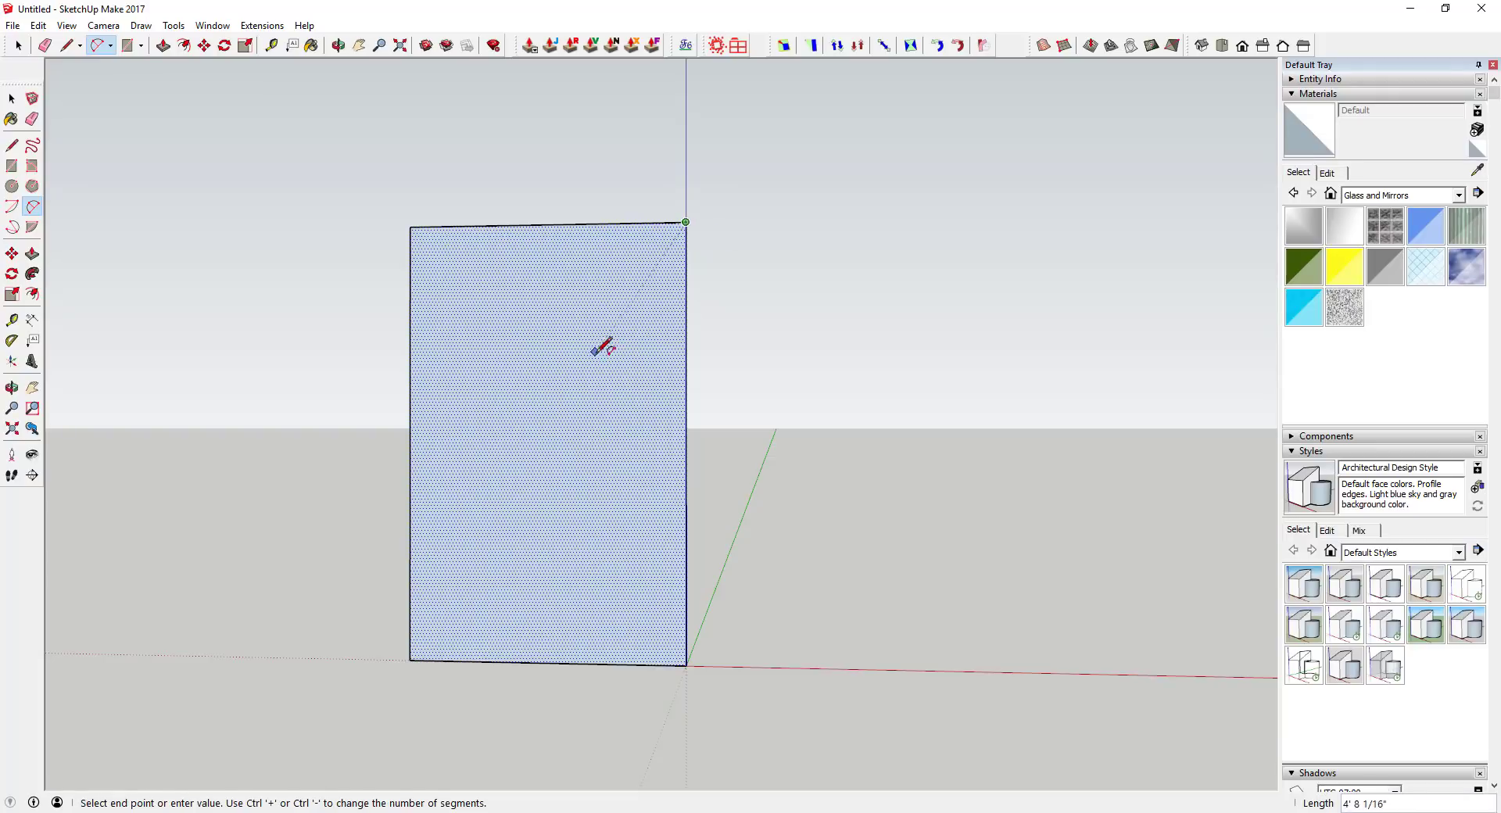
left_click(572, 394)
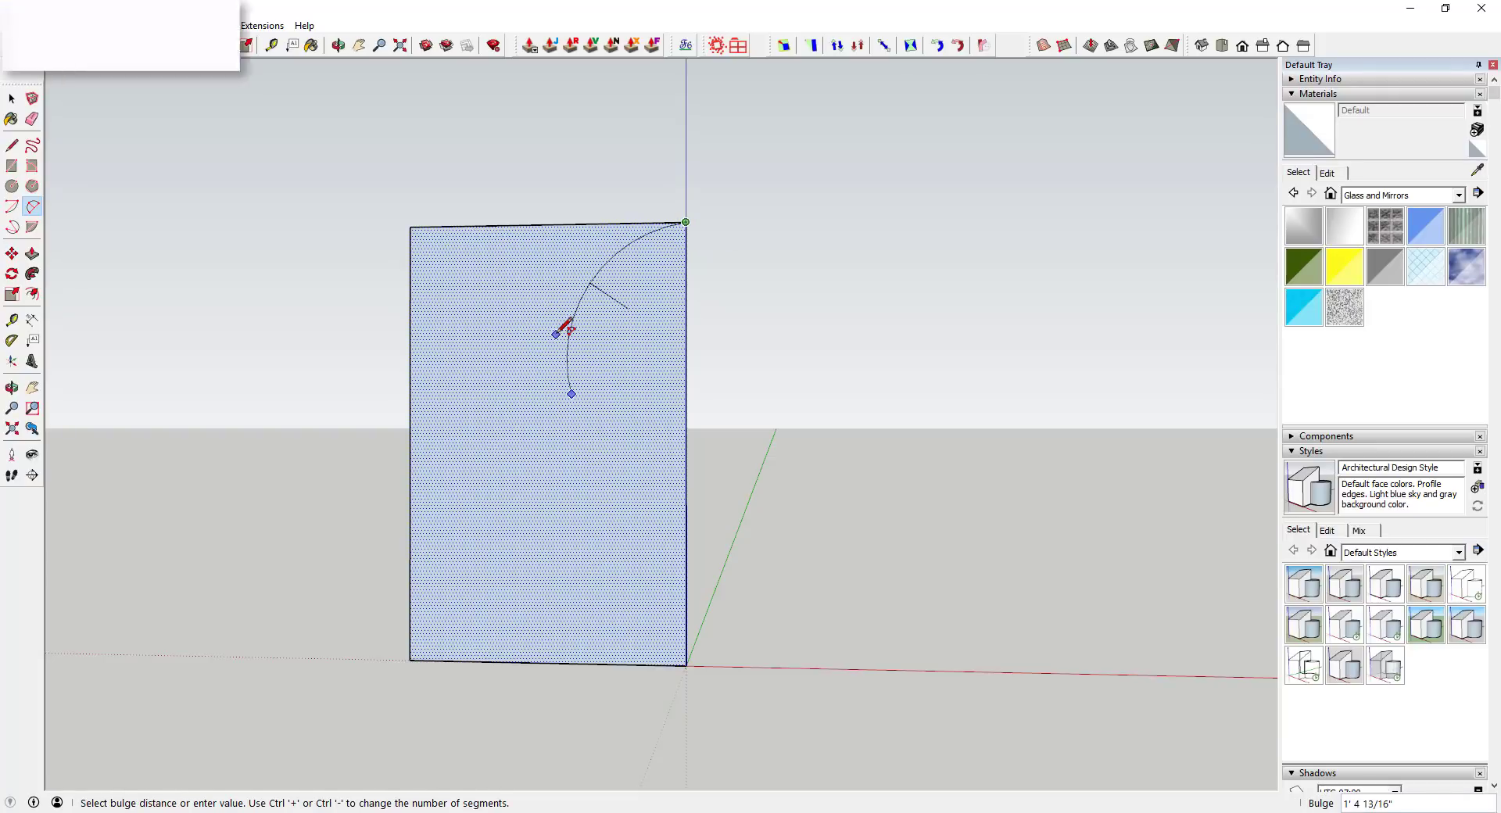
left_click(563, 325)
left_click(571, 394)
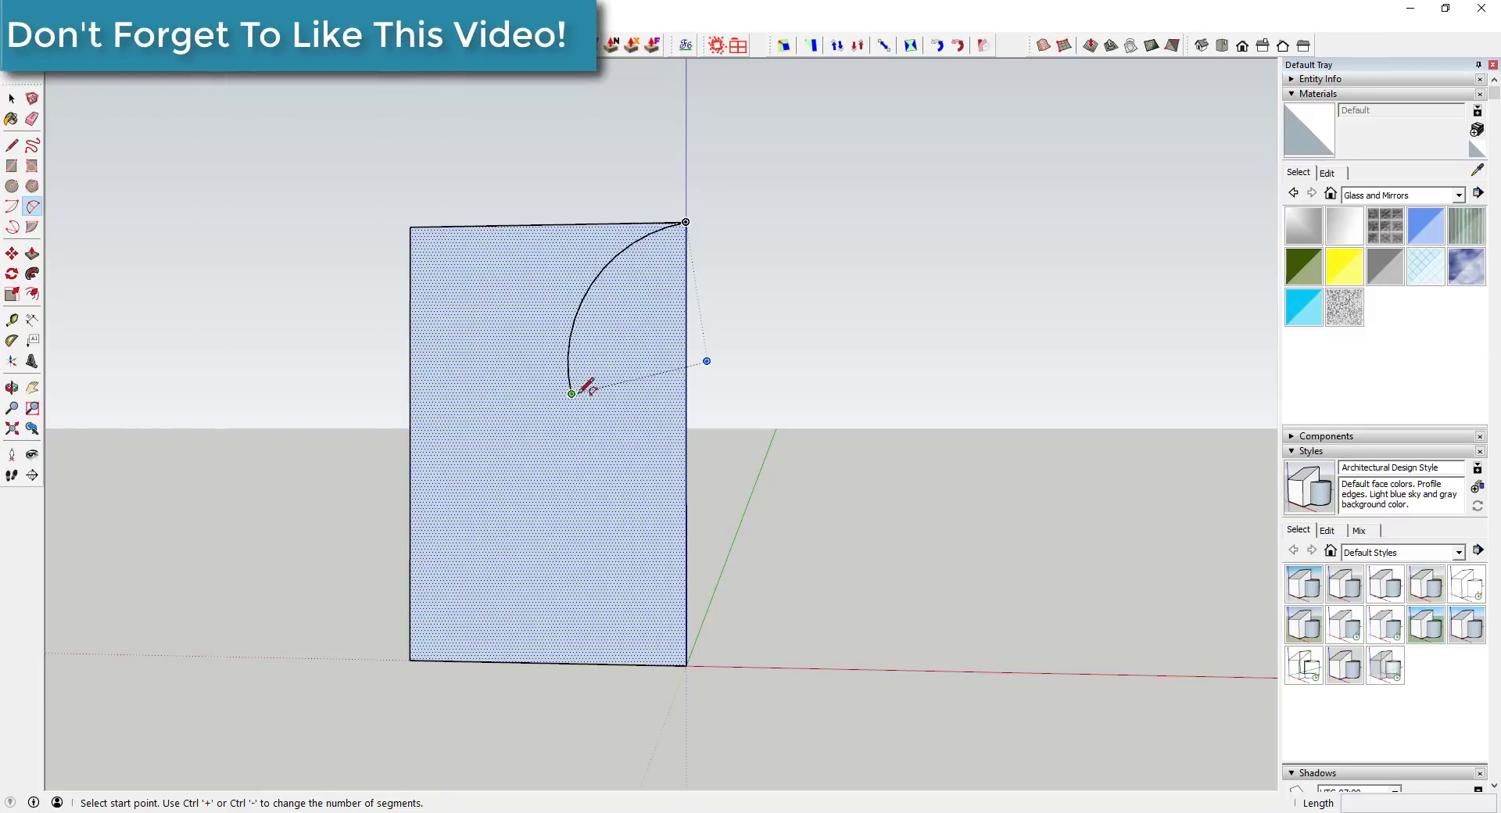
left_click(599, 452)
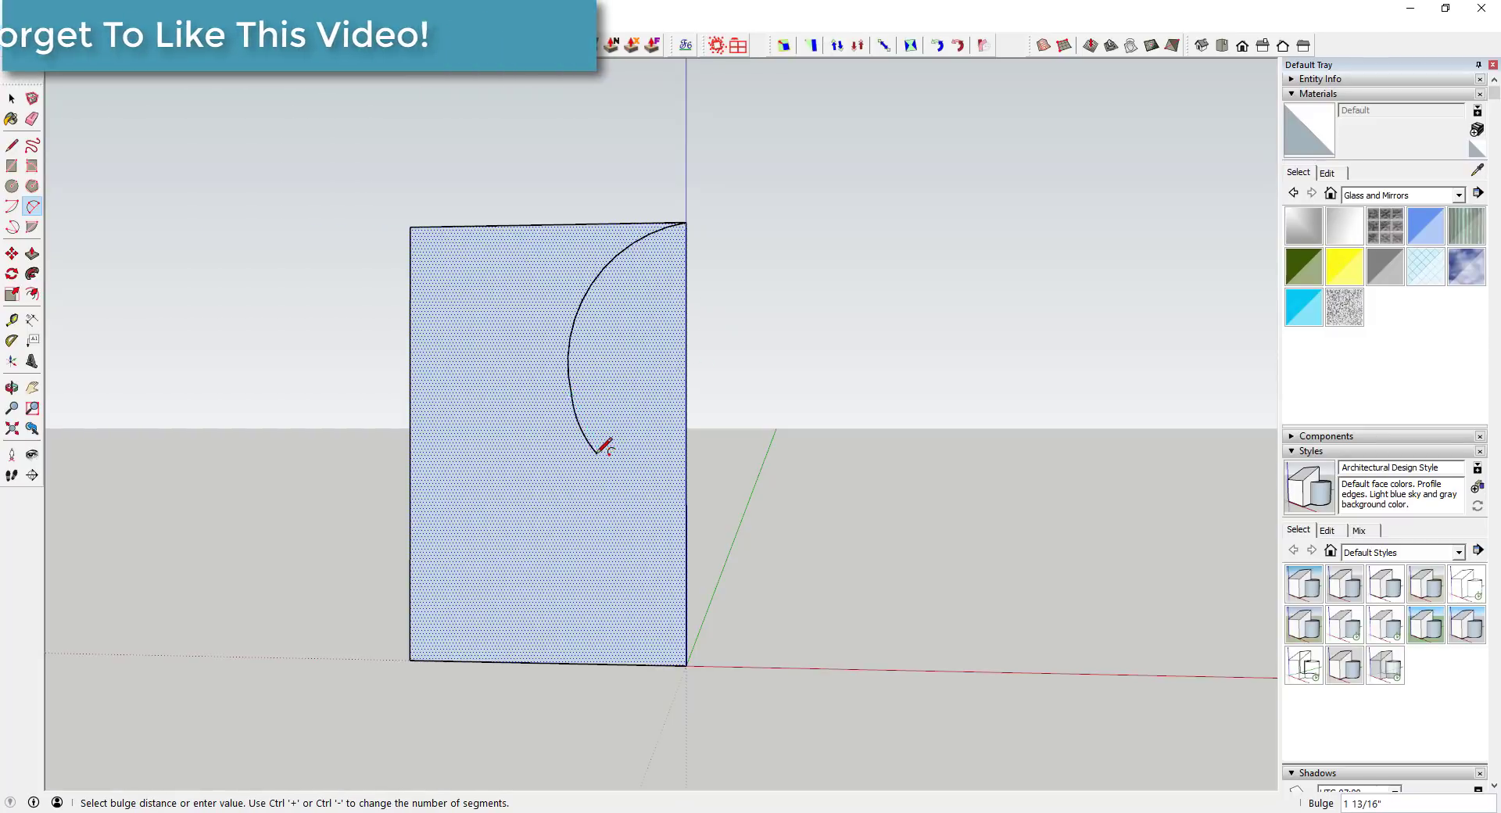
left_click(602, 449)
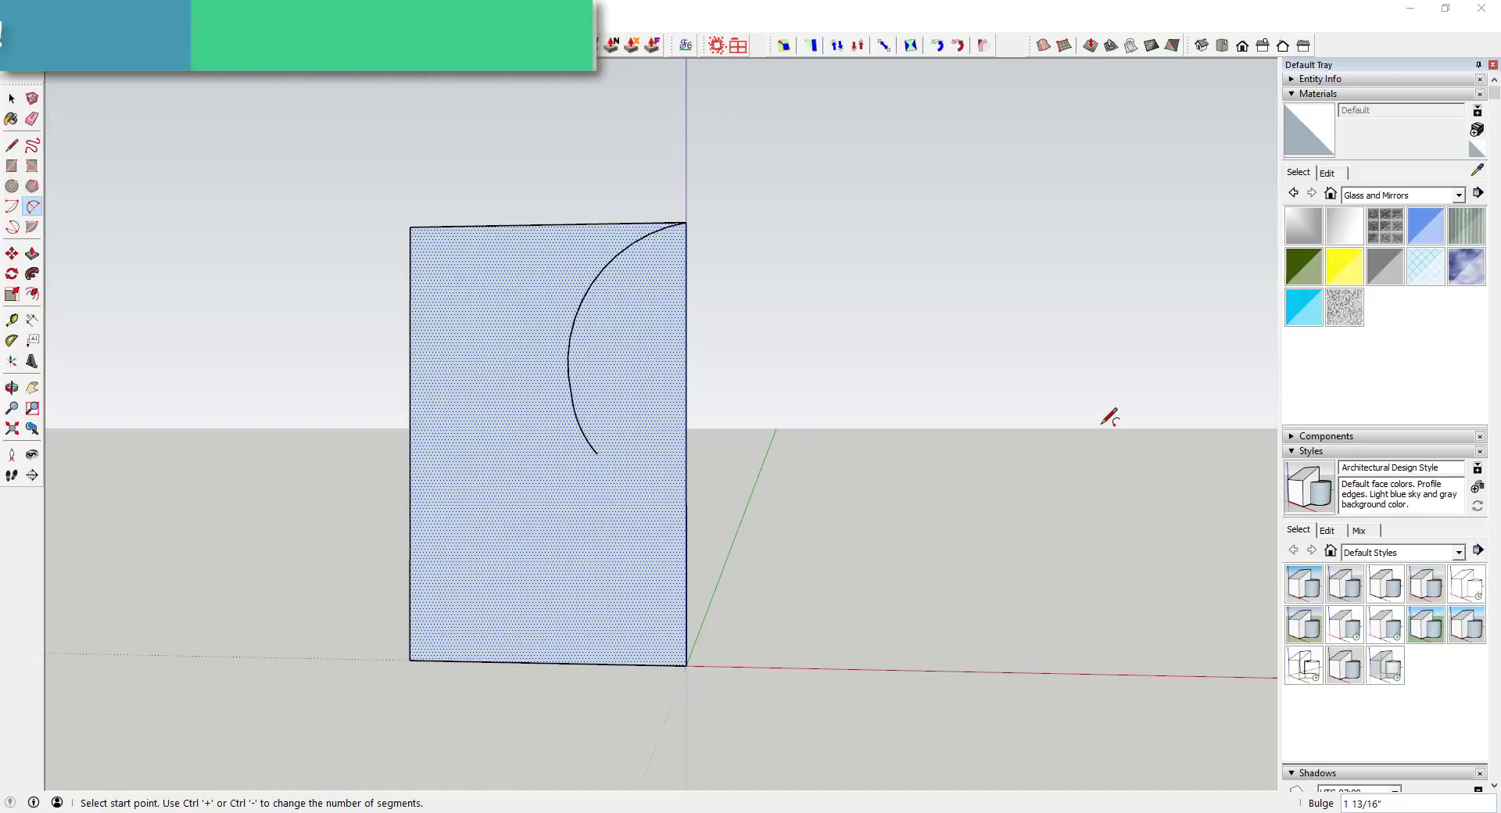
- Add the neck arc, then a straight vertical line down for the base
left_click(591, 445)
scroll(601, 466, "up", 3)
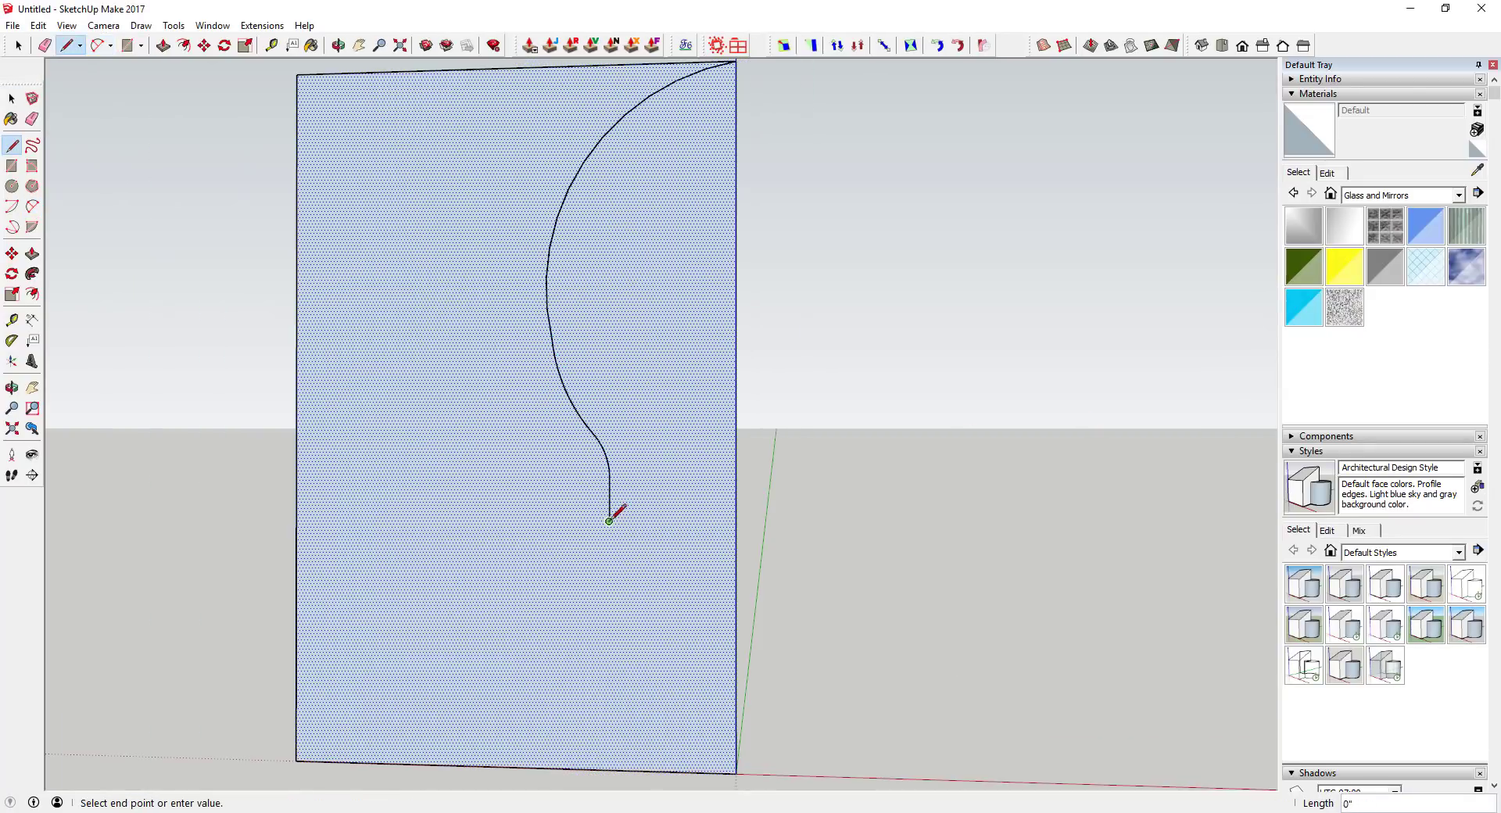
left_click(610, 493)
left_click(627, 563)
scroll(646, 563, "up", 3)
left_click(658, 528)
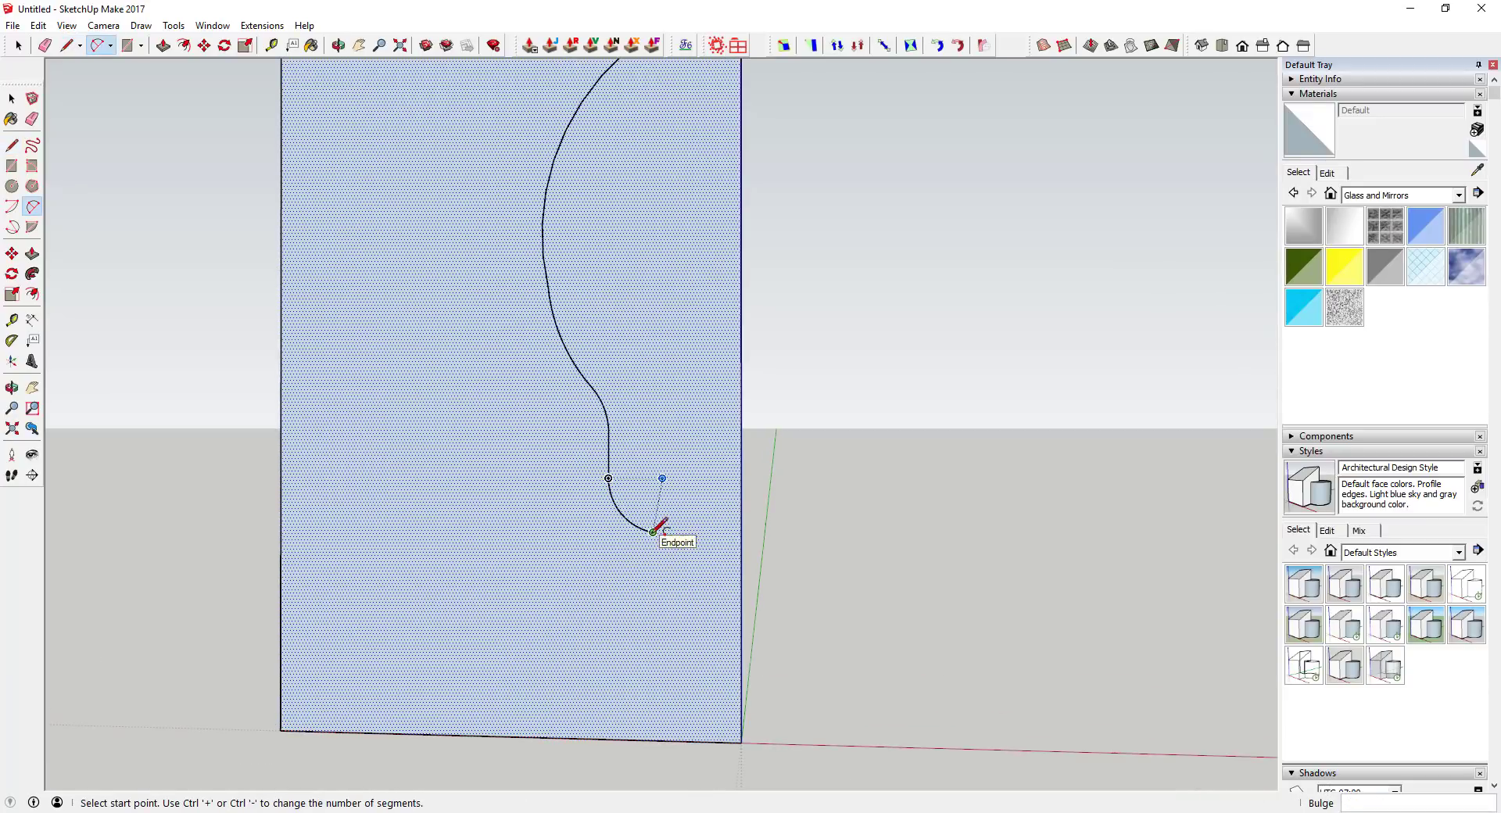
key("l")
left_click(653, 532)
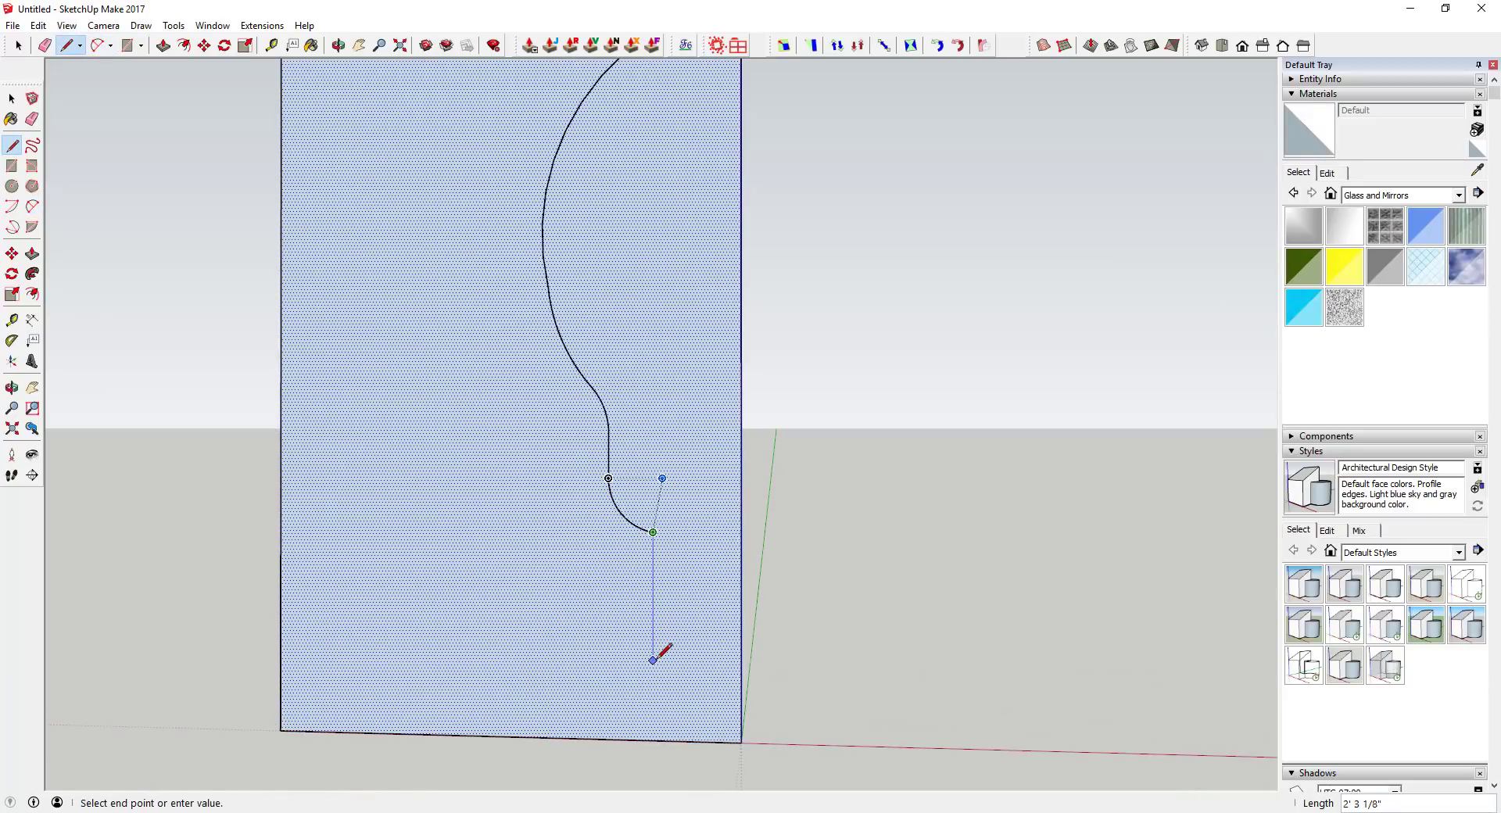
left_click(653, 662)
- Curve two arcs from the line's bottom to the rectangle's bottom-right corner, splitting the face
key("a")
left_click(653, 661)
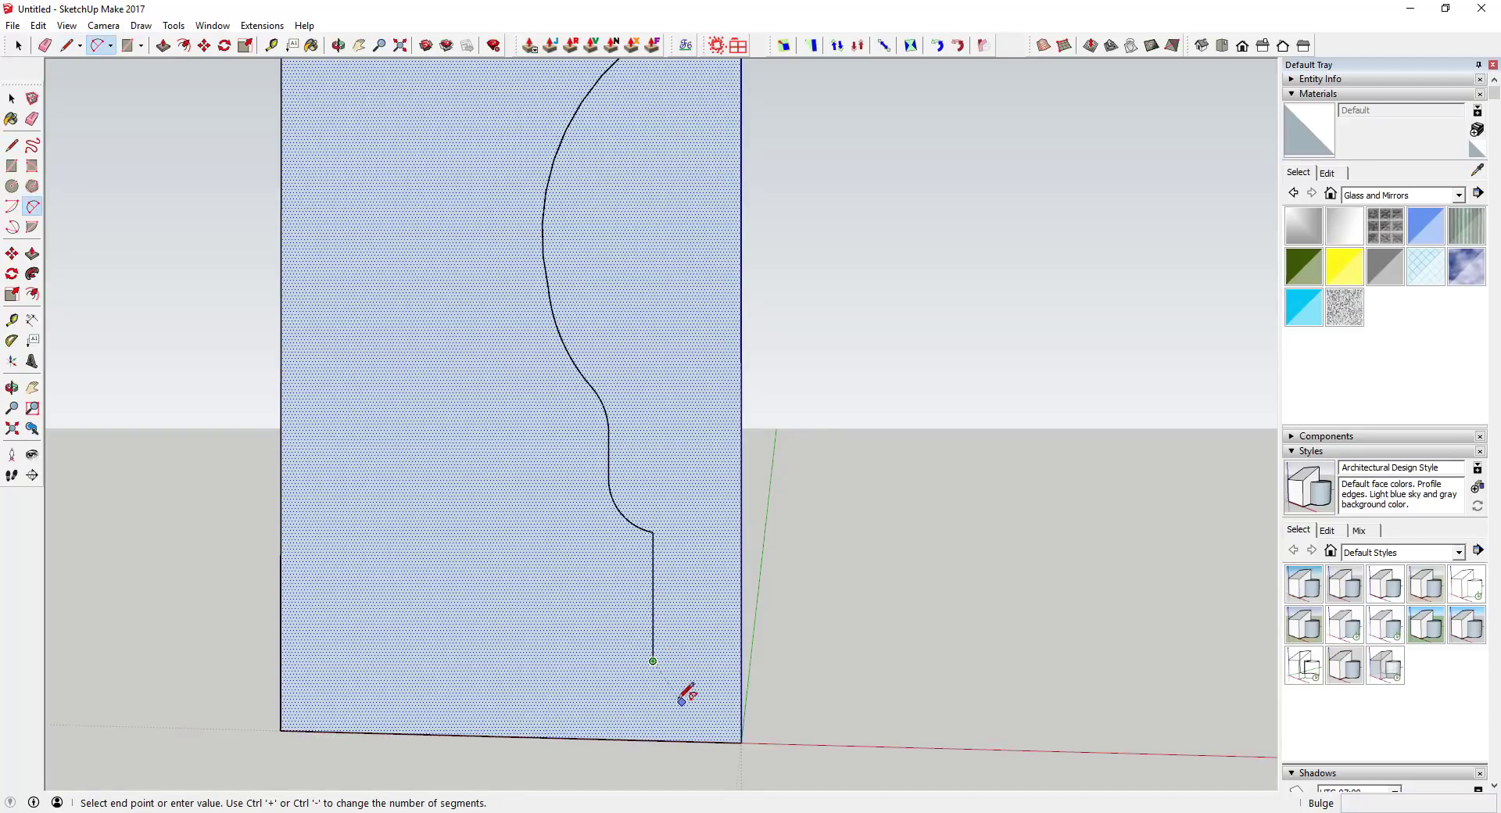
left_click(672, 700)
left_click(682, 701)
left_click(682, 702)
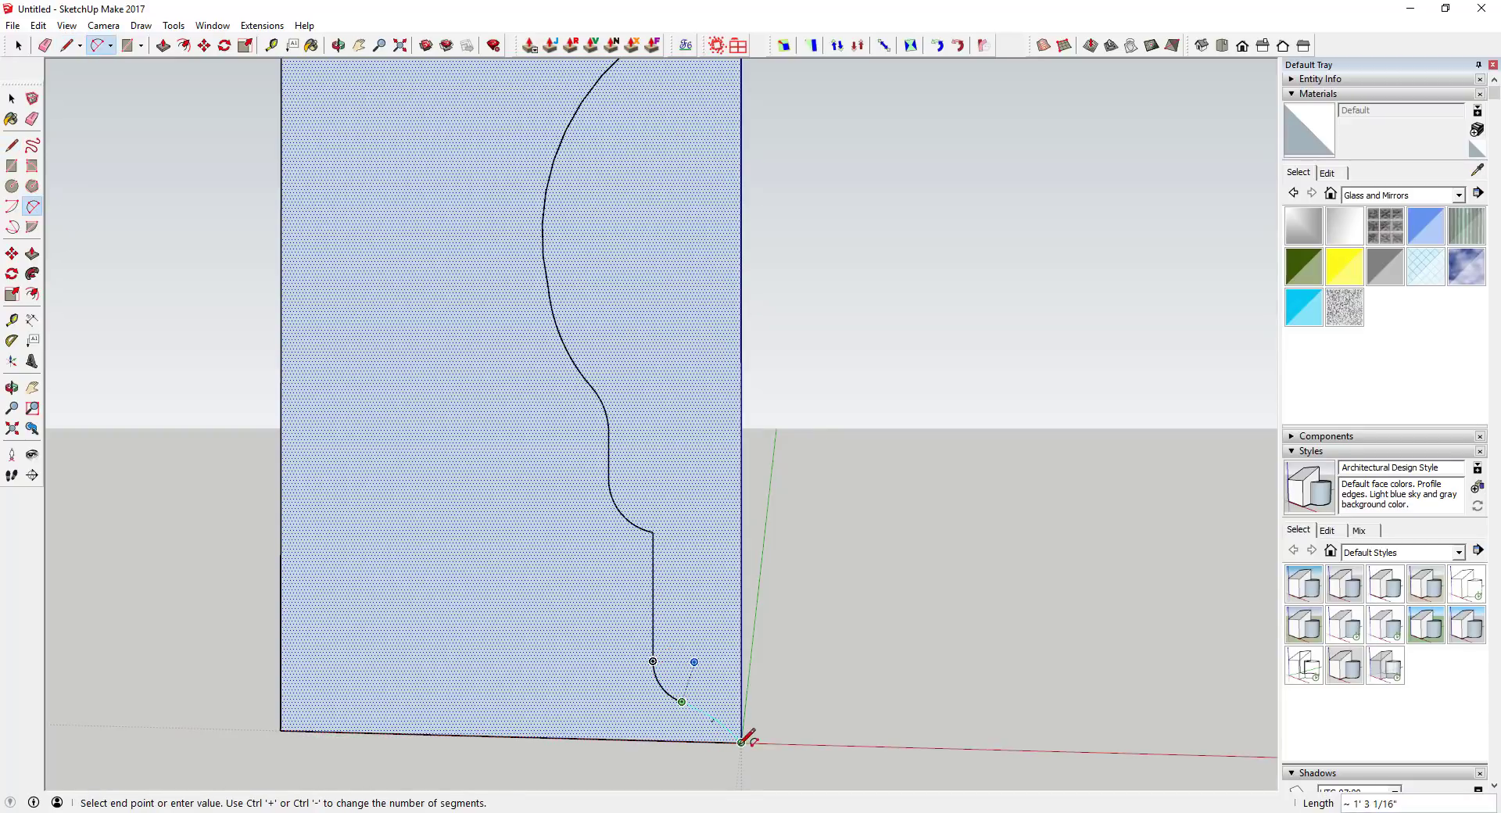
left_click(741, 742)
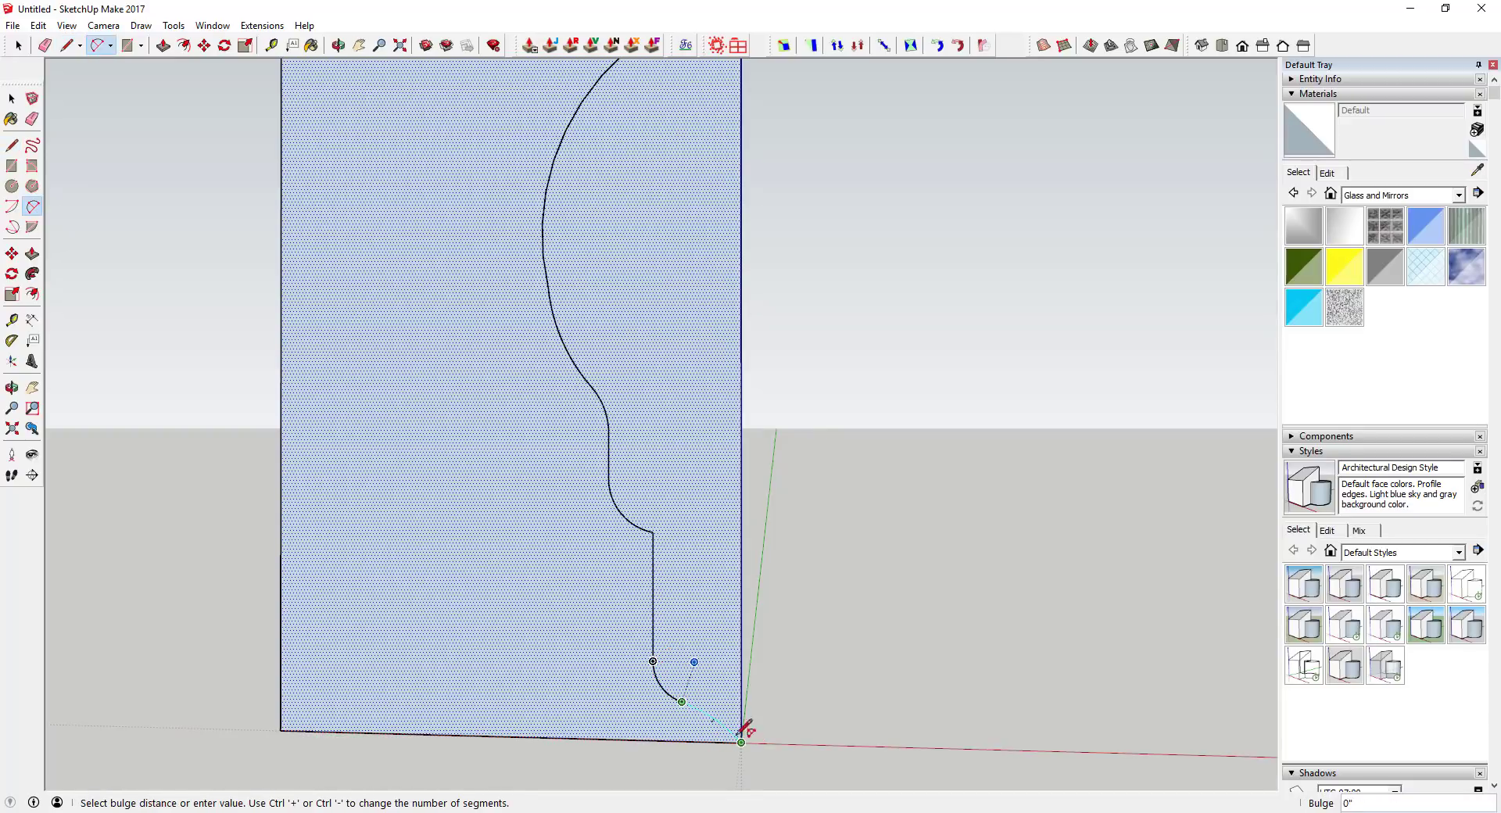
left_click(701, 719)
key("space")
scroll(696, 502, "down", 3)
mouse_move(677, 497)
middle_mouse_down()
mouse_move(811, 456)
mouse_move(703, 506)
middle_mouse_up()
scroll(688, 632, "up", 1)
scroll(688, 632, "up", 1)
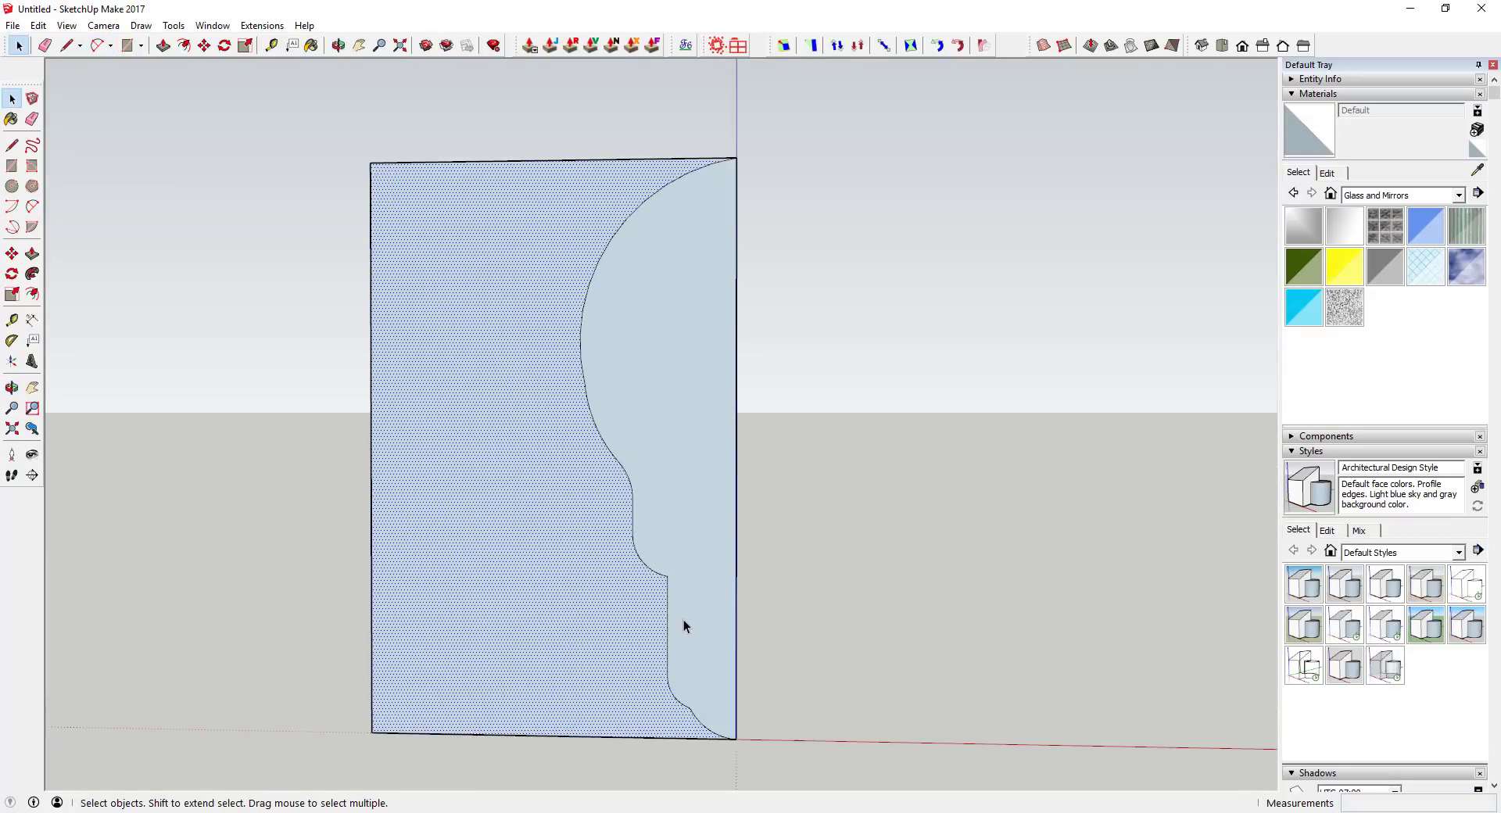
middle_click_drag(683, 620, 703, 550)
scroll(668, 588, "up", 4)
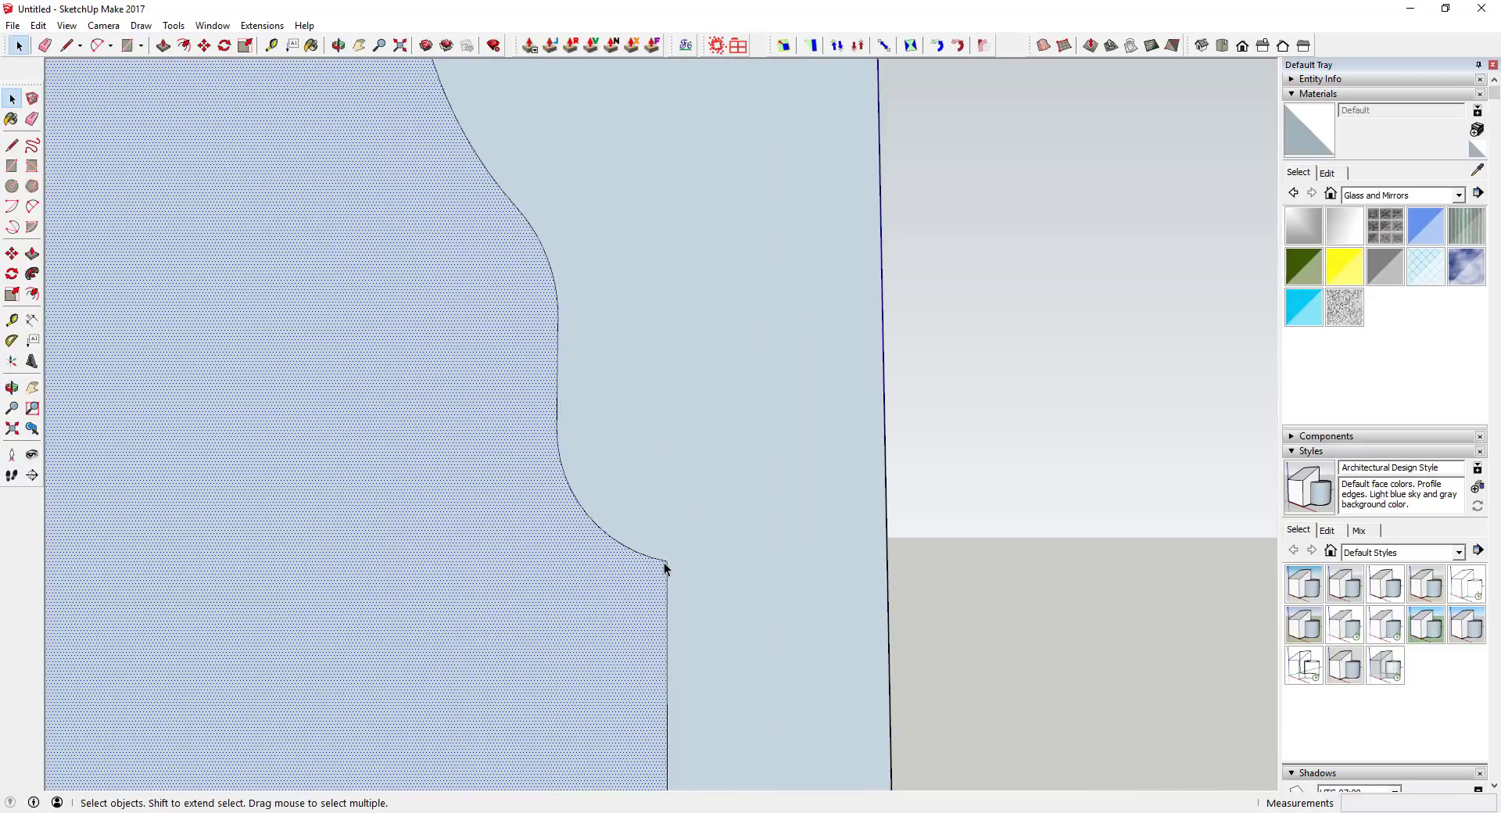
scroll(664, 570, "down", 4)
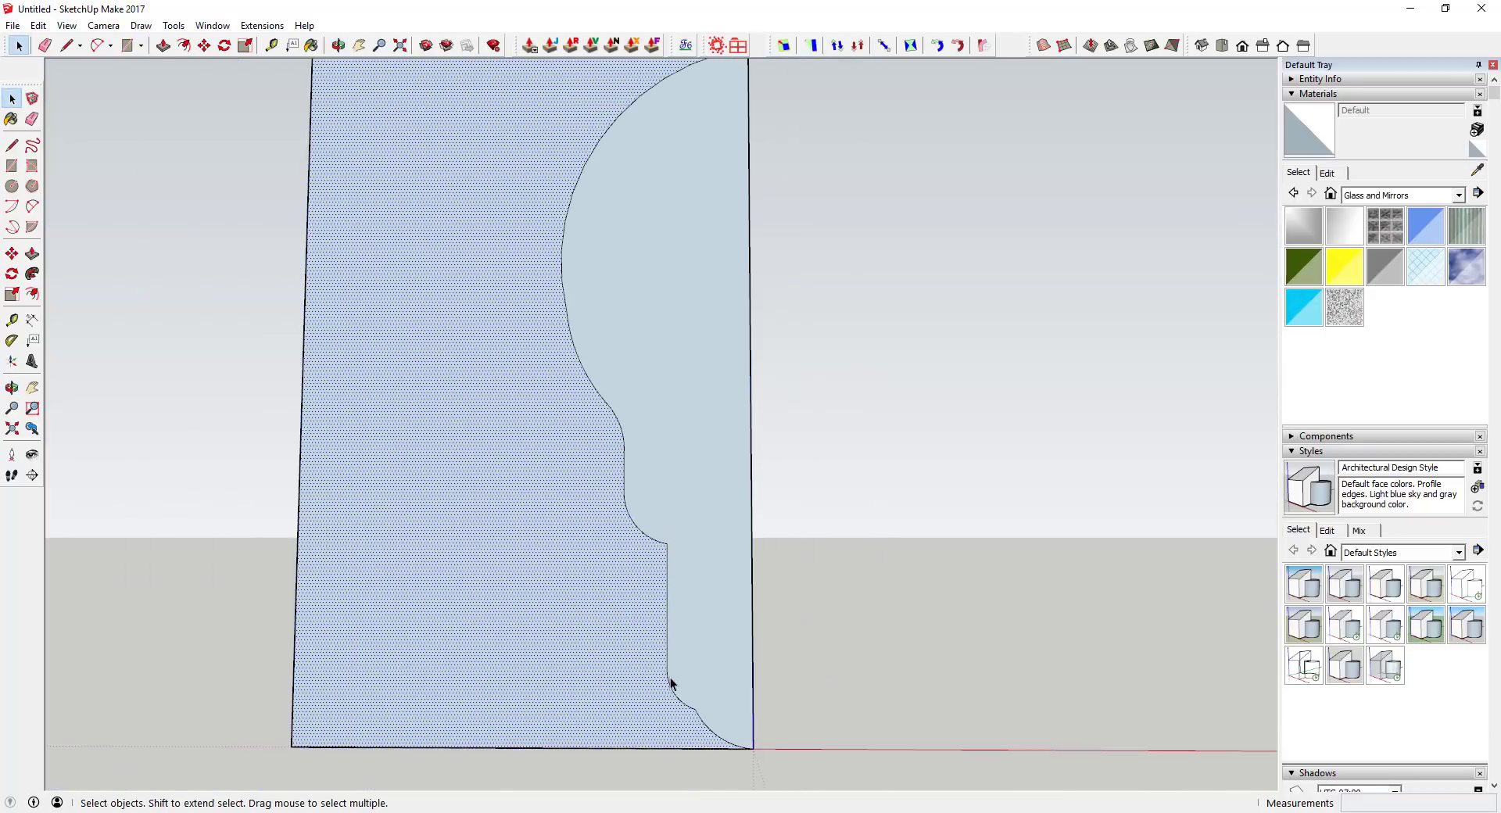
scroll(664, 548, "up", 1)
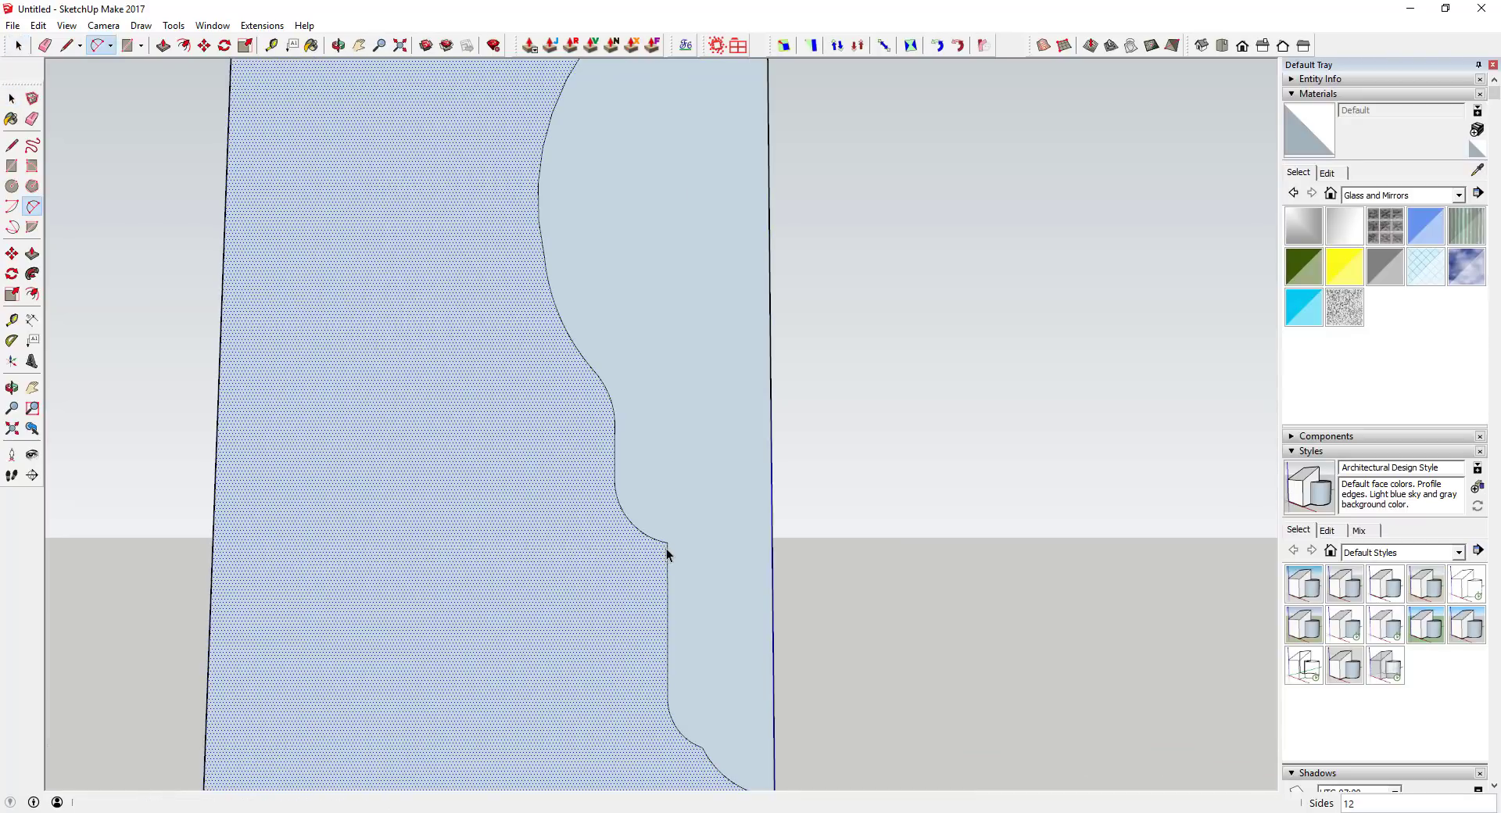
key("a")
left_click(667, 542)
left_click(667, 567)
scroll(667, 564, "up", 1)
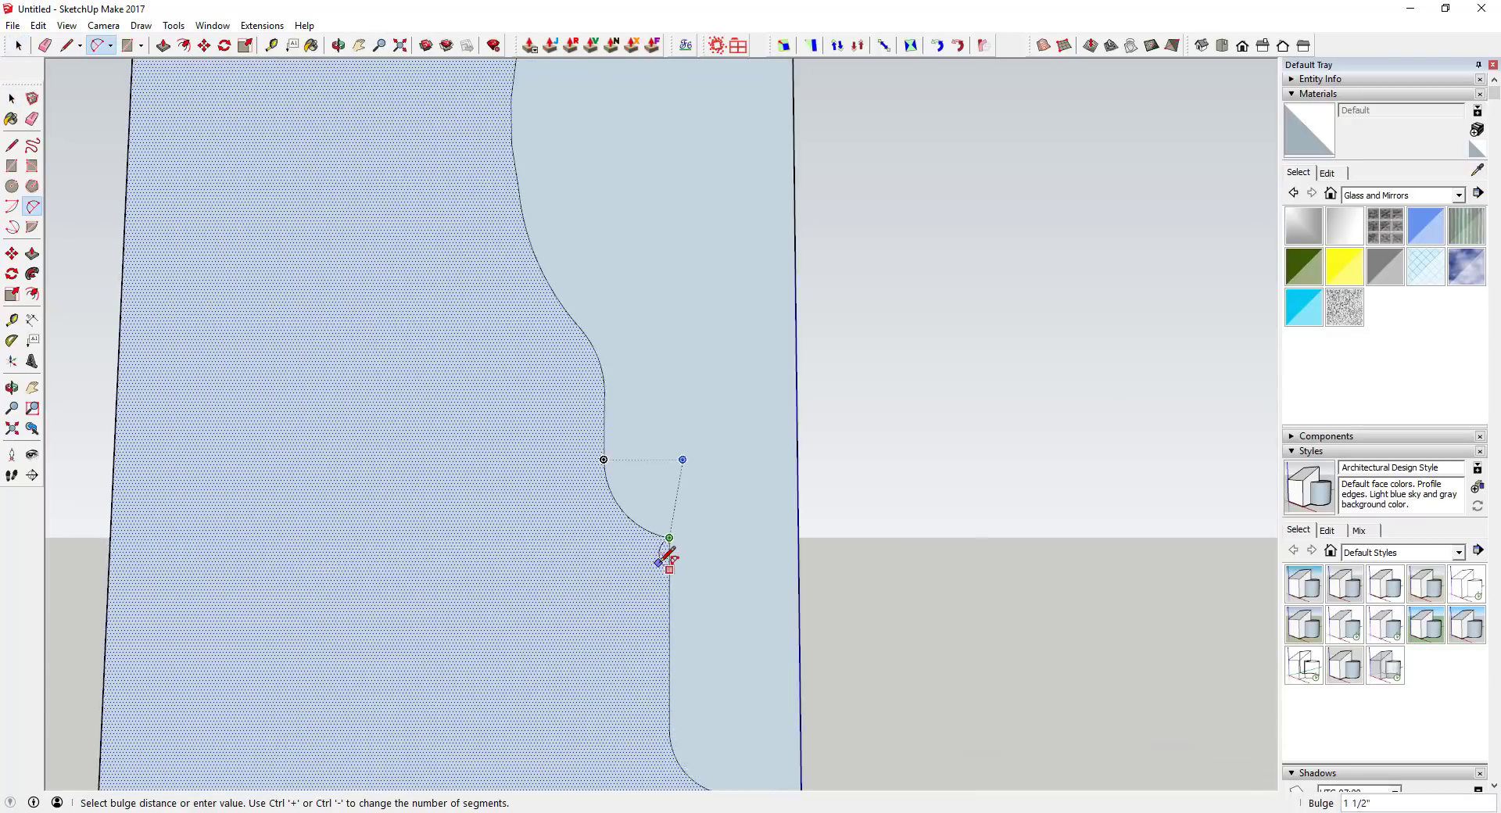
left_click(665, 554)
key("space")
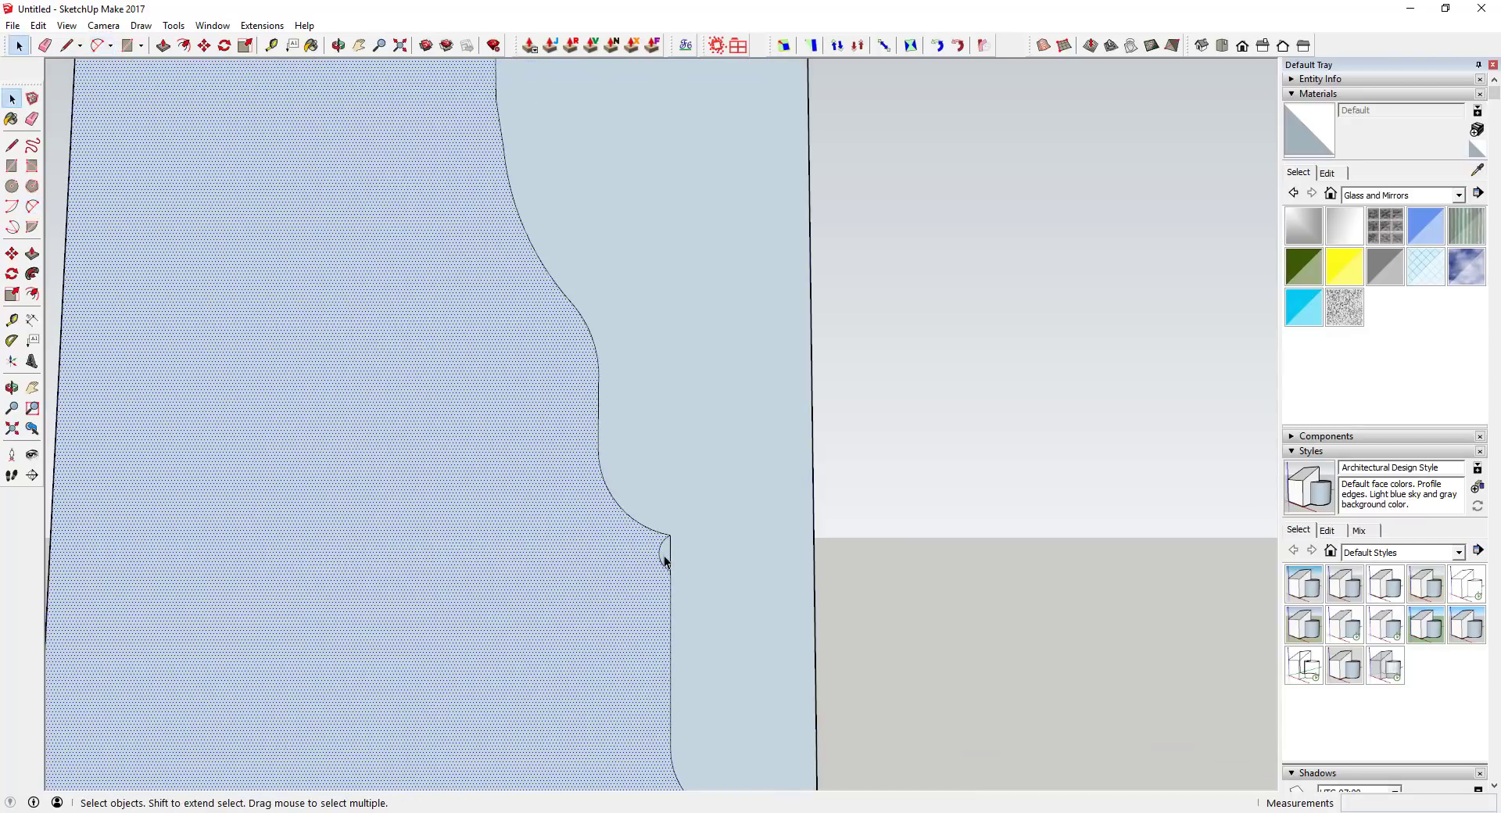
left_click(664, 556)
key("m")
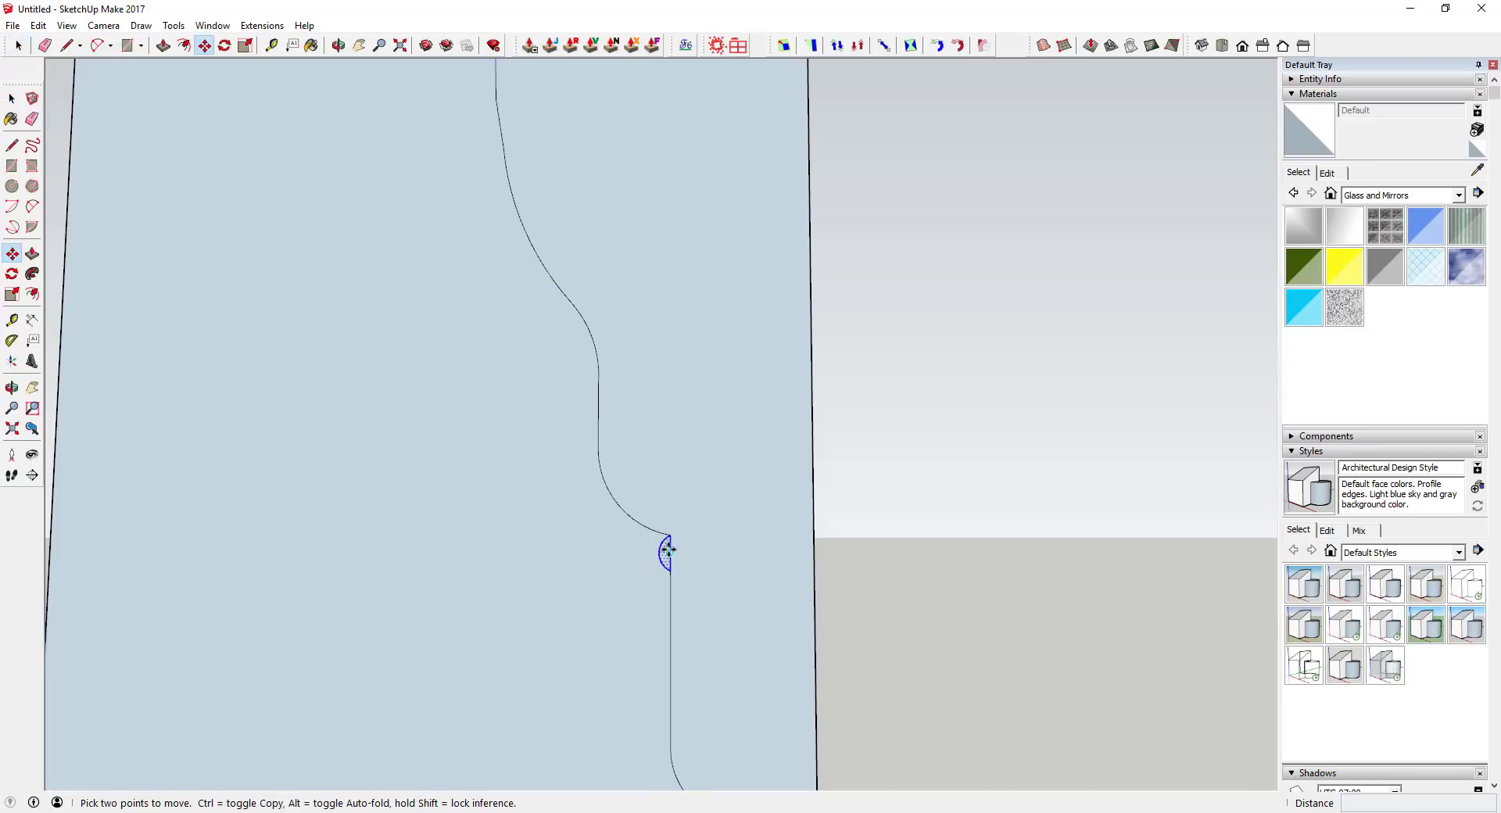
key("space")
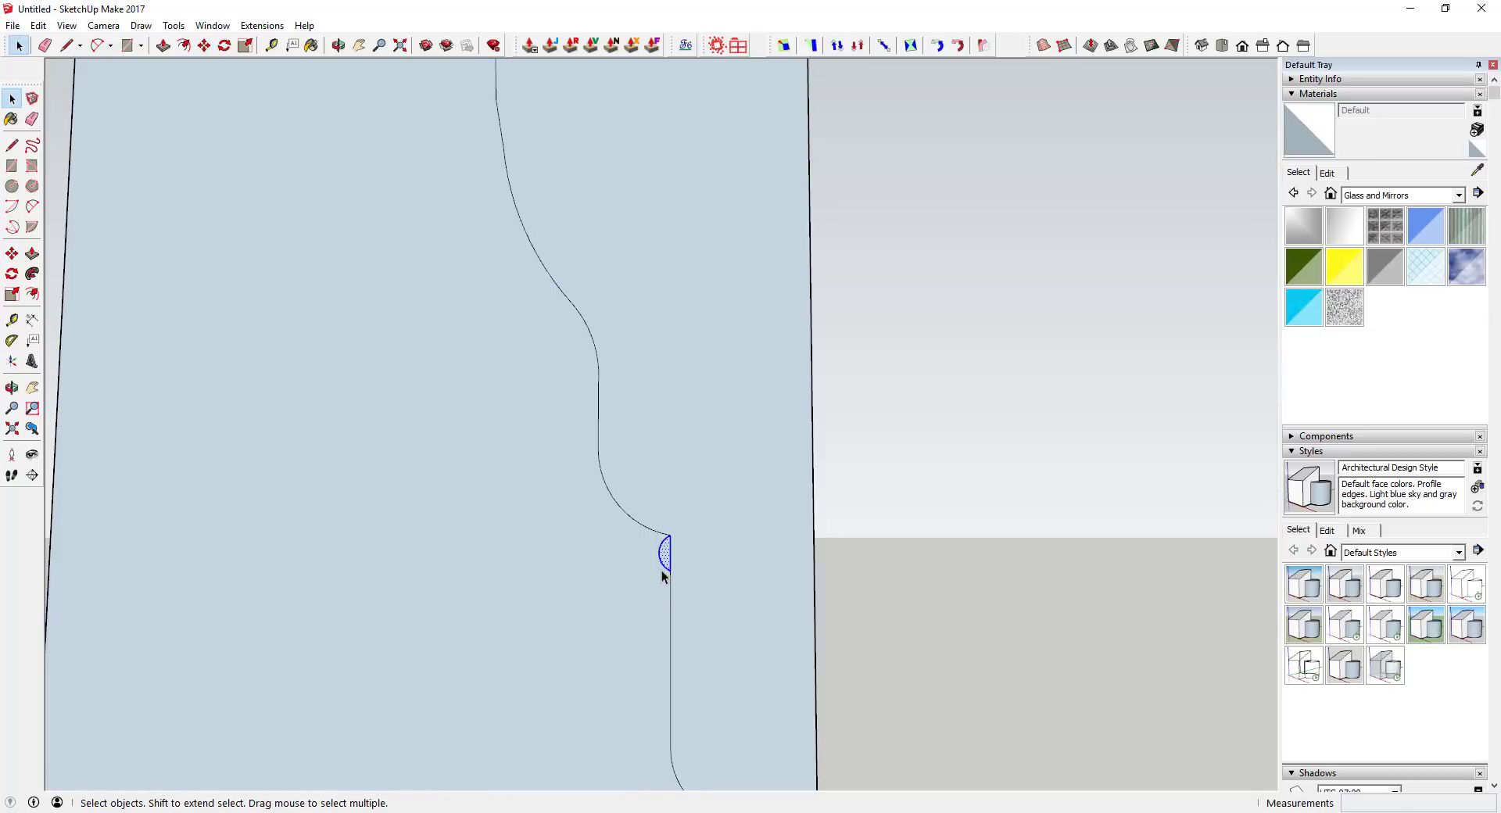
key("e")
left_click(663, 565)
key("space")
scroll(670, 579, "down", 2)
scroll(669, 583, "up", 1)
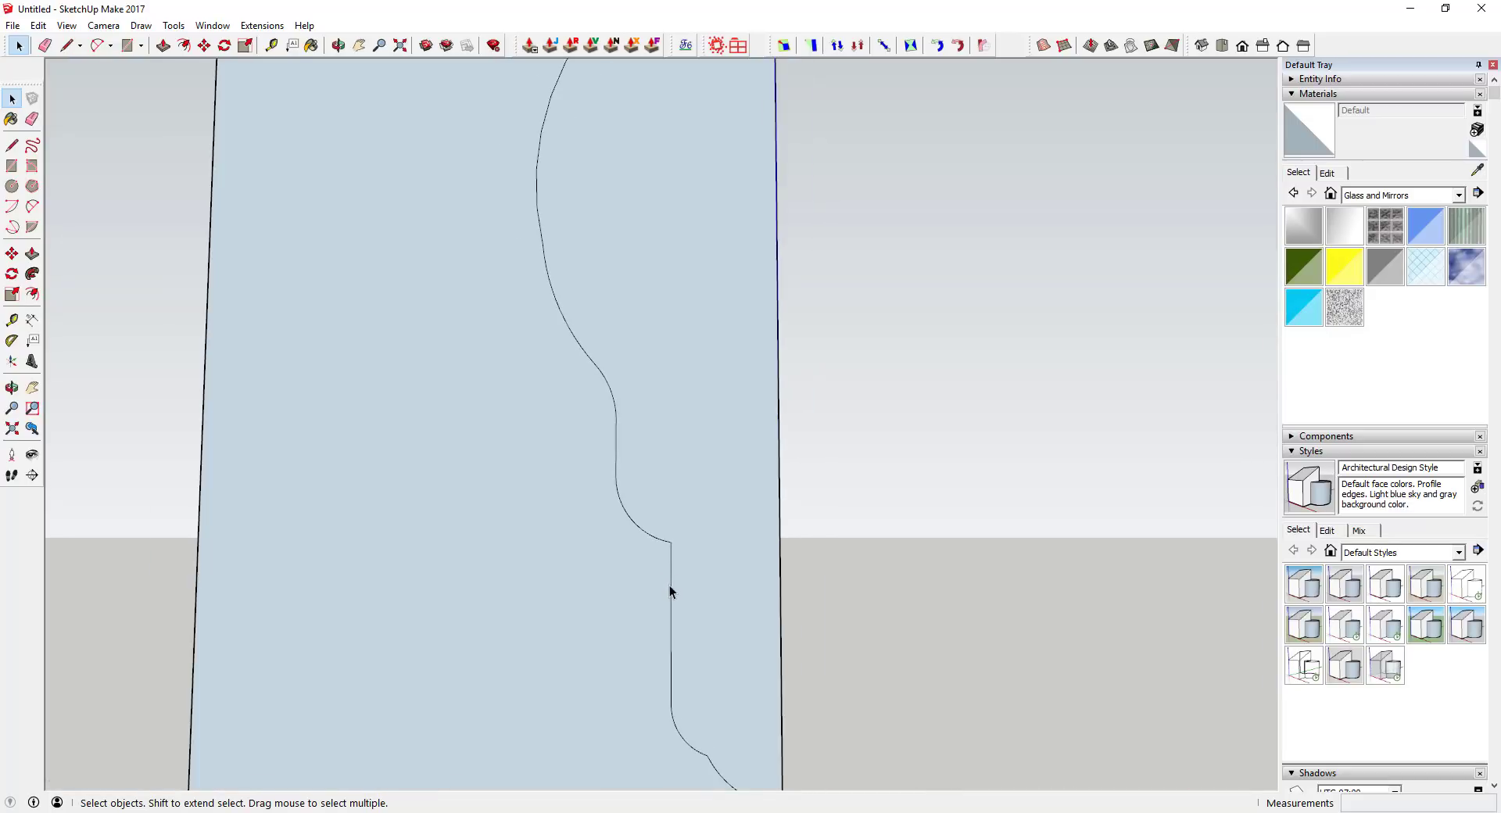
right_click(671, 586)
- Divide the profile's base edge into 10 segments
left_click(707, 687)
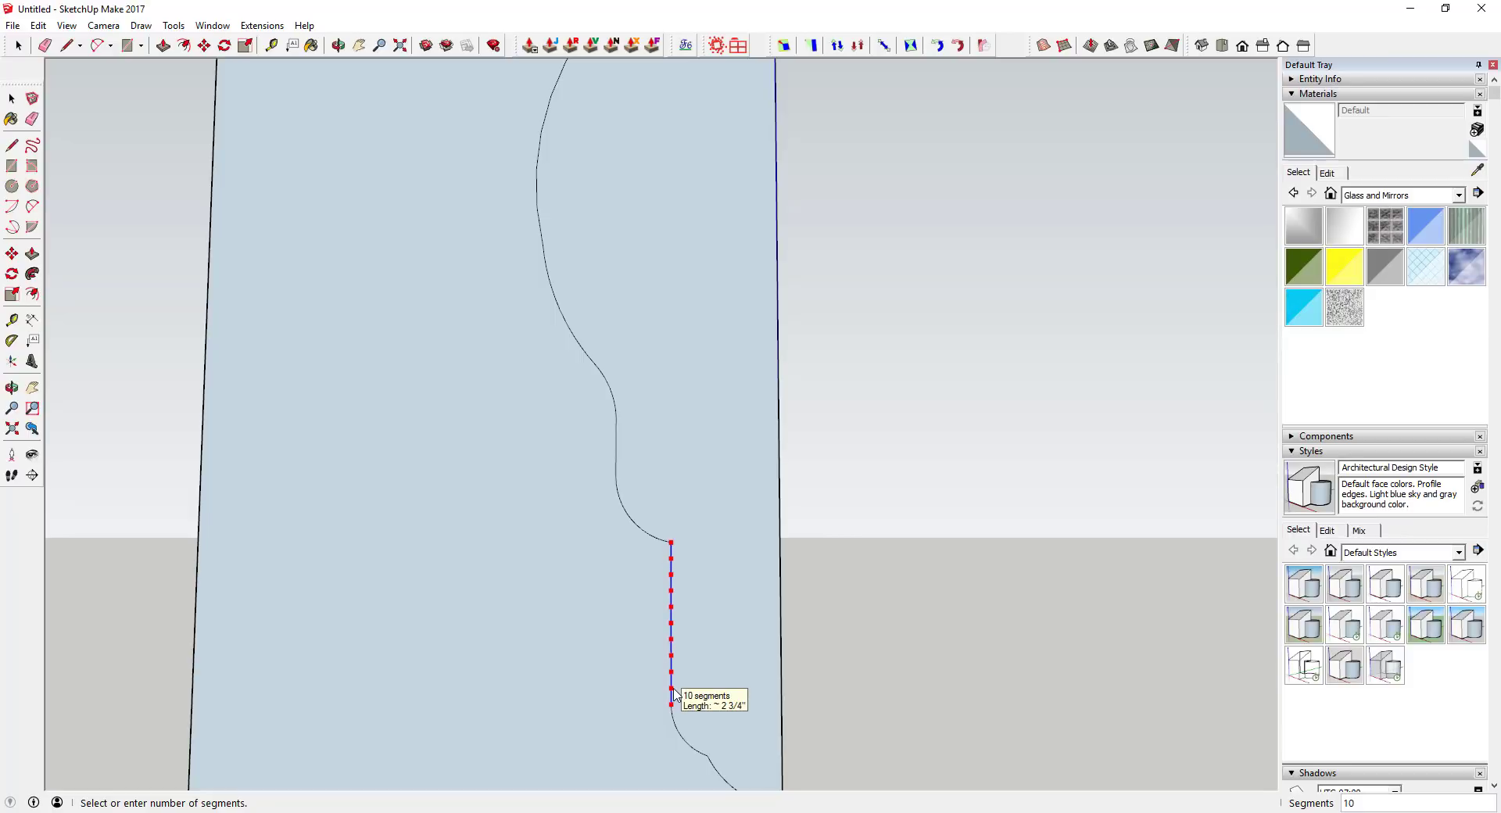
left_click(672, 691)
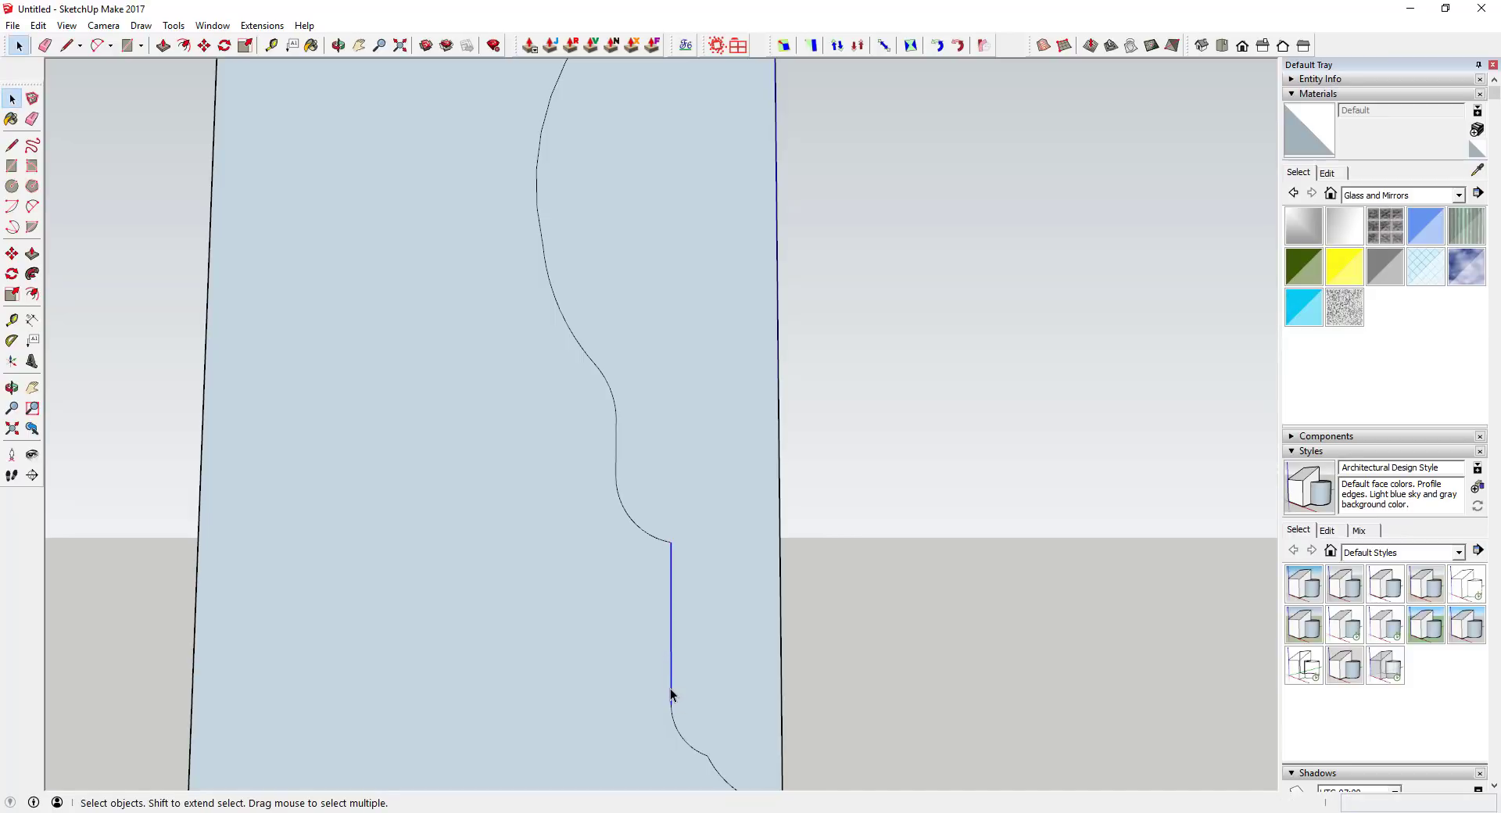
right_click(671, 695)
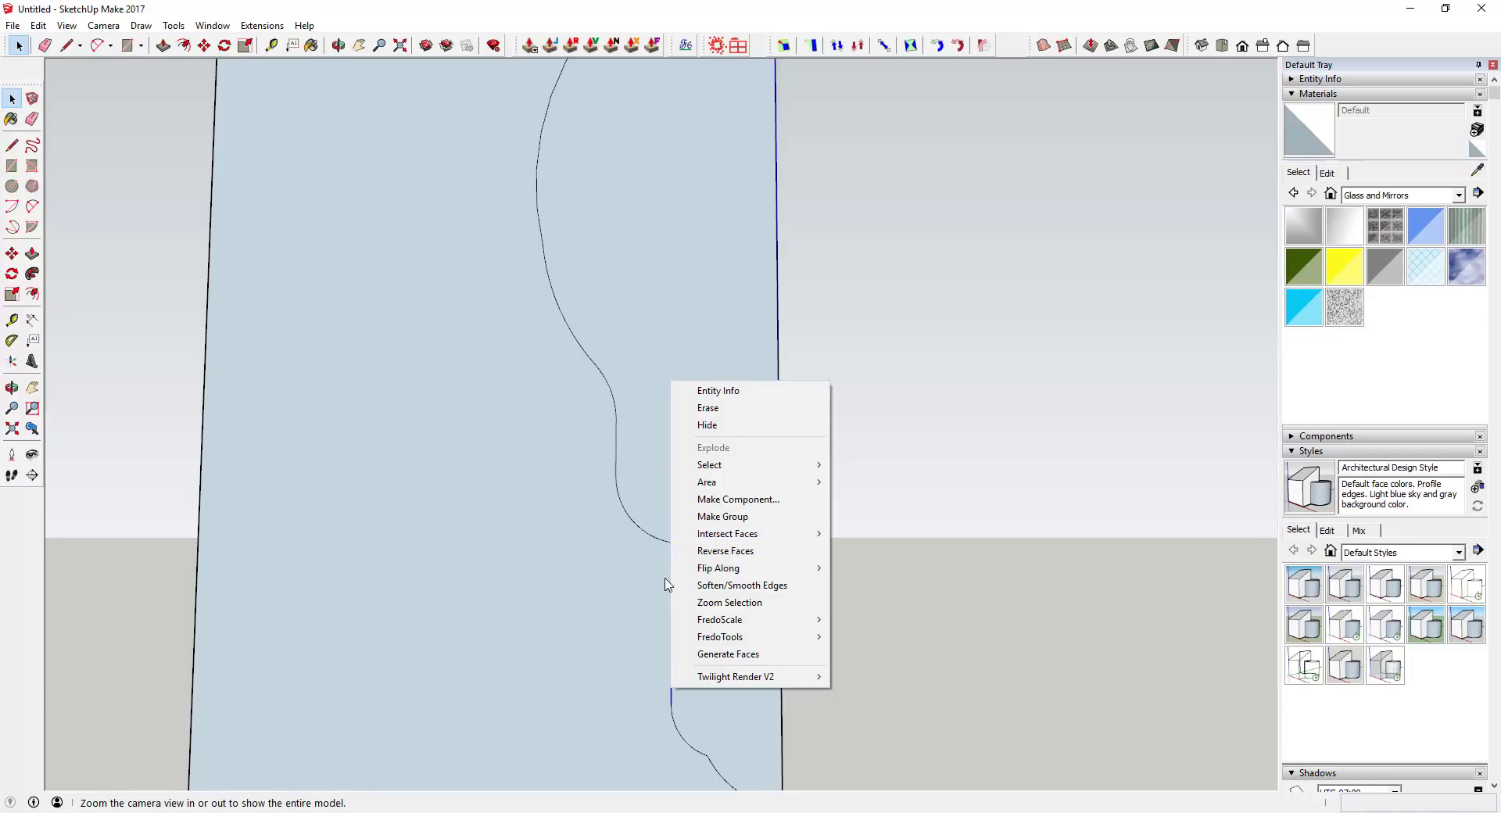
left_click(607, 616)
right_click(671, 551)
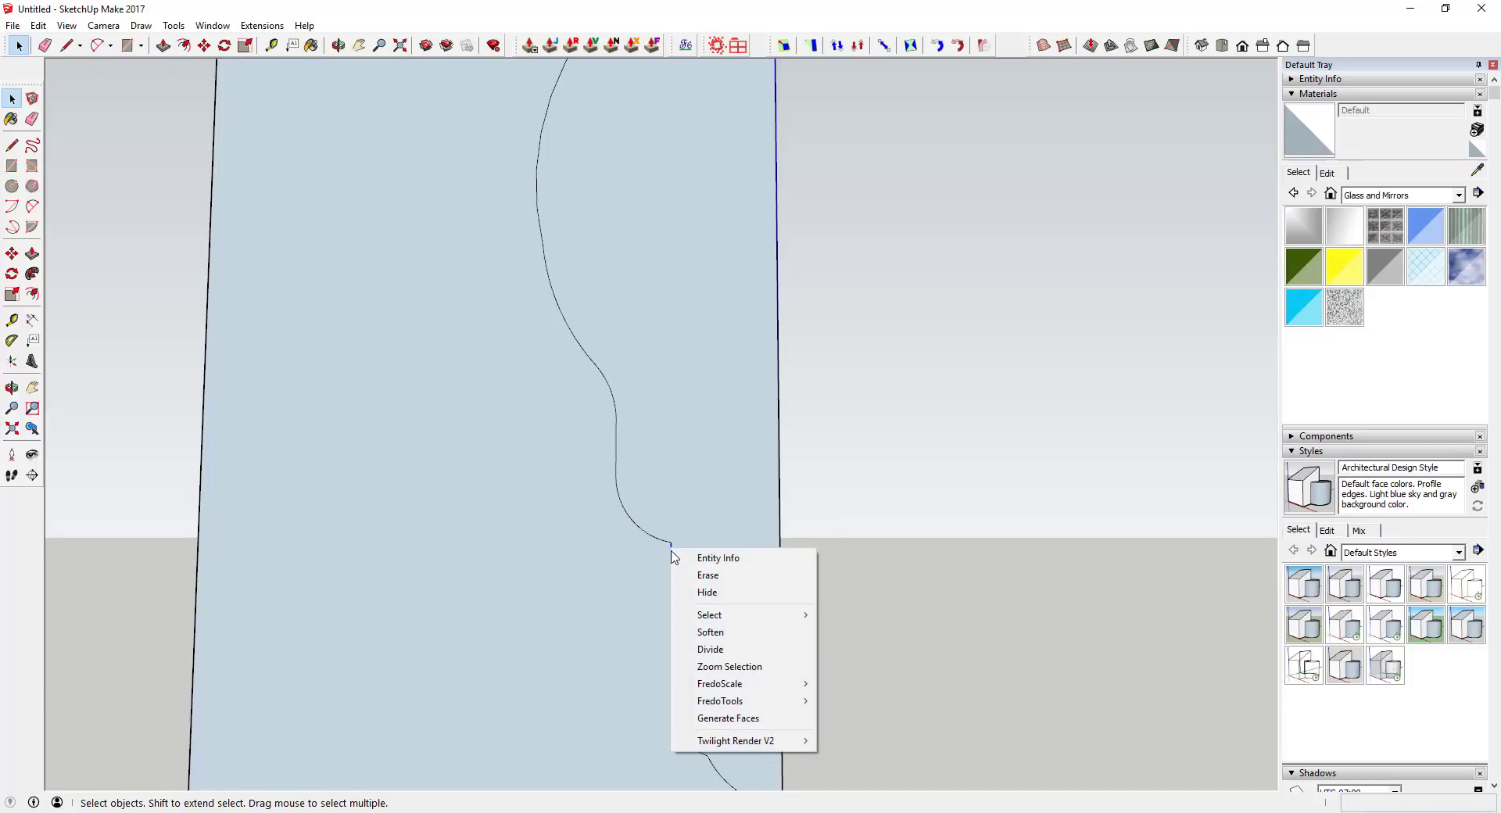
left_click(655, 564)
- Draw a small half-disc arc just below where the bulb curve ends
key("a")
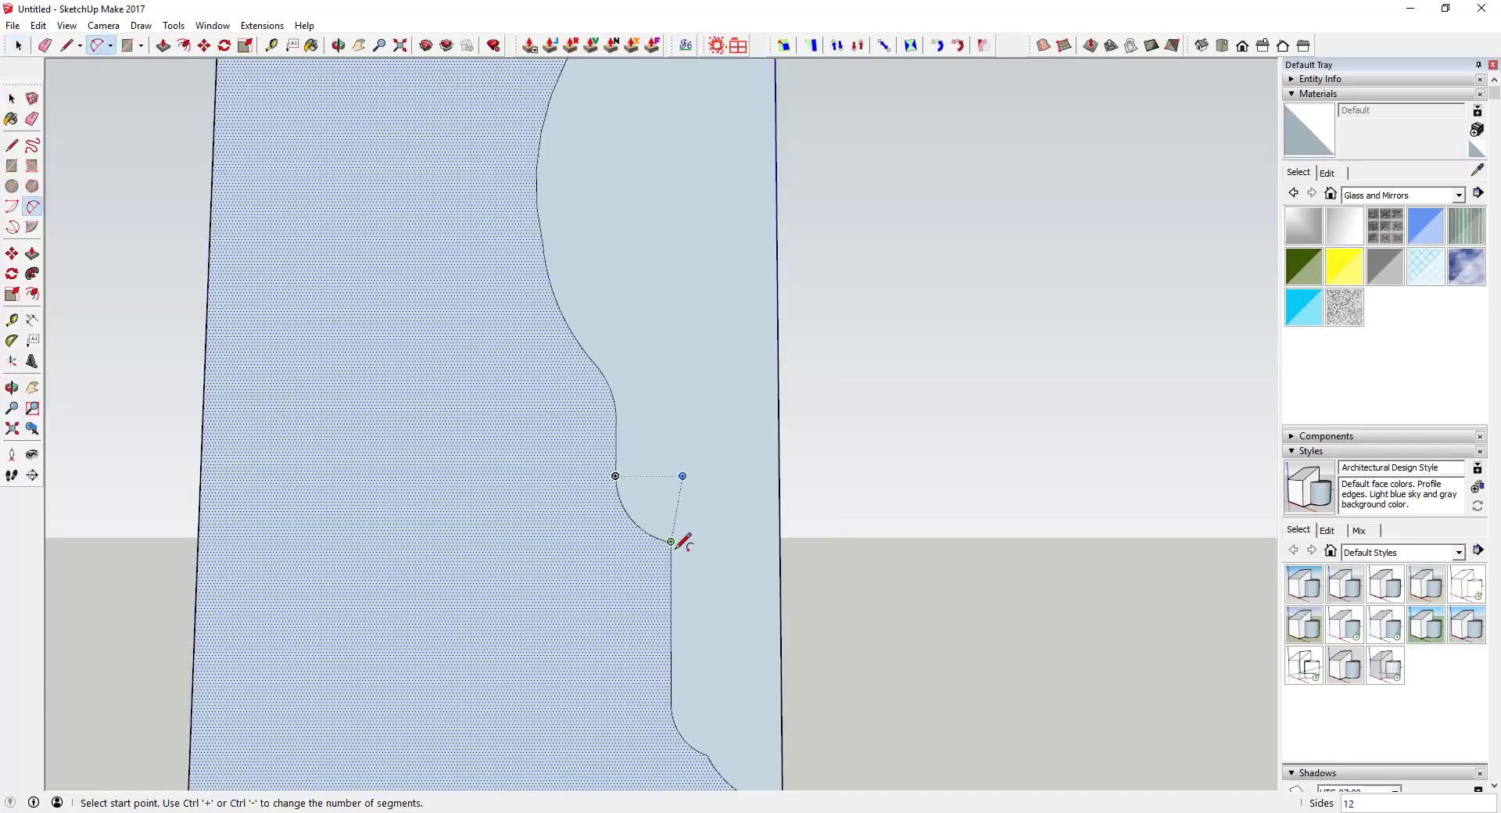
left_click(671, 541)
left_click(670, 557)
scroll(671, 558, "up", 3)
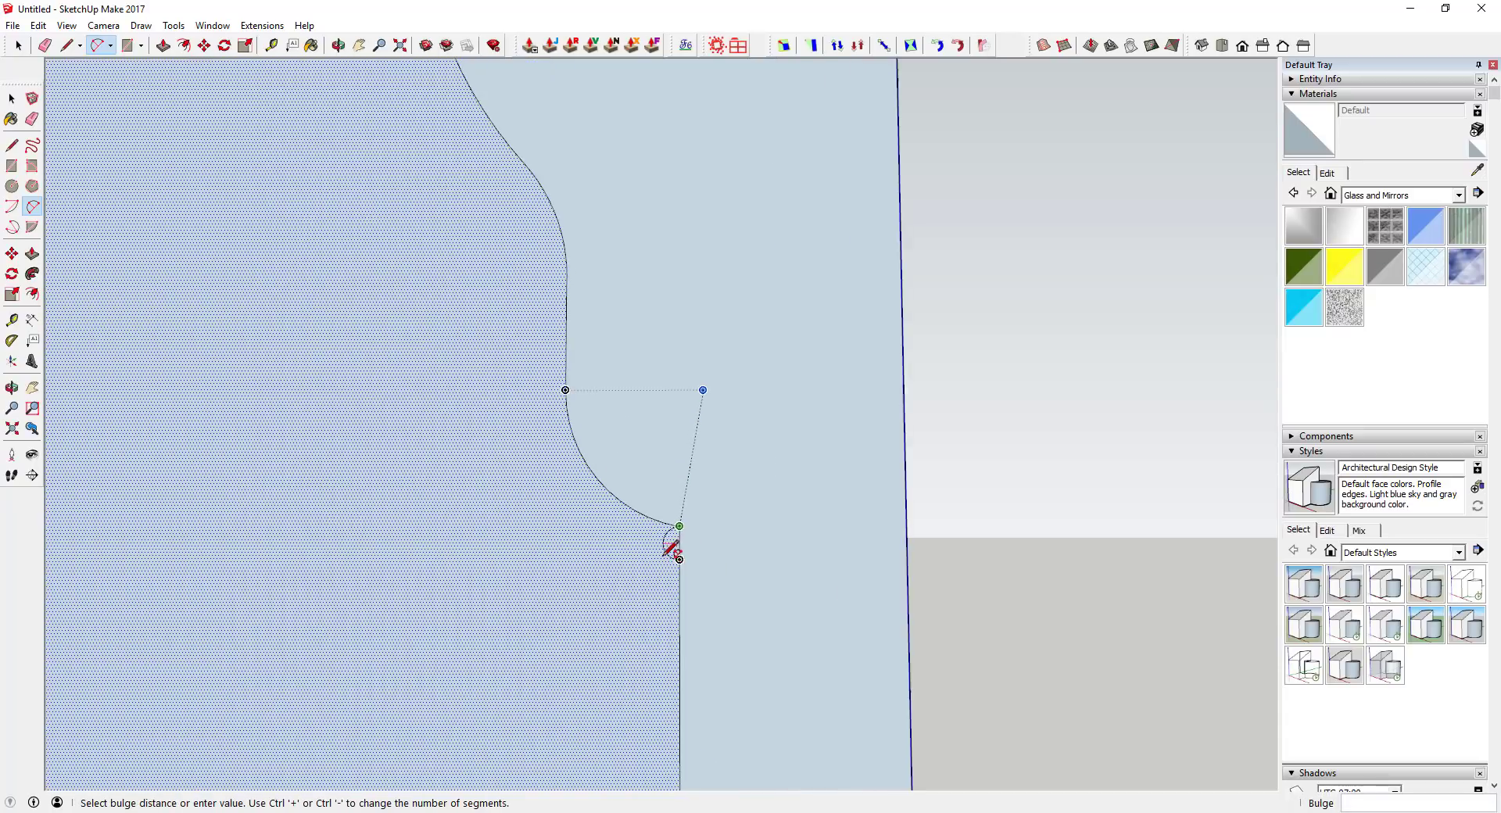
left_click(670, 549)
key("space")
- Erase the half-disc's straight edge and start a Move copy of the small arc
left_click(672, 550)
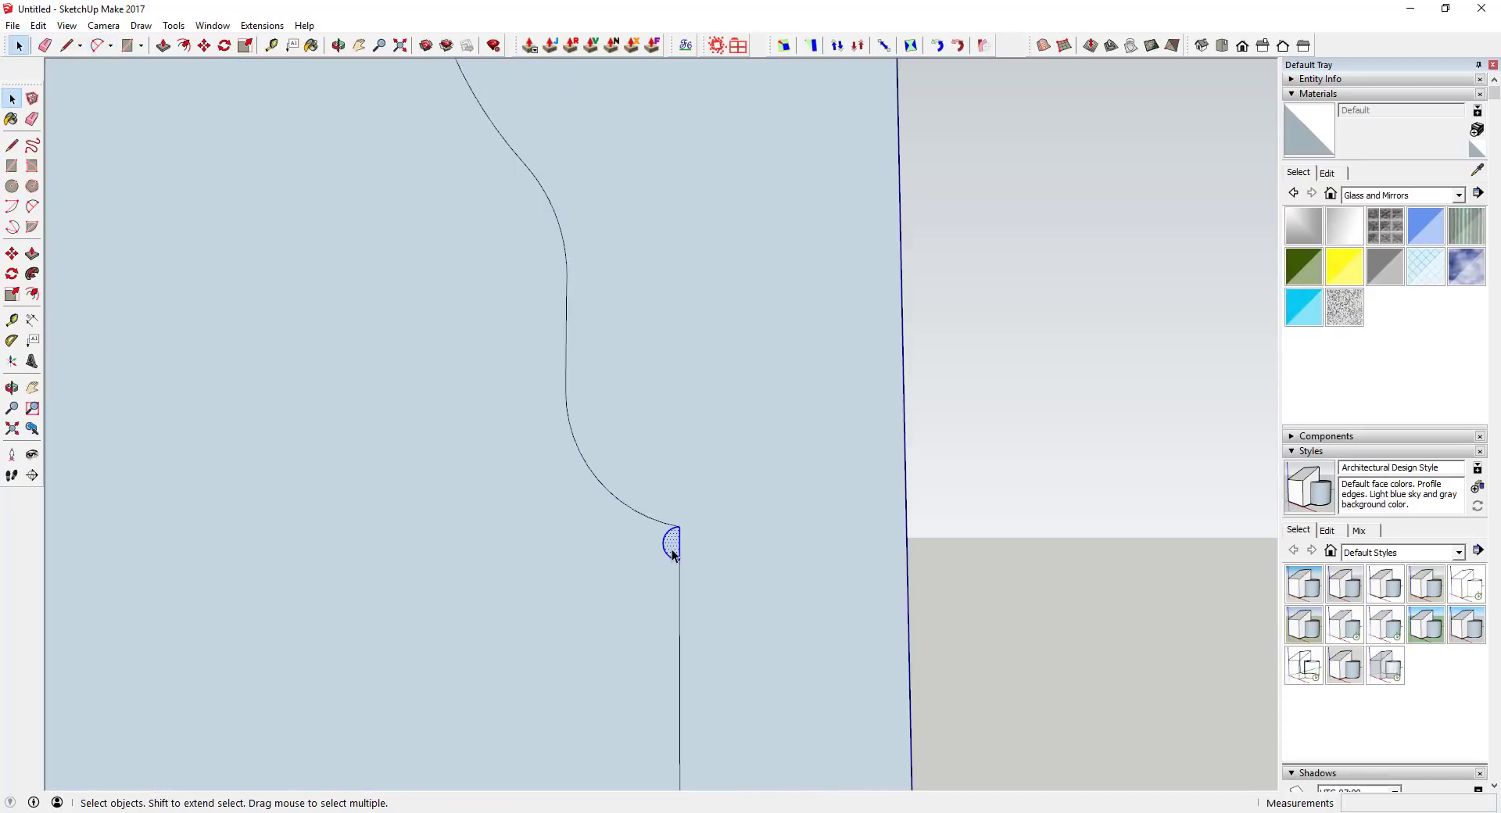
key("m")
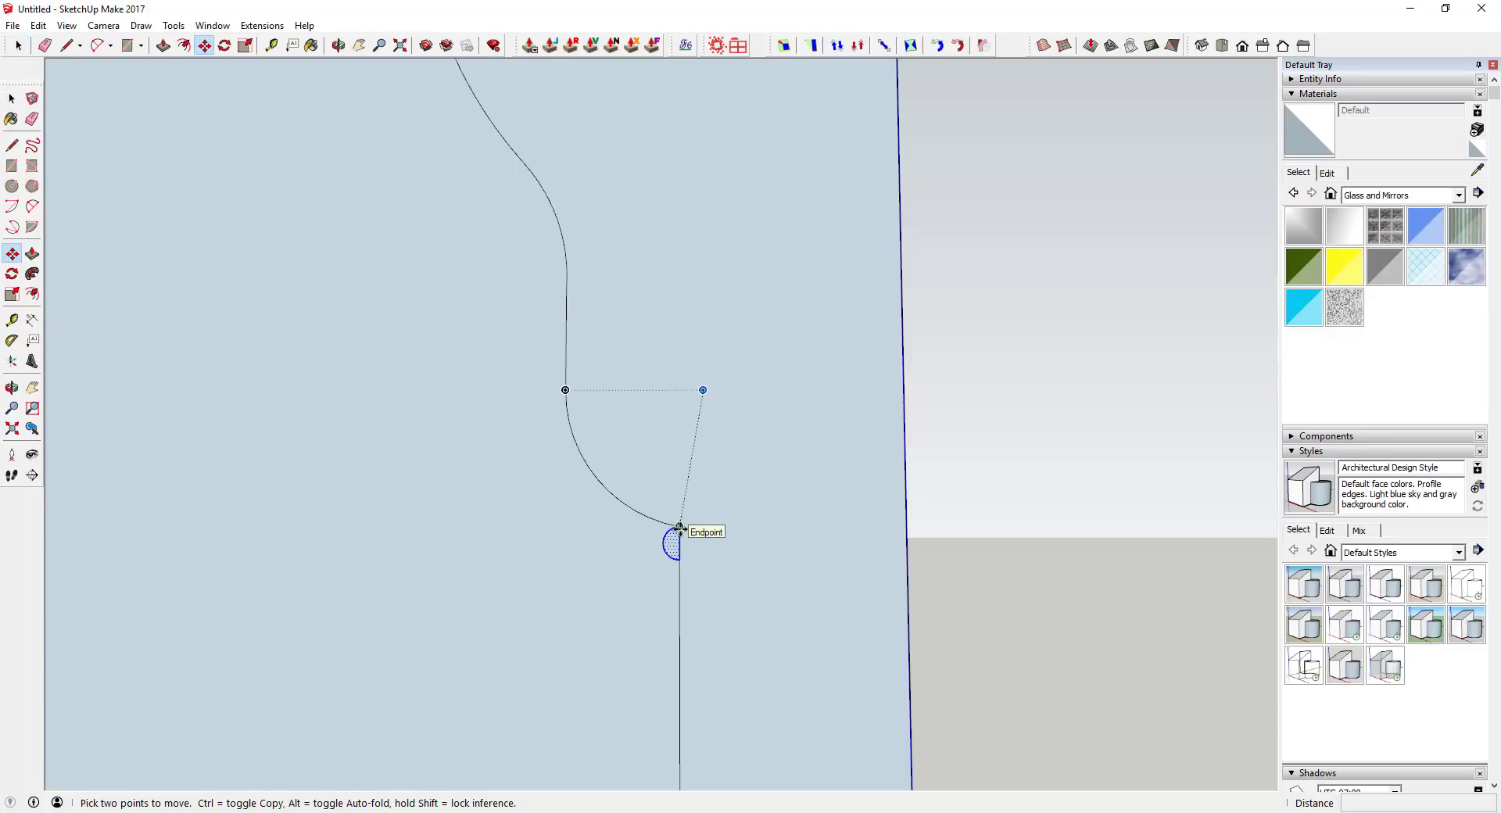
key("space")
key("e")
left_click(680, 543)
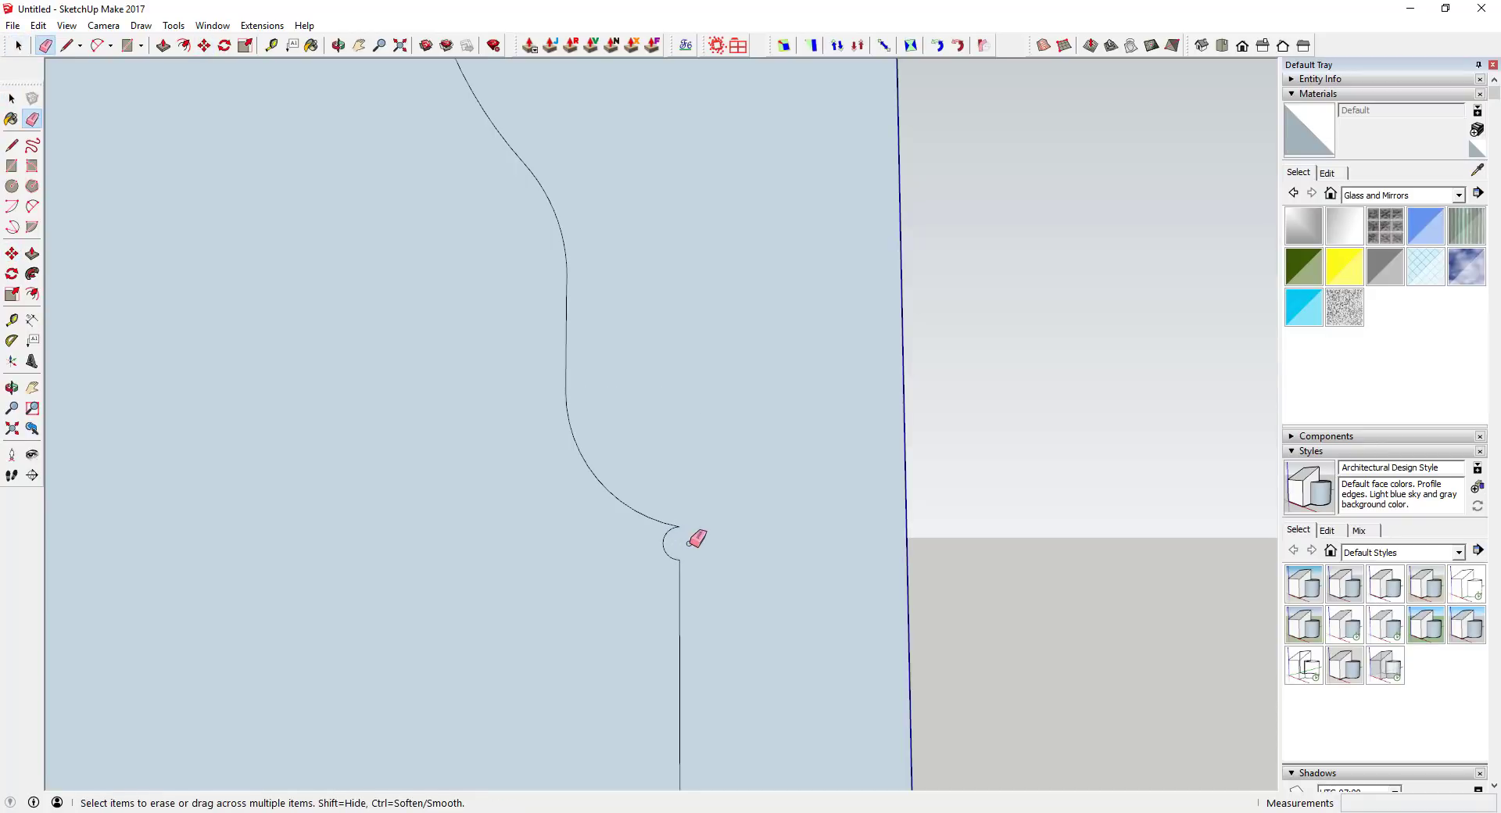
key("space")
left_click(663, 550)
key("m")
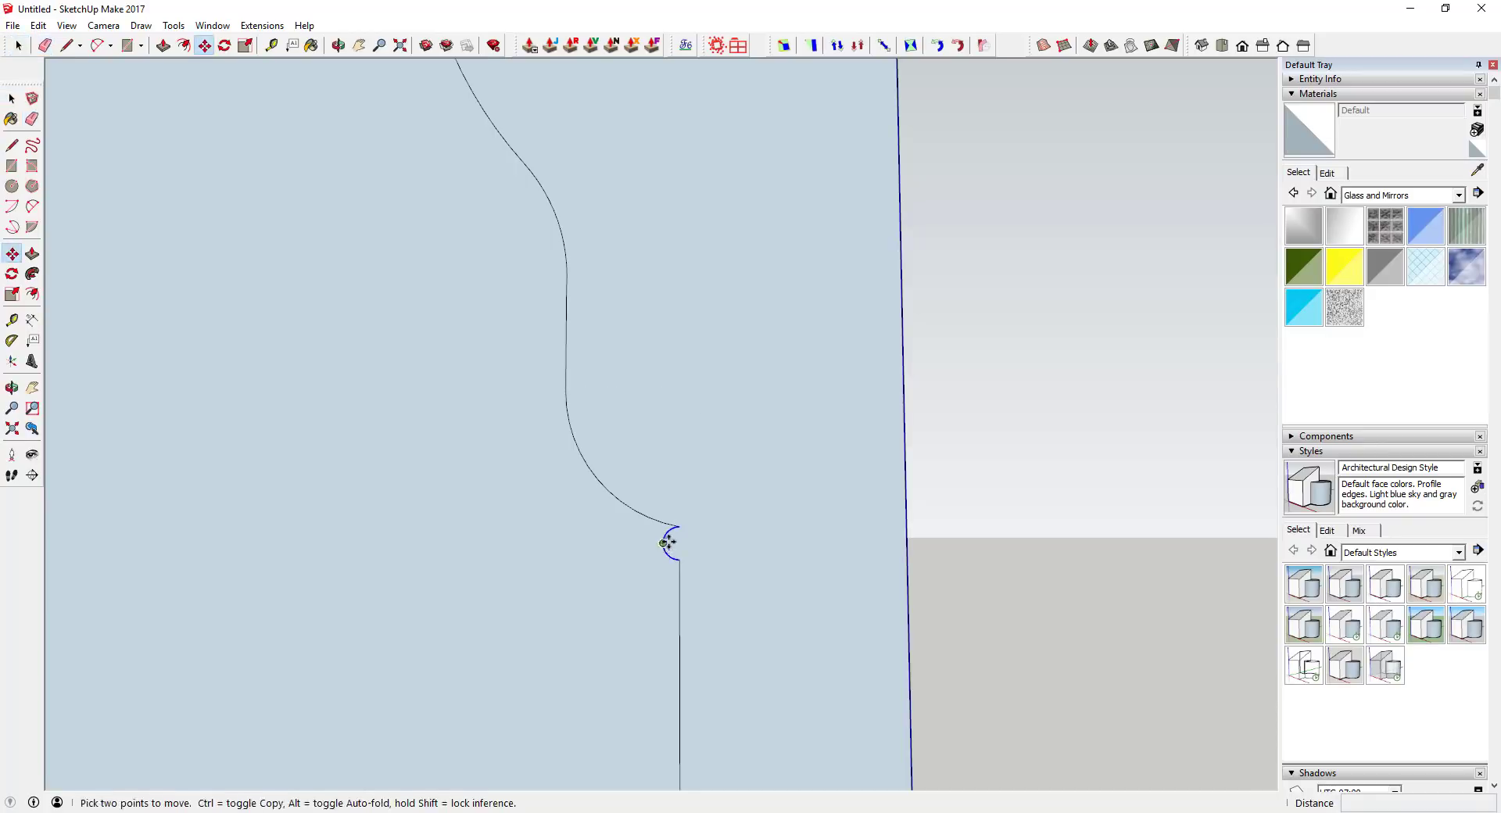
left_click(680, 527)
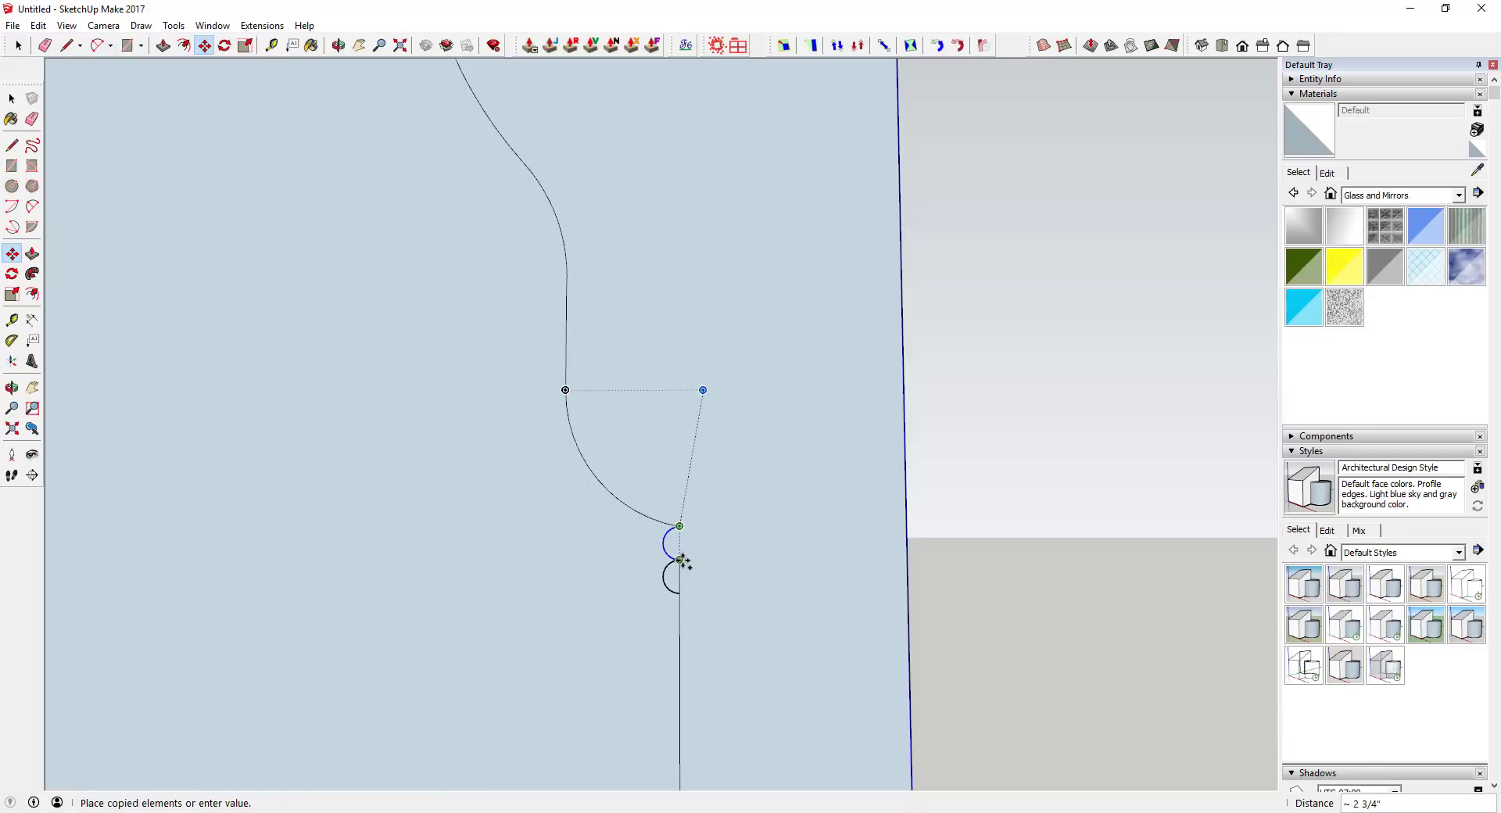
- Place a copy of the arc just below and array it x9 down the neck
left_click(674, 563)
middle_click_drag(674, 563, 771, 513)
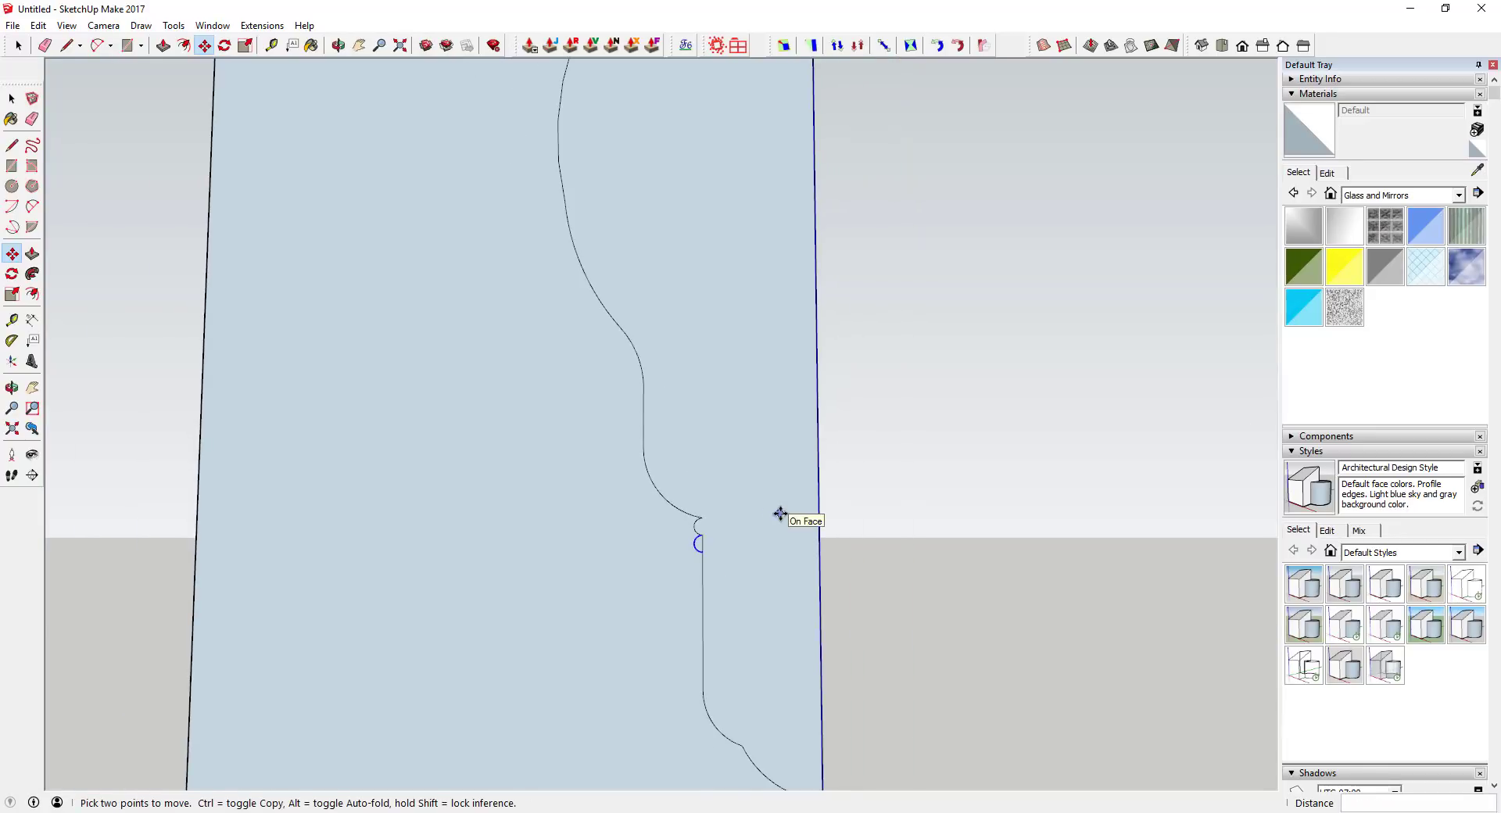
type("x9")
key("Return")
scroll(721, 593, "up", 4)
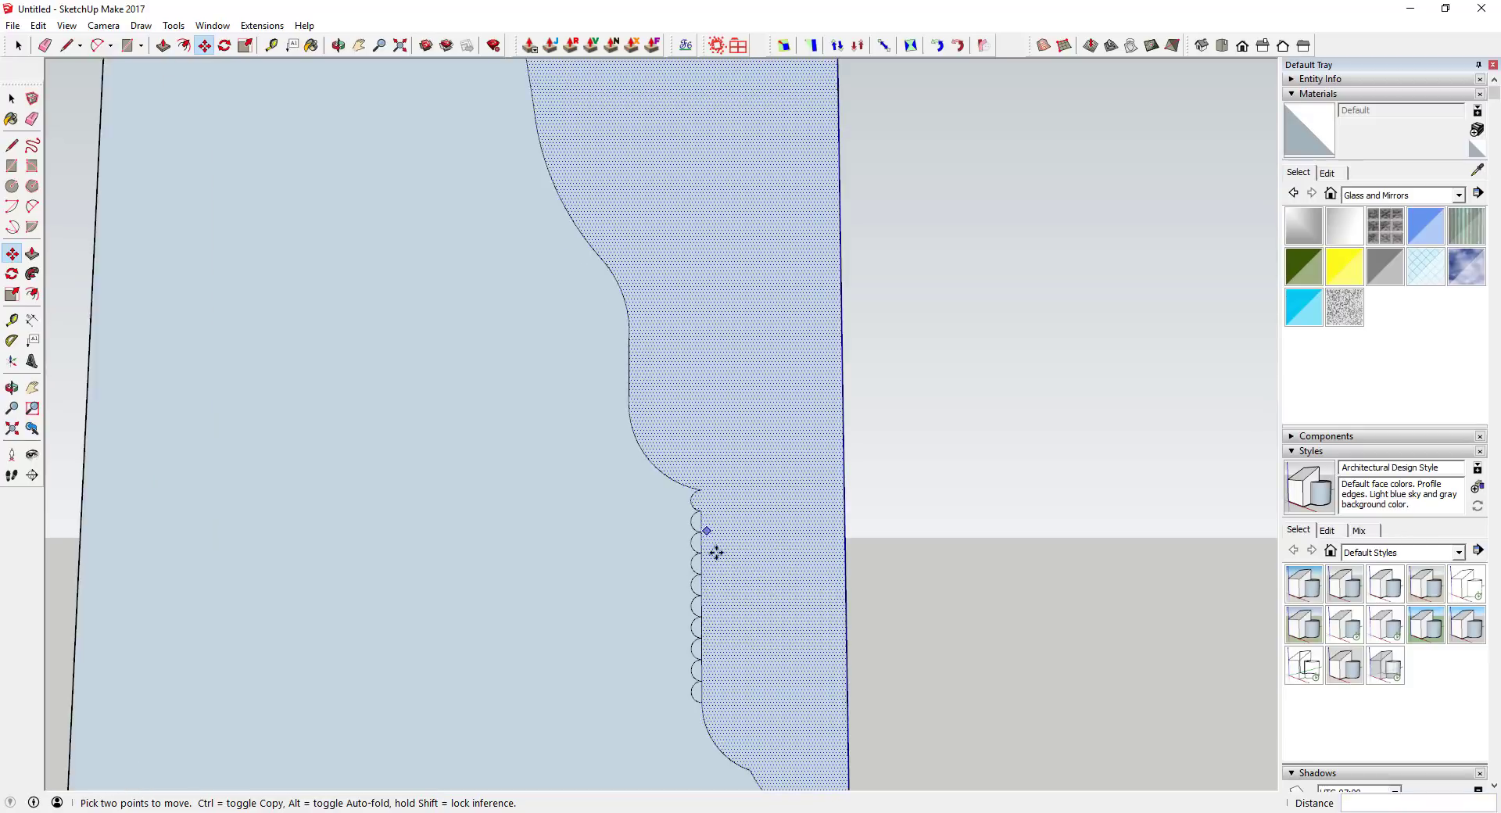
key("space")
- Erase the seven straight segments behind the scallops
key("e")
left_click(700, 544)
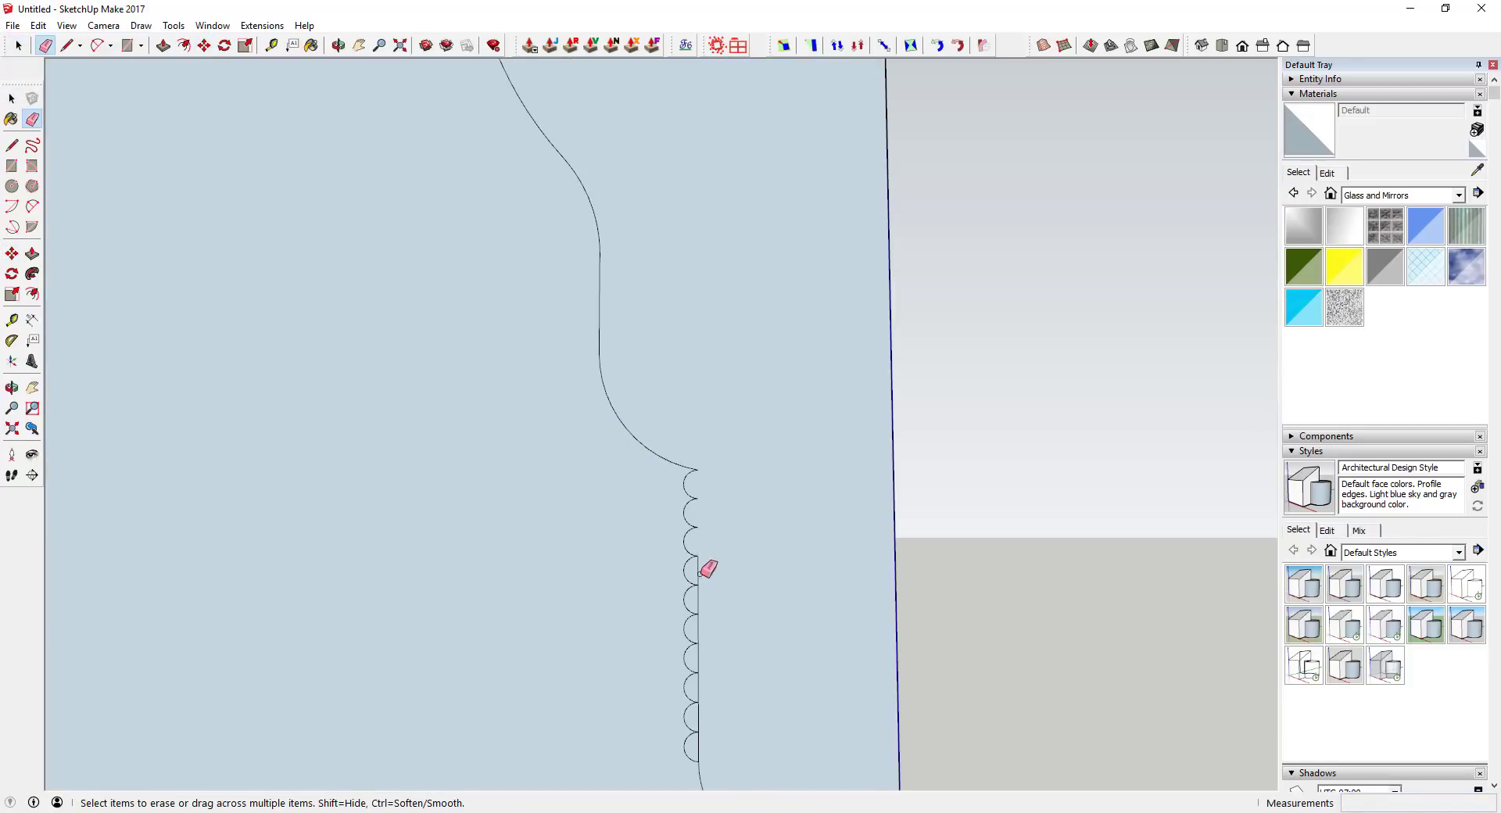
left_click(700, 572)
left_click(700, 600)
left_click(702, 626)
left_click(701, 653)
left_click(700, 687)
left_click(701, 716)
scroll(708, 704, "down", 3)
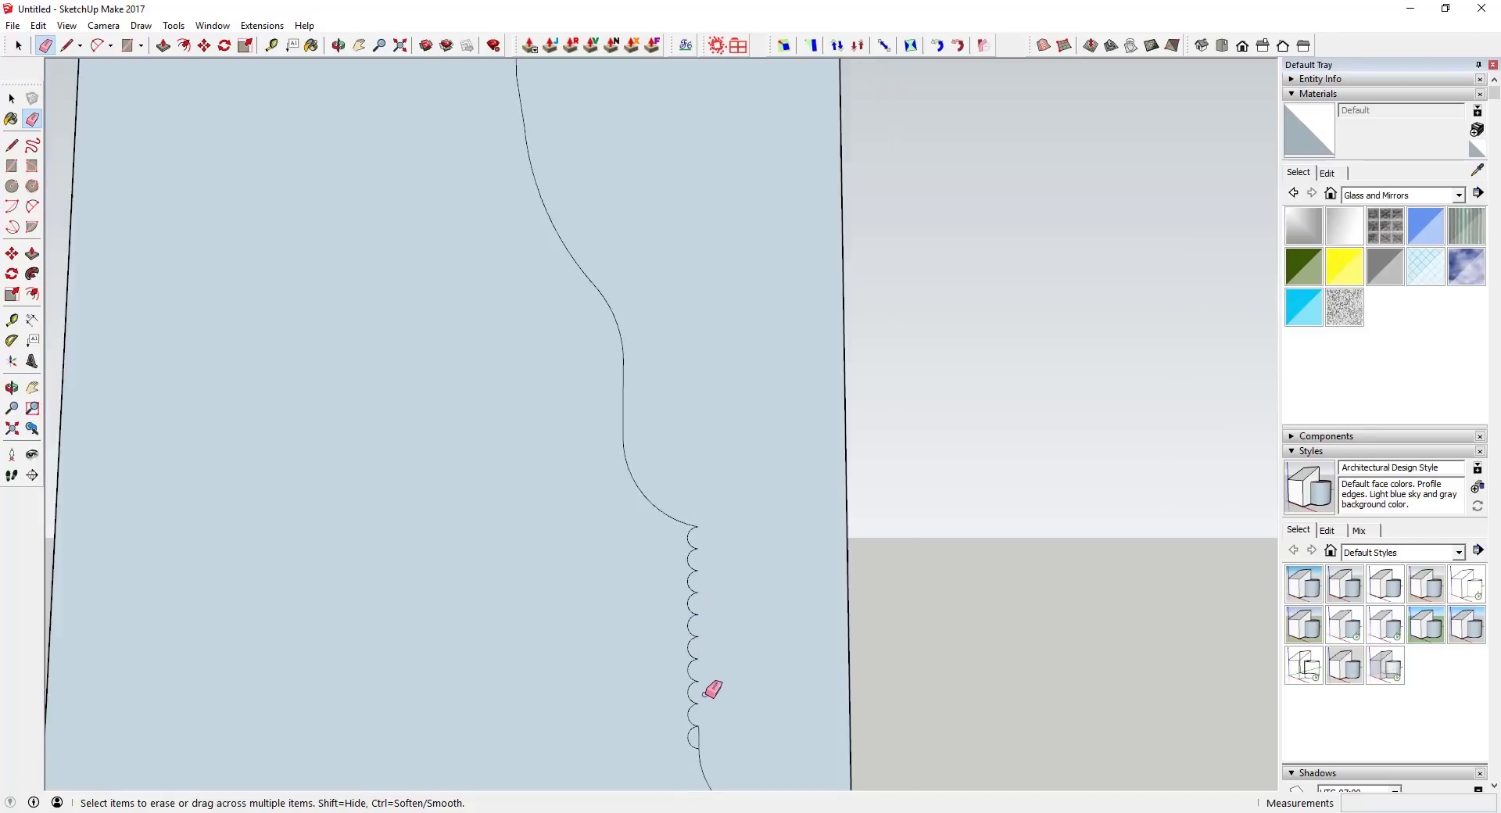
scroll(704, 729, "up", 4)
scroll(675, 564, "down", 6)
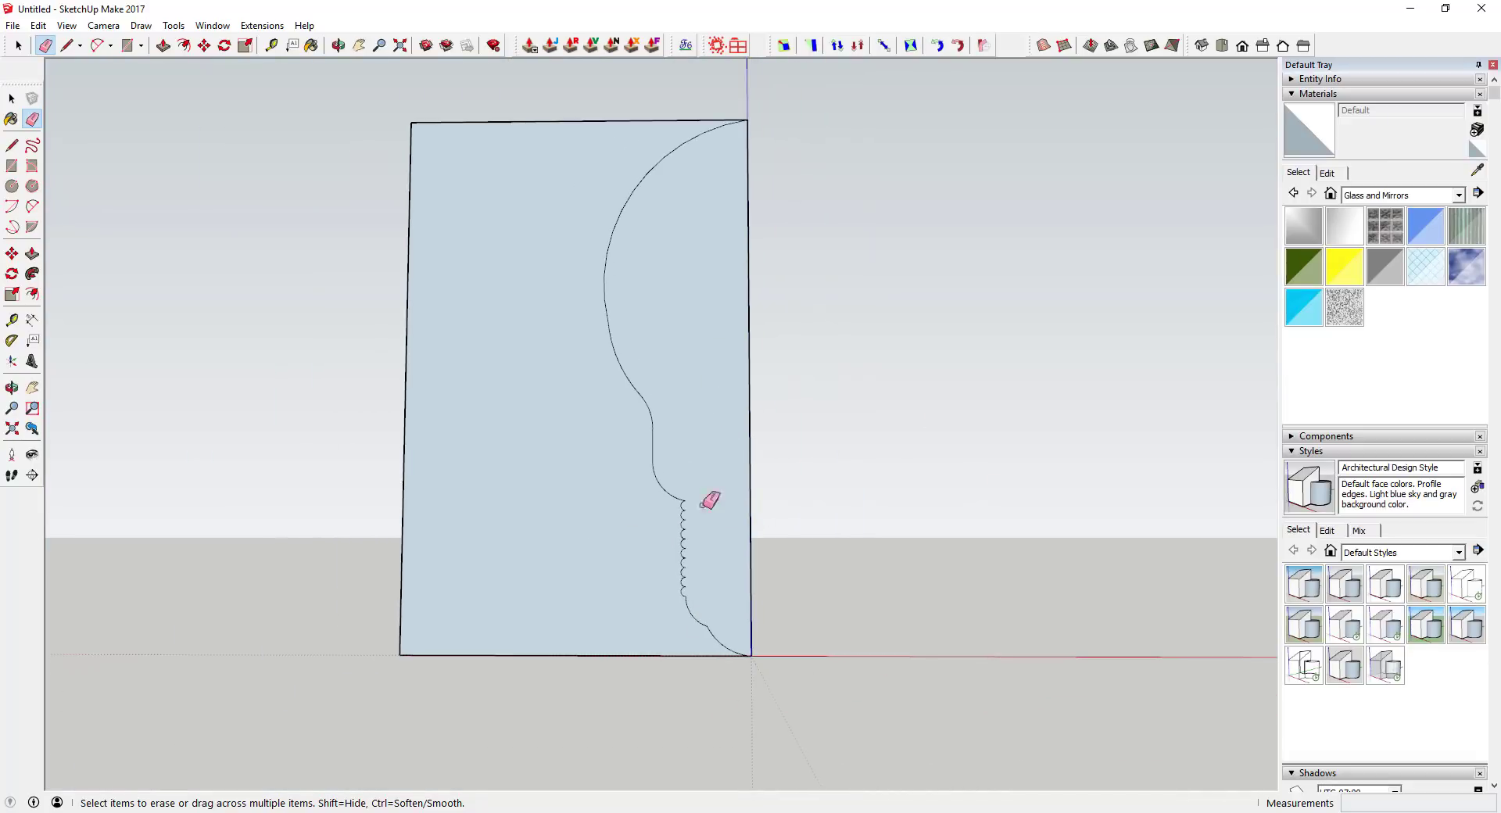
- Erase the rectangle's top, left and bottom edges, leaving only the half-bulb profile
mouse_move(933, 544)
middle_mouse_down()
mouse_move(886, 596)
mouse_move(922, 579)
middle_mouse_up()
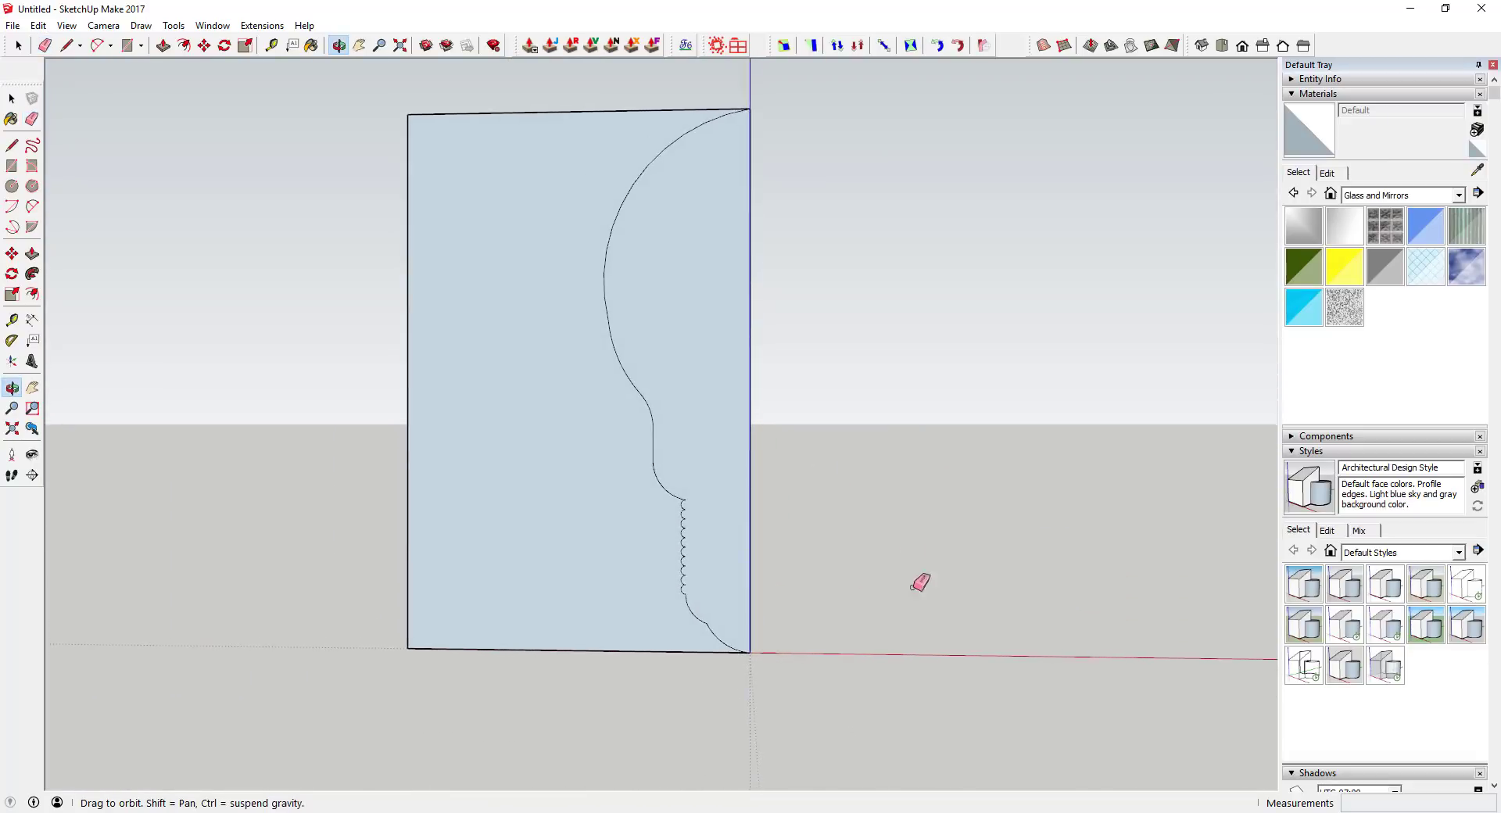
left_click(540, 114)
left_click(408, 234)
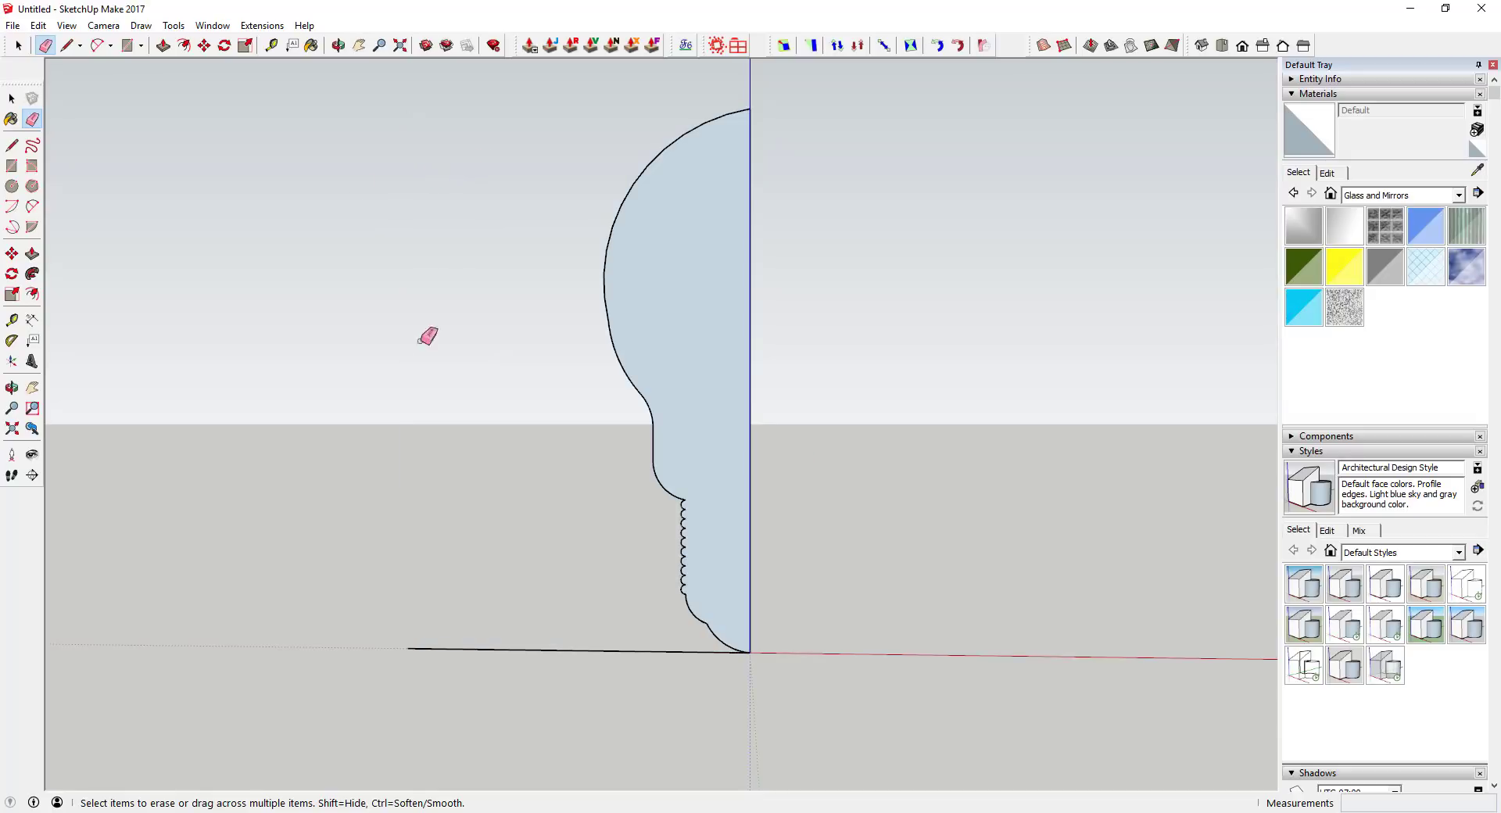
left_click(538, 651)
mouse_move(680, 368)
middle_mouse_down()
mouse_move(654, 453)
mouse_move(760, 596)
middle_mouse_up()
key("space")
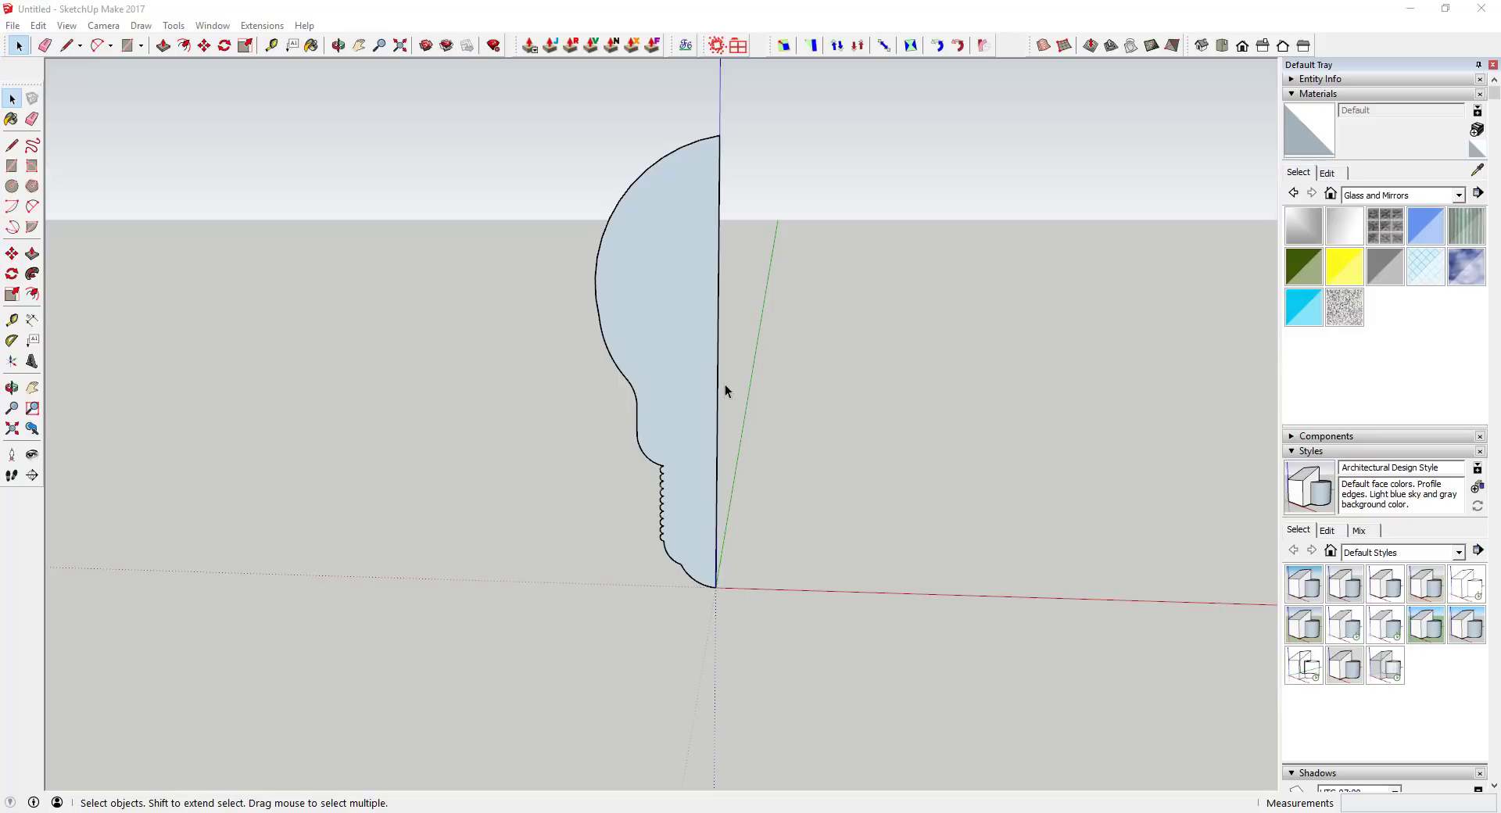
- Draw a line from the bottom scallop to the axis edge, splitting off the tip
scroll(665, 585, "up", 3)
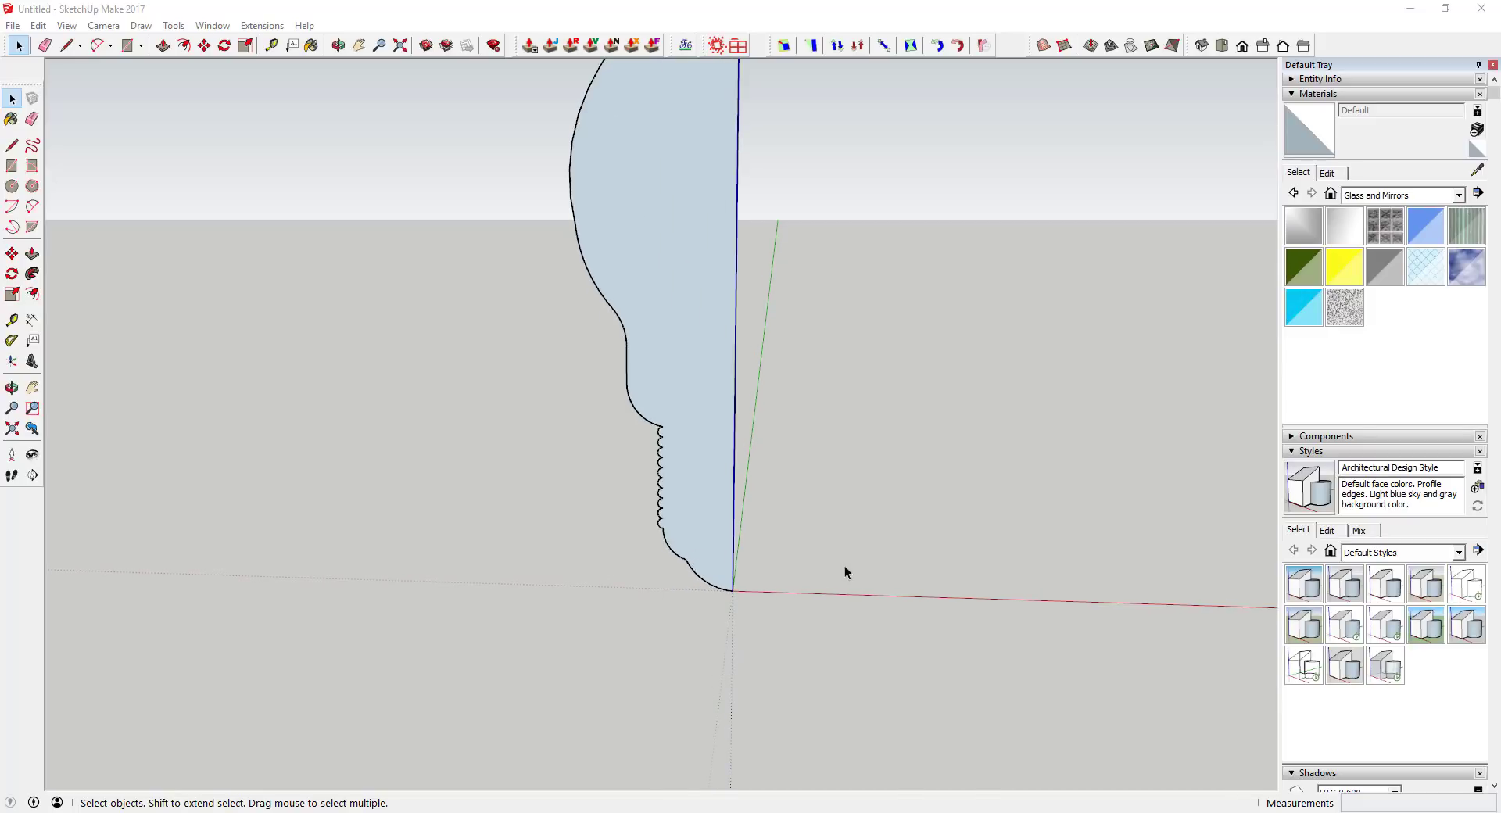
scroll(706, 575, "up", 2)
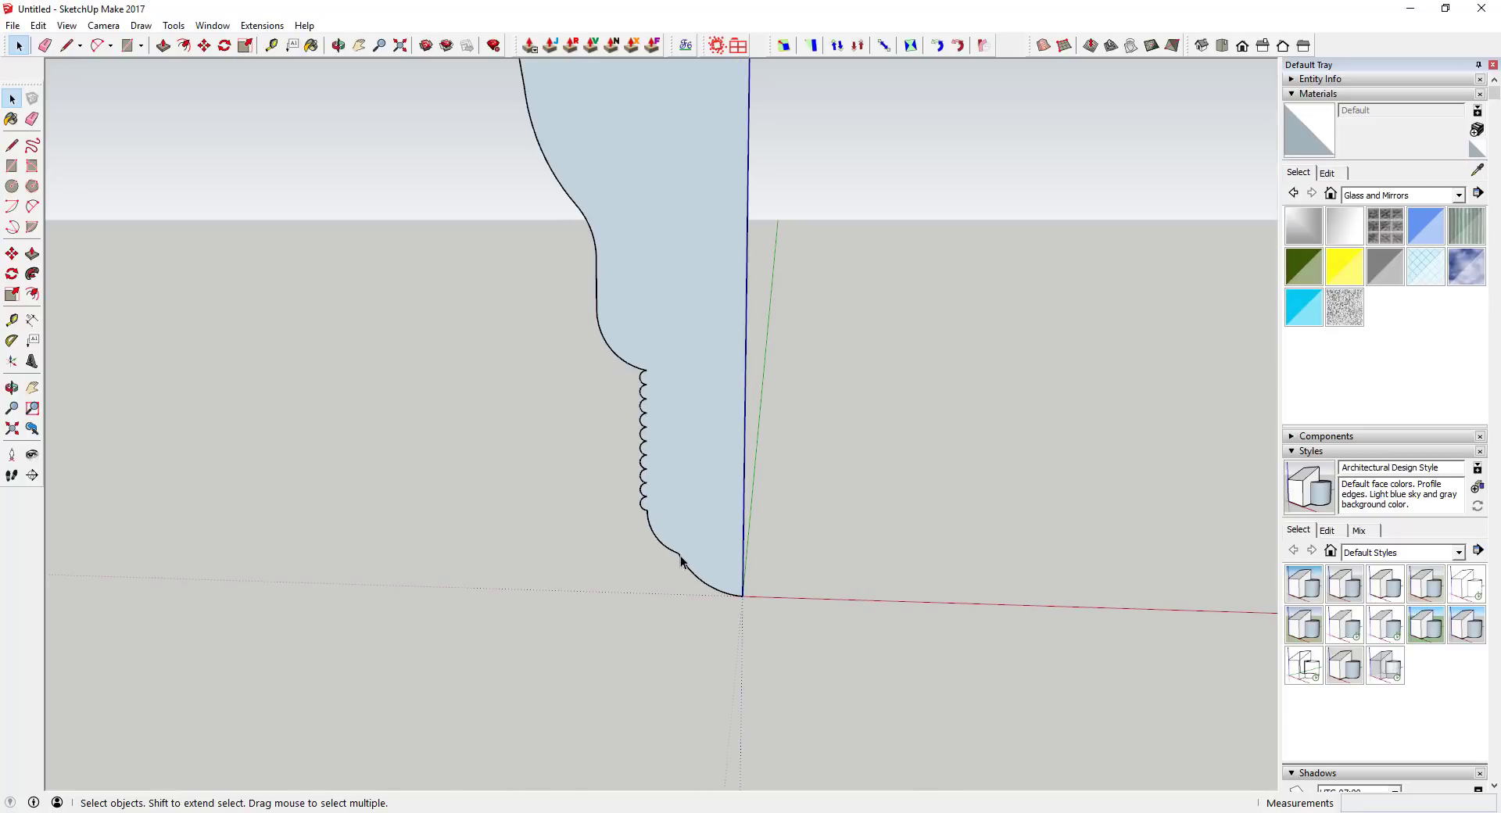
key("l")
left_click(678, 553)
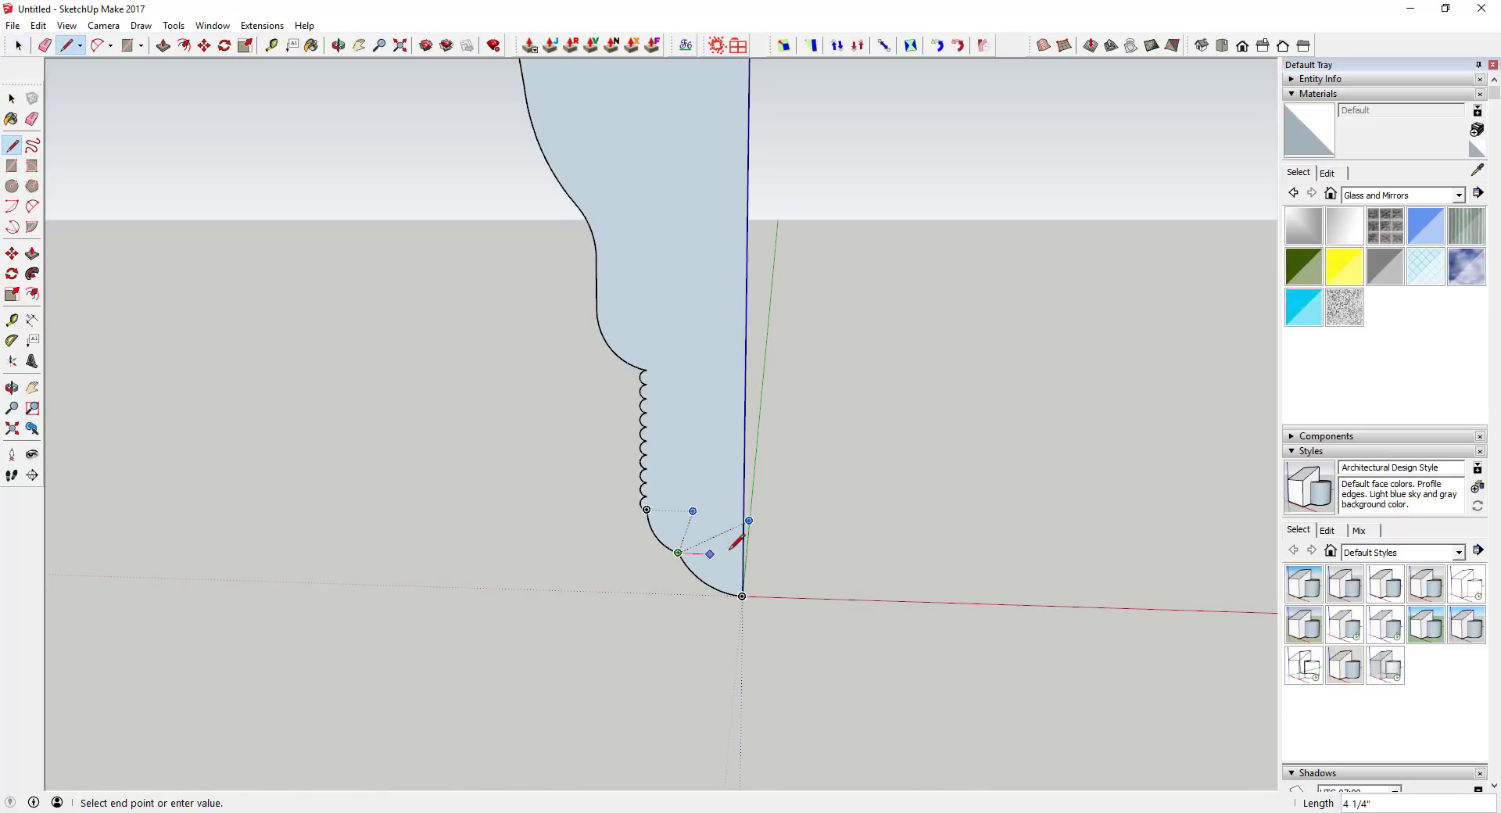
left_click(743, 554)
key("space")
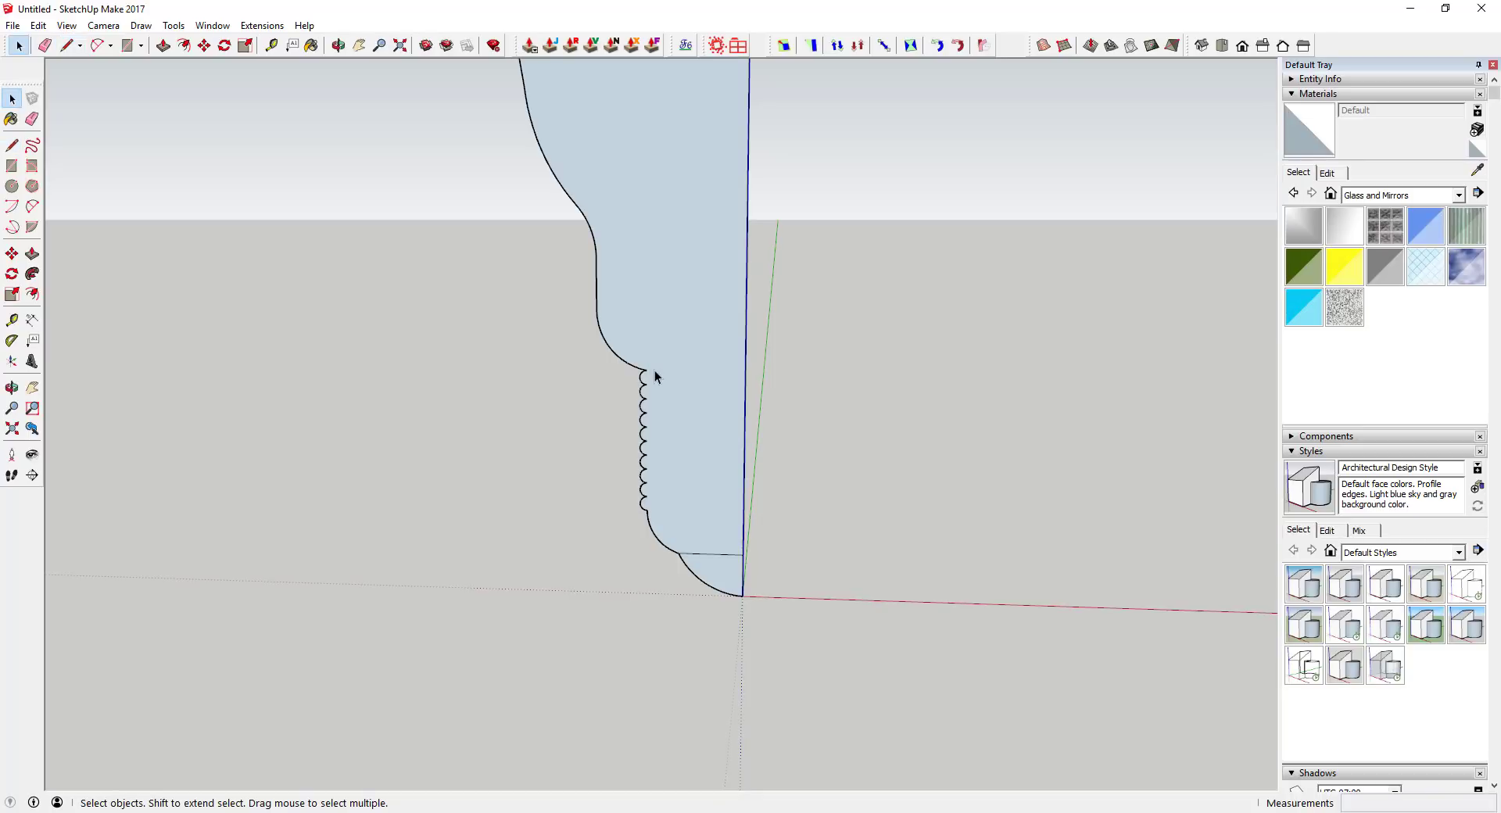
- Draw a line from the top of the ribs to the axis edge, separating glass from base
key("l")
left_click(647, 370)
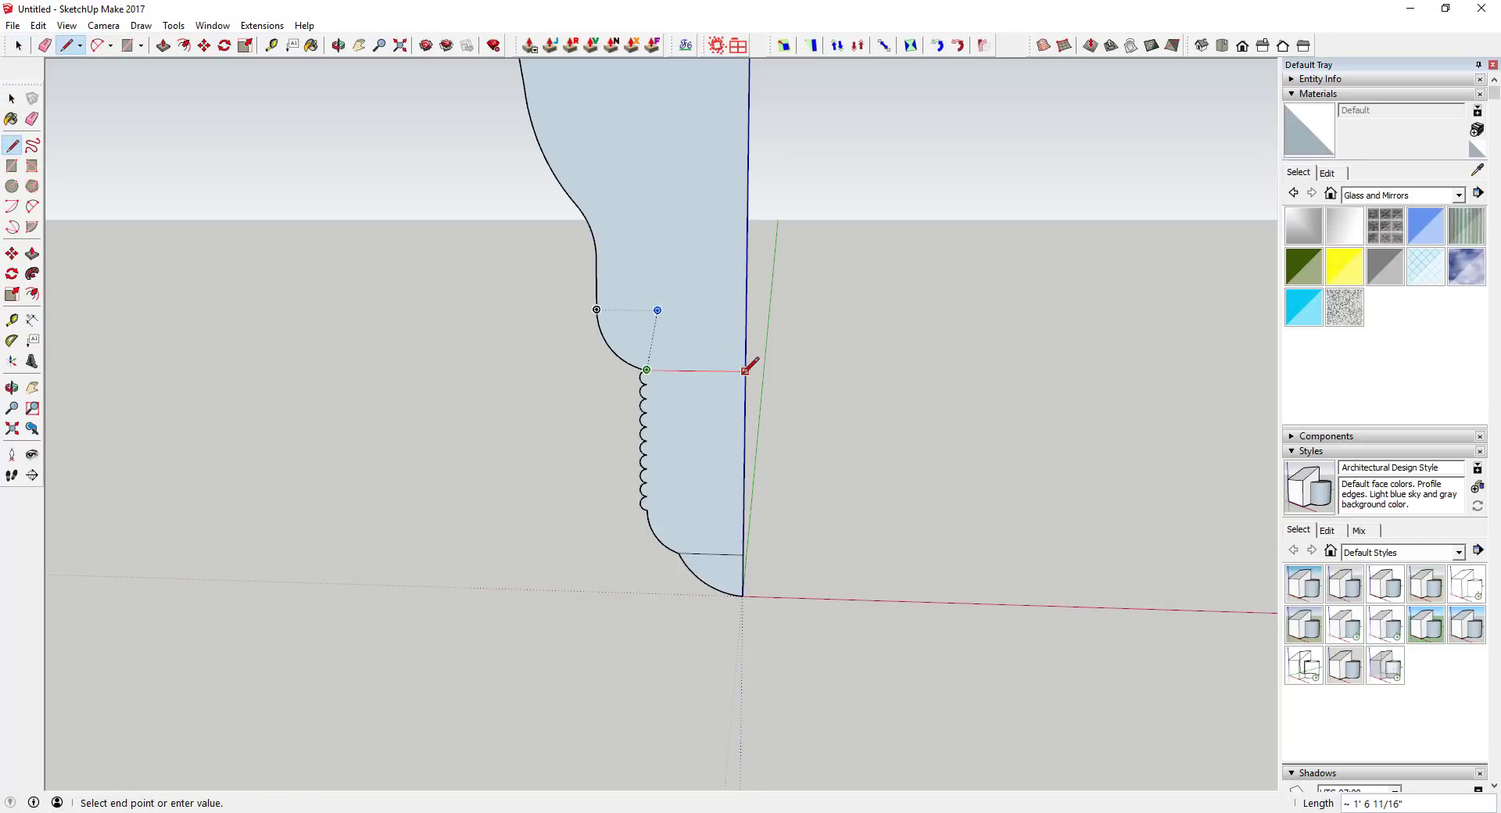
left_click(745, 370)
key("space")
scroll(725, 347, "down", 5)
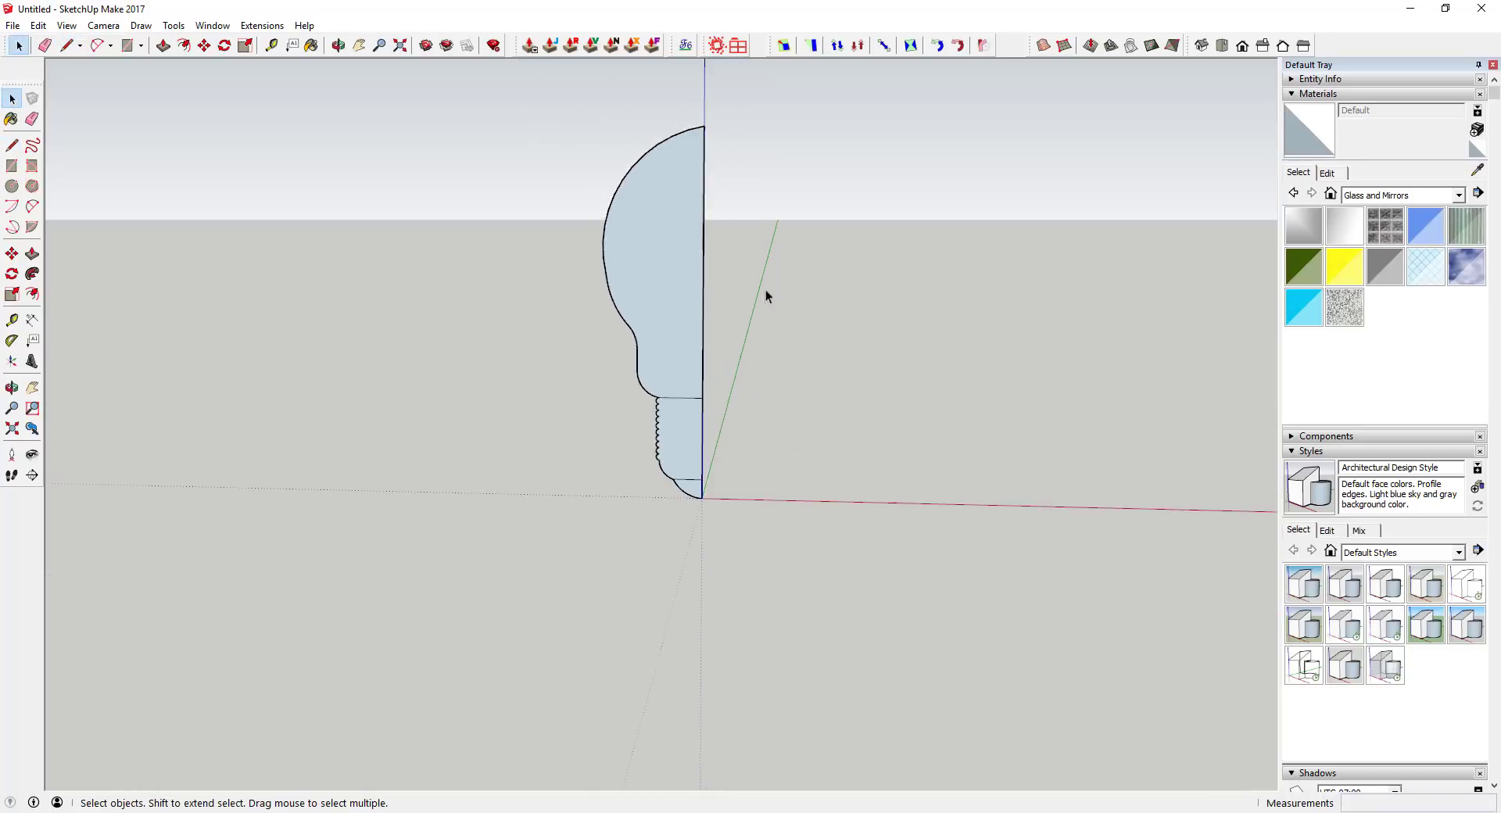
scroll(751, 321, "up", 2)
middle_click_drag(677, 353, 626, 414)
left_click(606, 438)
- Reverse the selected glass, base and tip faces from the context menu, then deselect
left_click(591, 532, "shift")
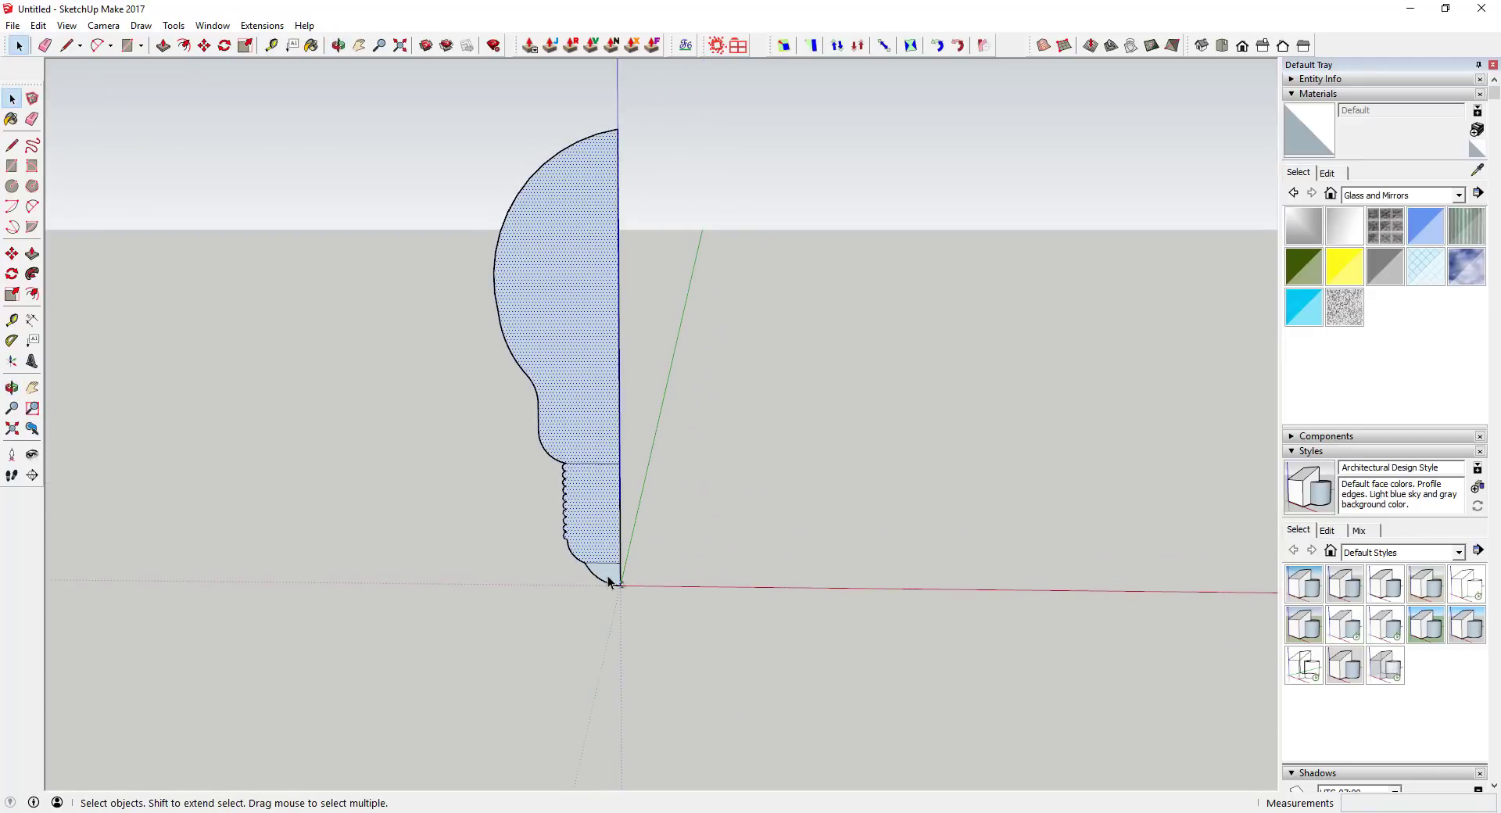
right_click(608, 578)
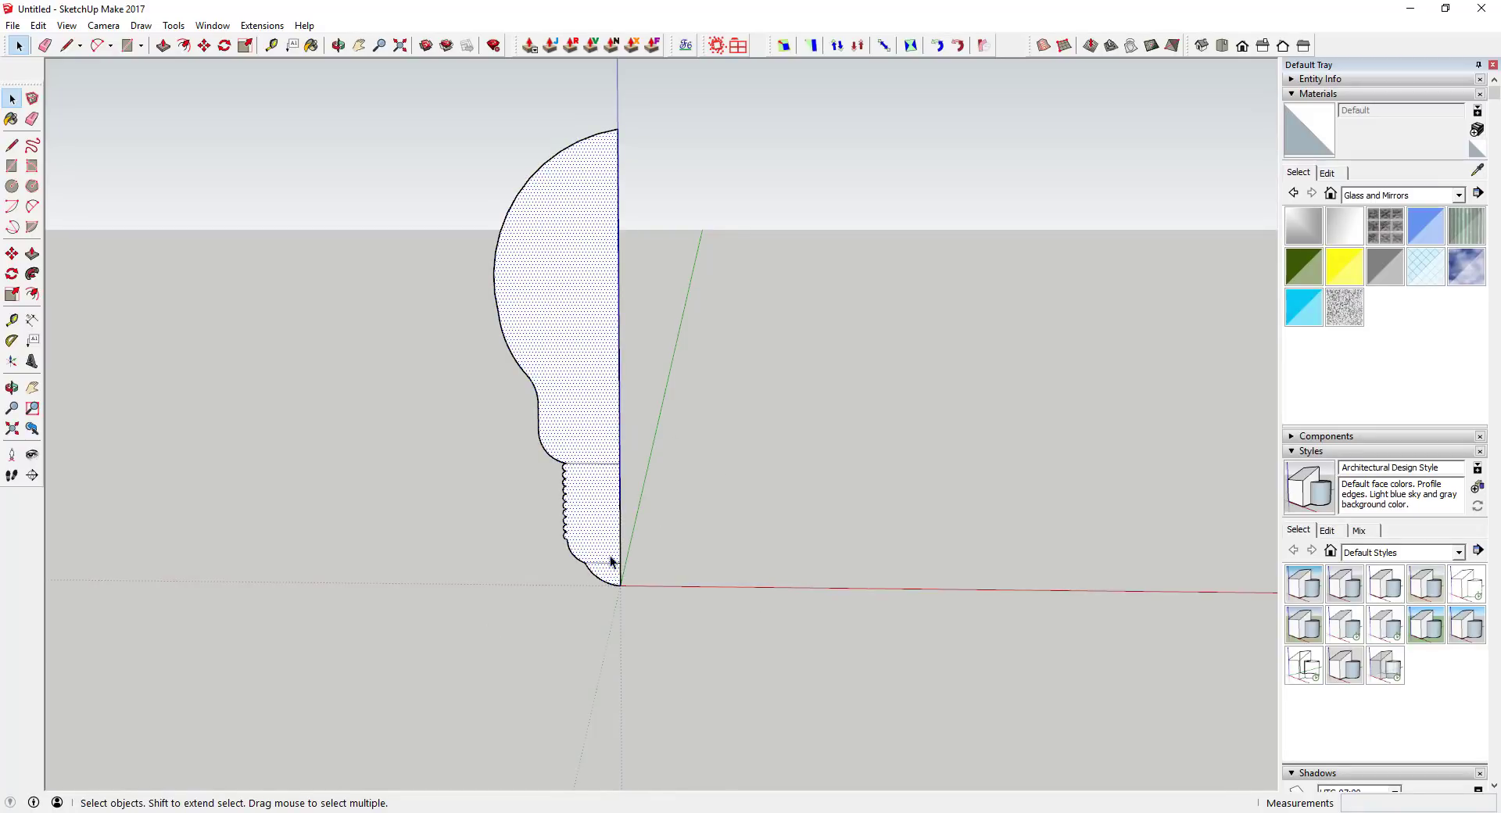
left_click(590, 514)
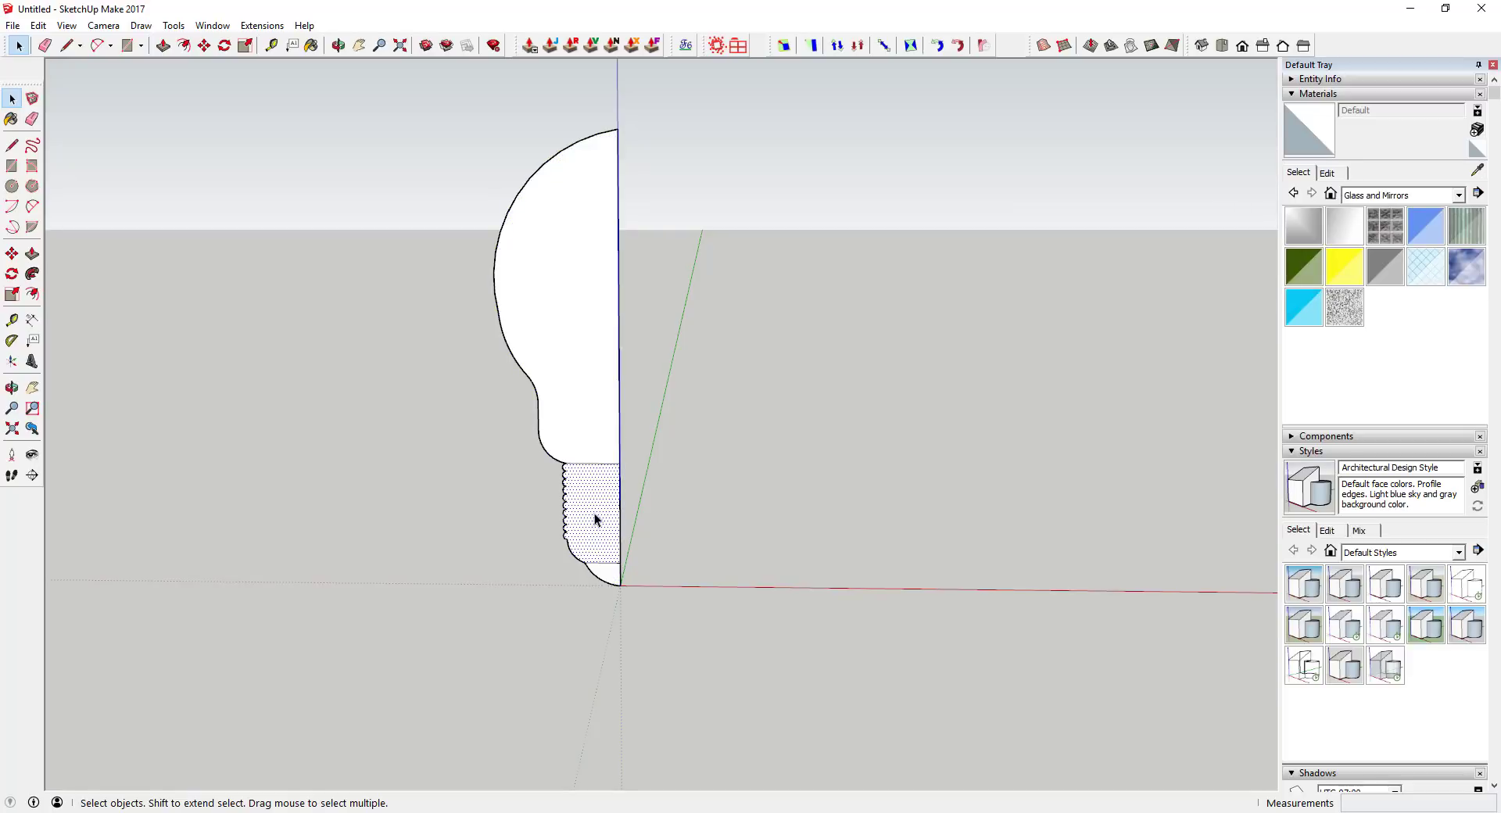
left_click(678, 504)
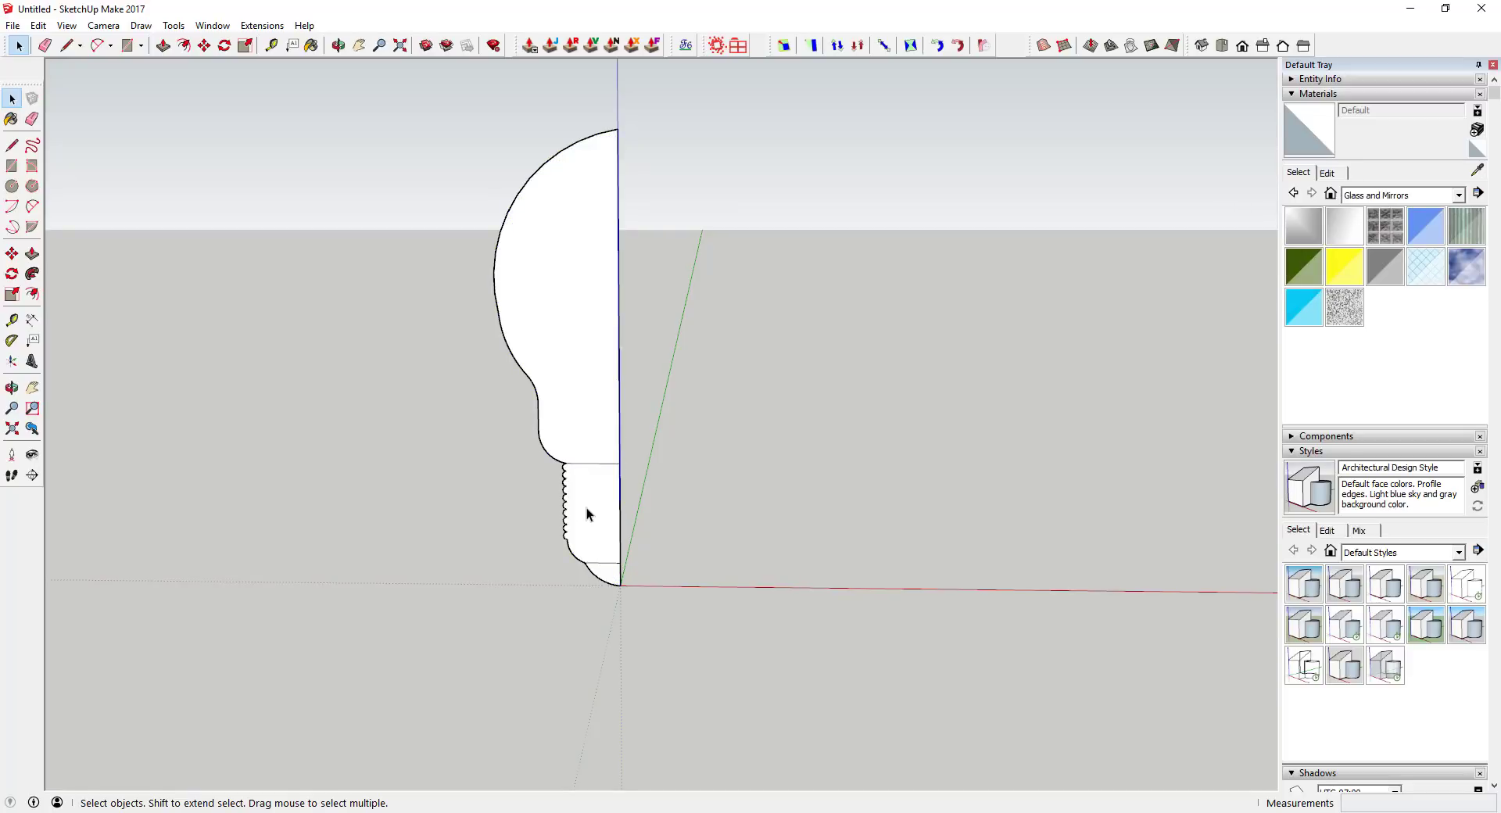
- Paint the bulb's glass face with Translucent Glass Gold
left_click(1358, 269)
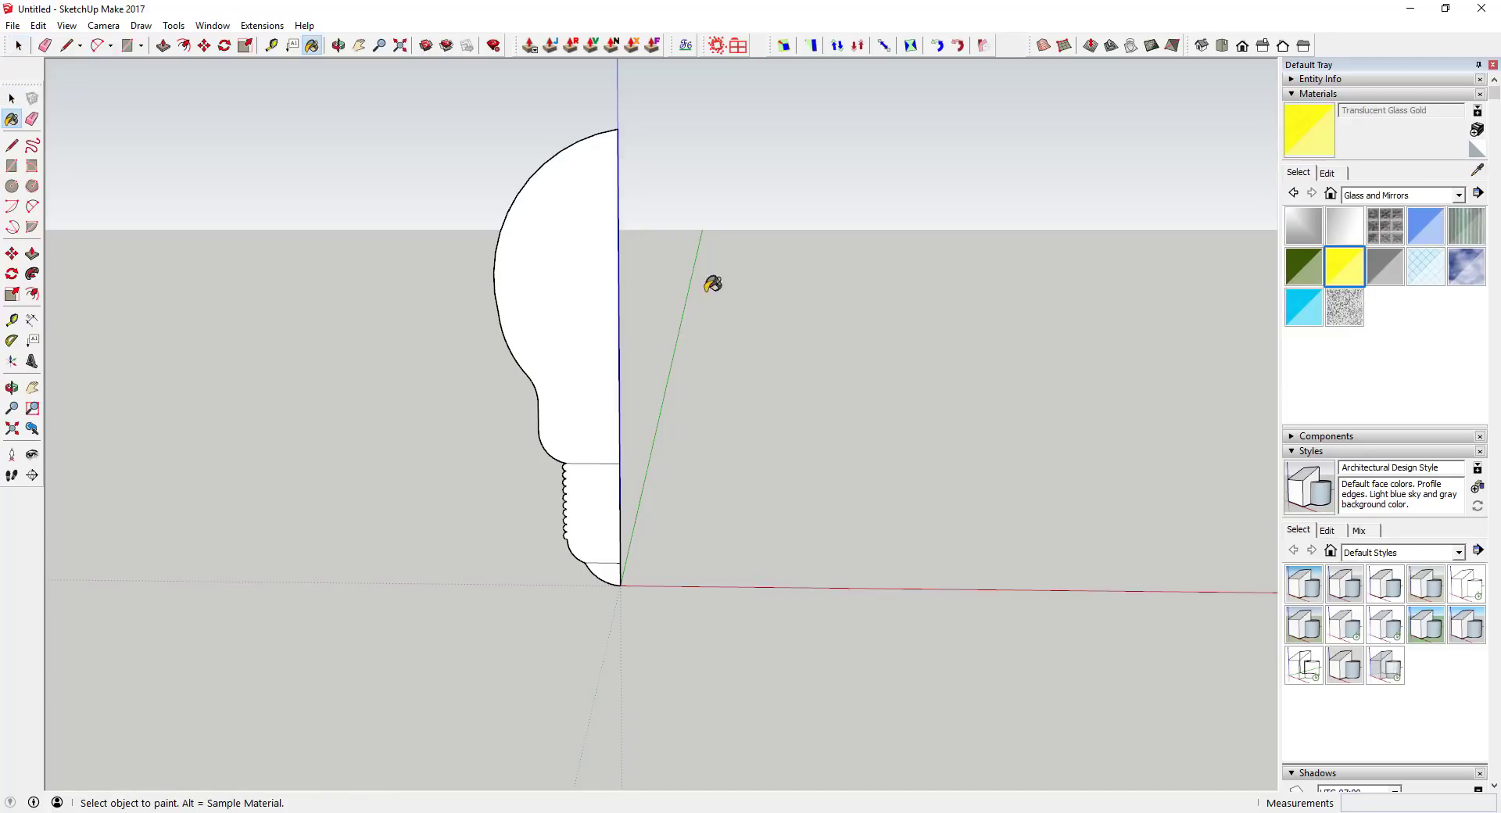
left_click(597, 282)
key("space")
- From the Colors library, paint the threaded base Color M05 grey and the tip Color M09 black
left_click(1408, 193)
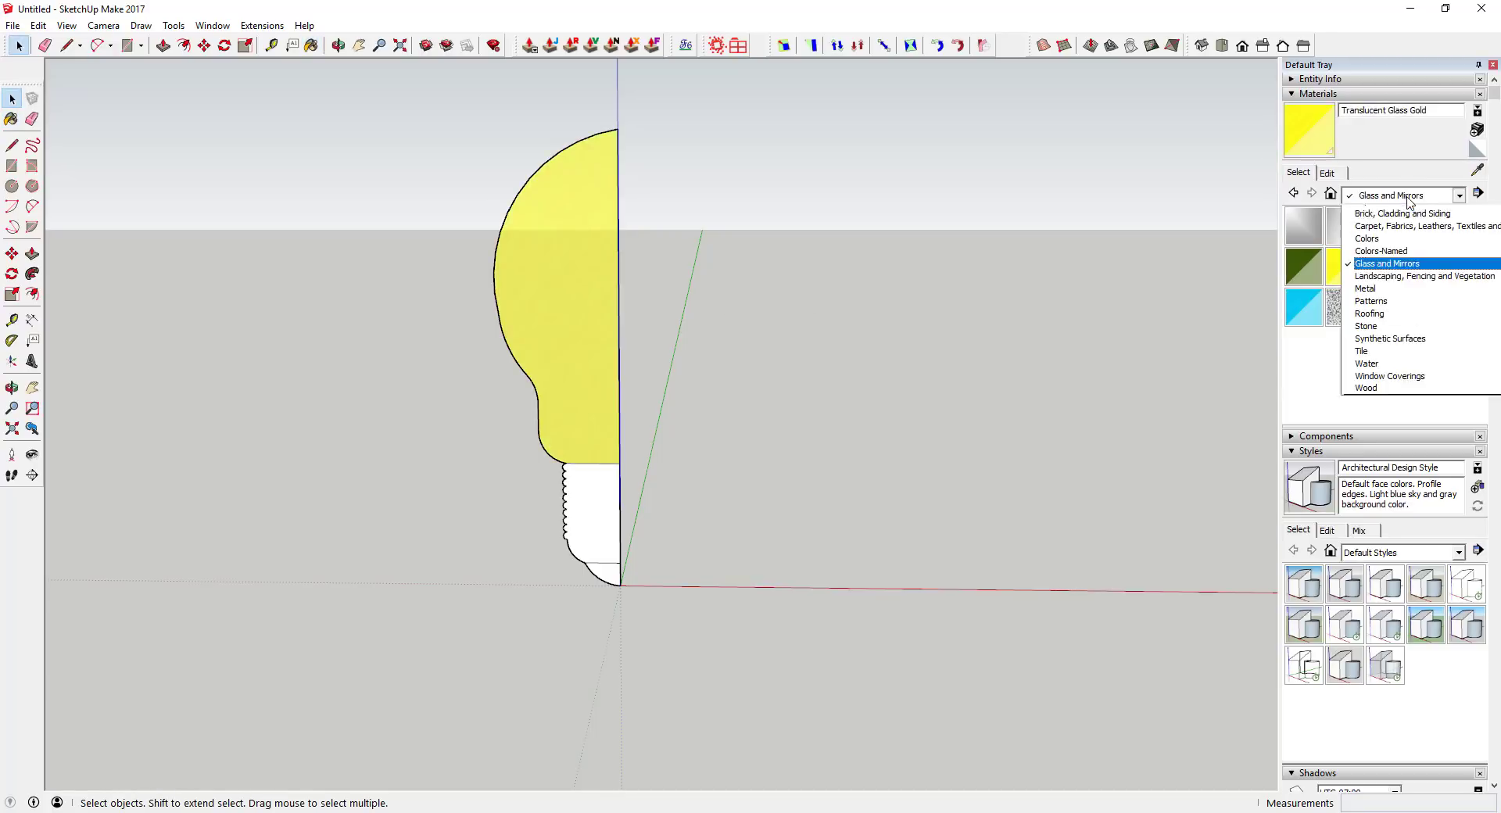
left_click(1392, 252)
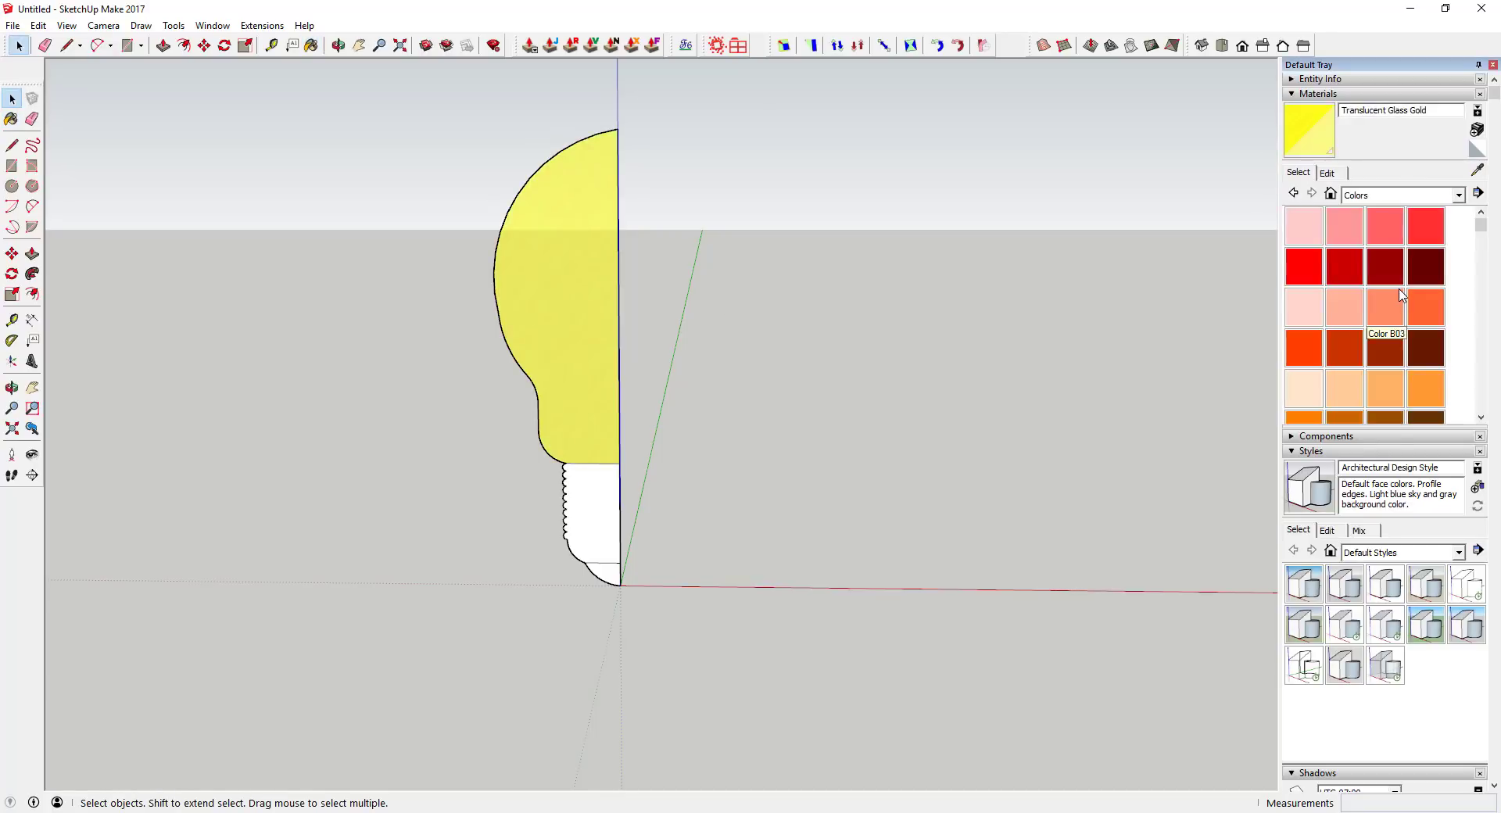
scroll(1385, 298, "down", 10)
scroll(1386, 299, "down", 3)
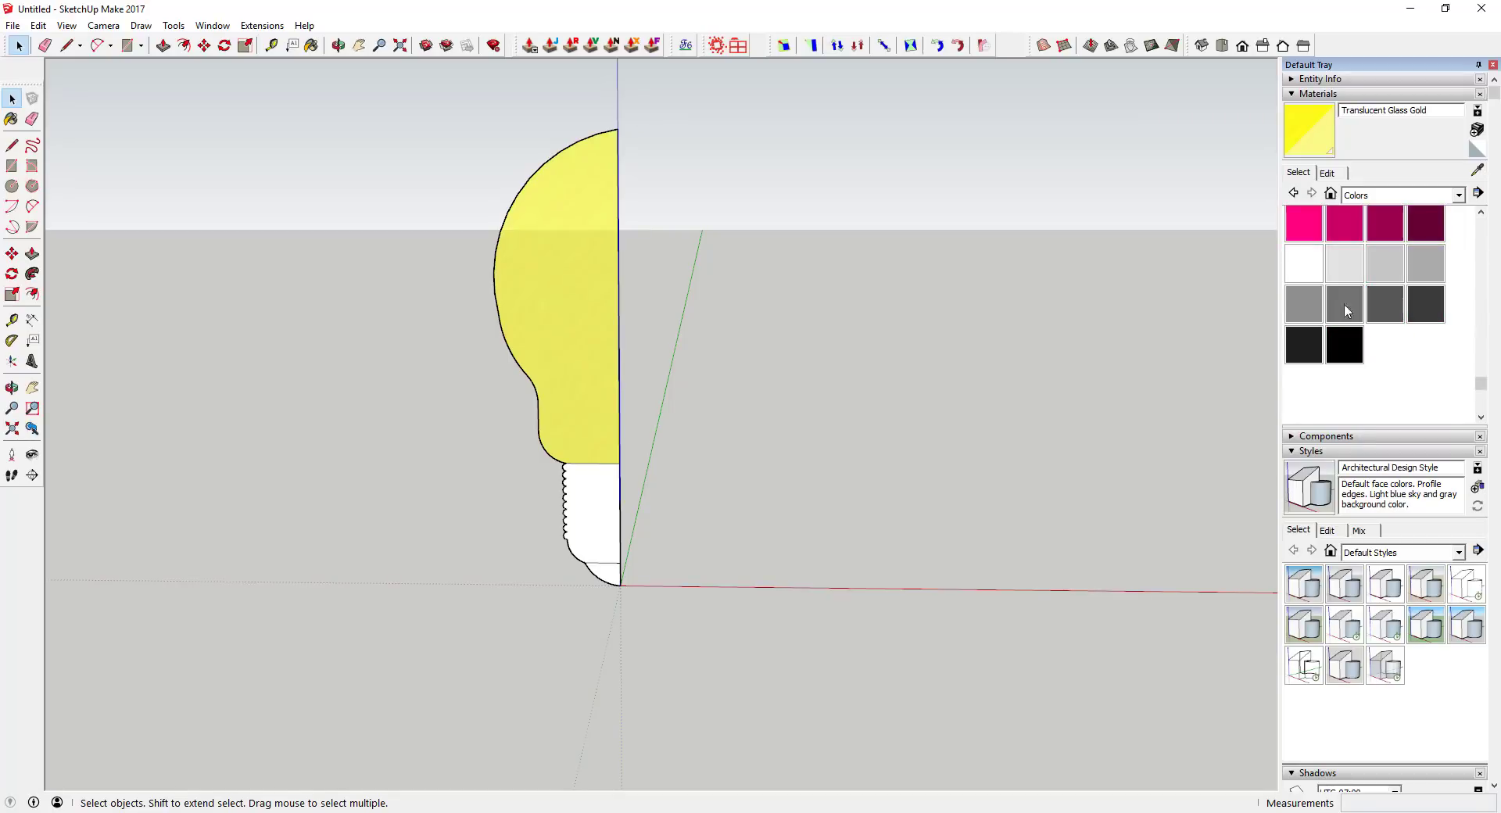
left_click(1344, 304)
left_click(594, 512)
key("space")
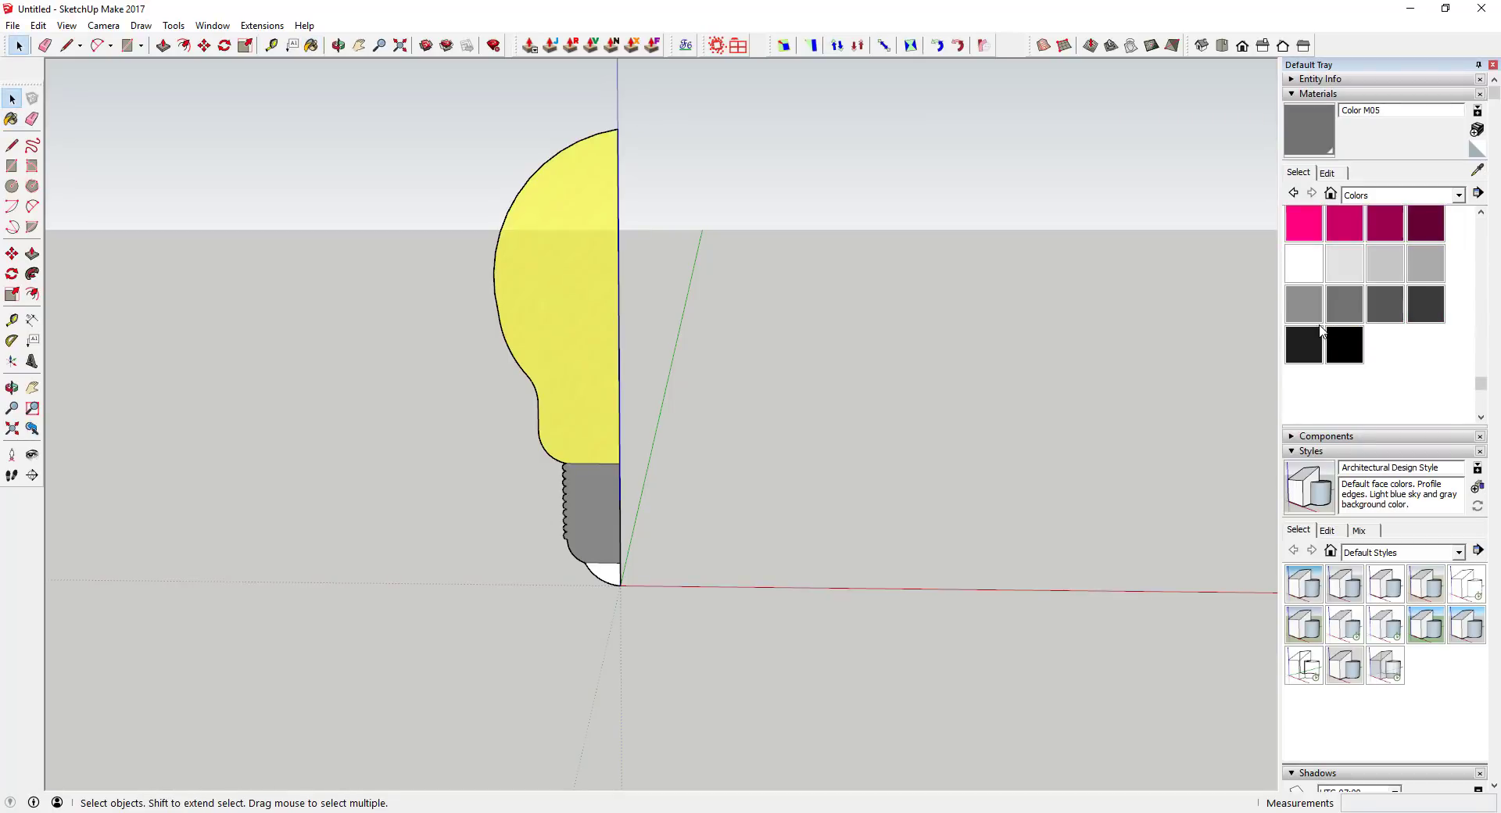
left_click(1357, 354)
left_click(606, 573)
key("space")
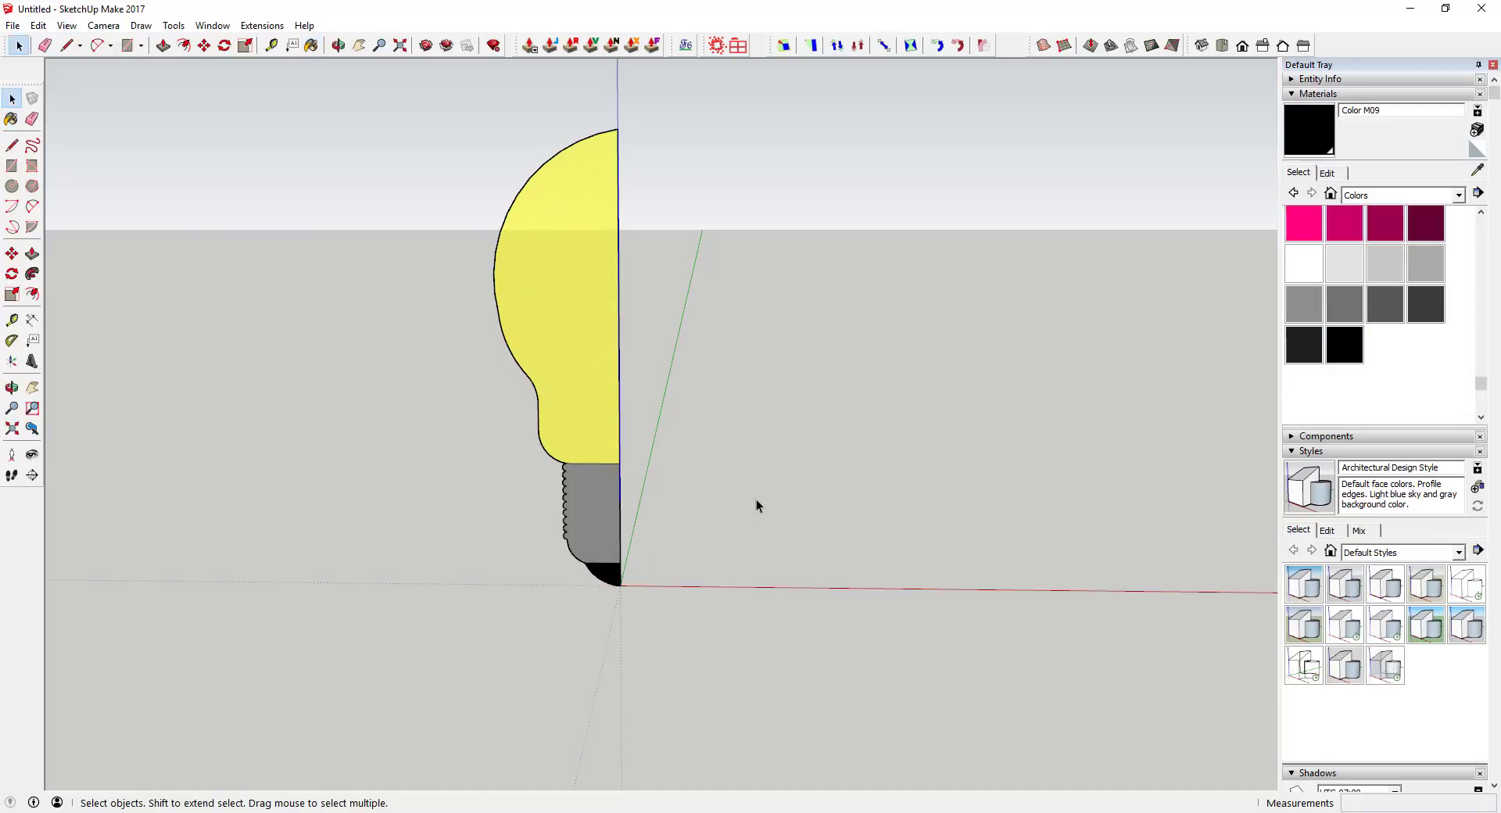
scroll(757, 505, "down", 3)
scroll(580, 283, "up", 4)
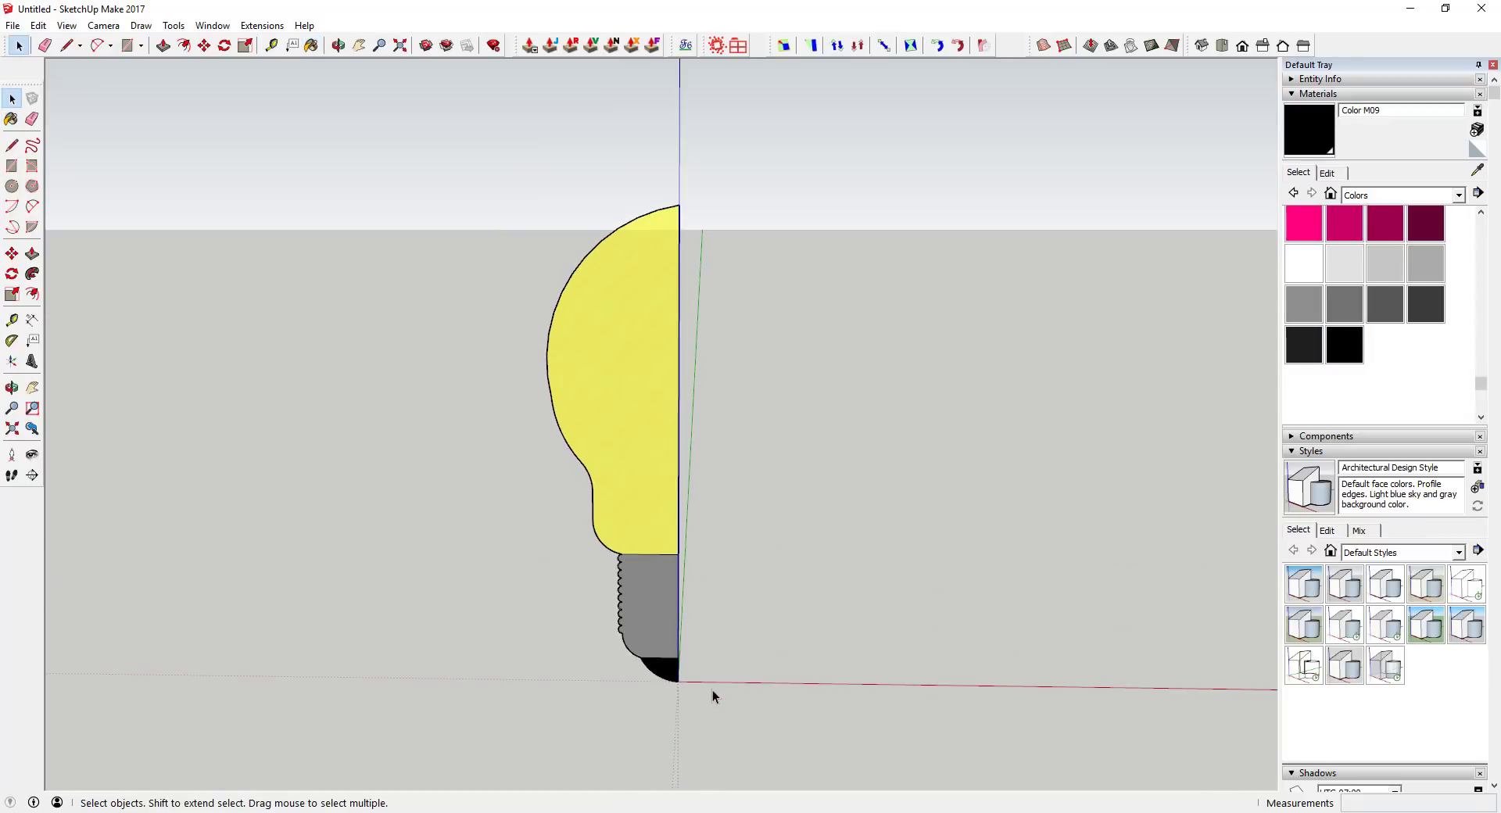
- Draw a circle centred at the origin beneath the profile and select its edge
key("c")
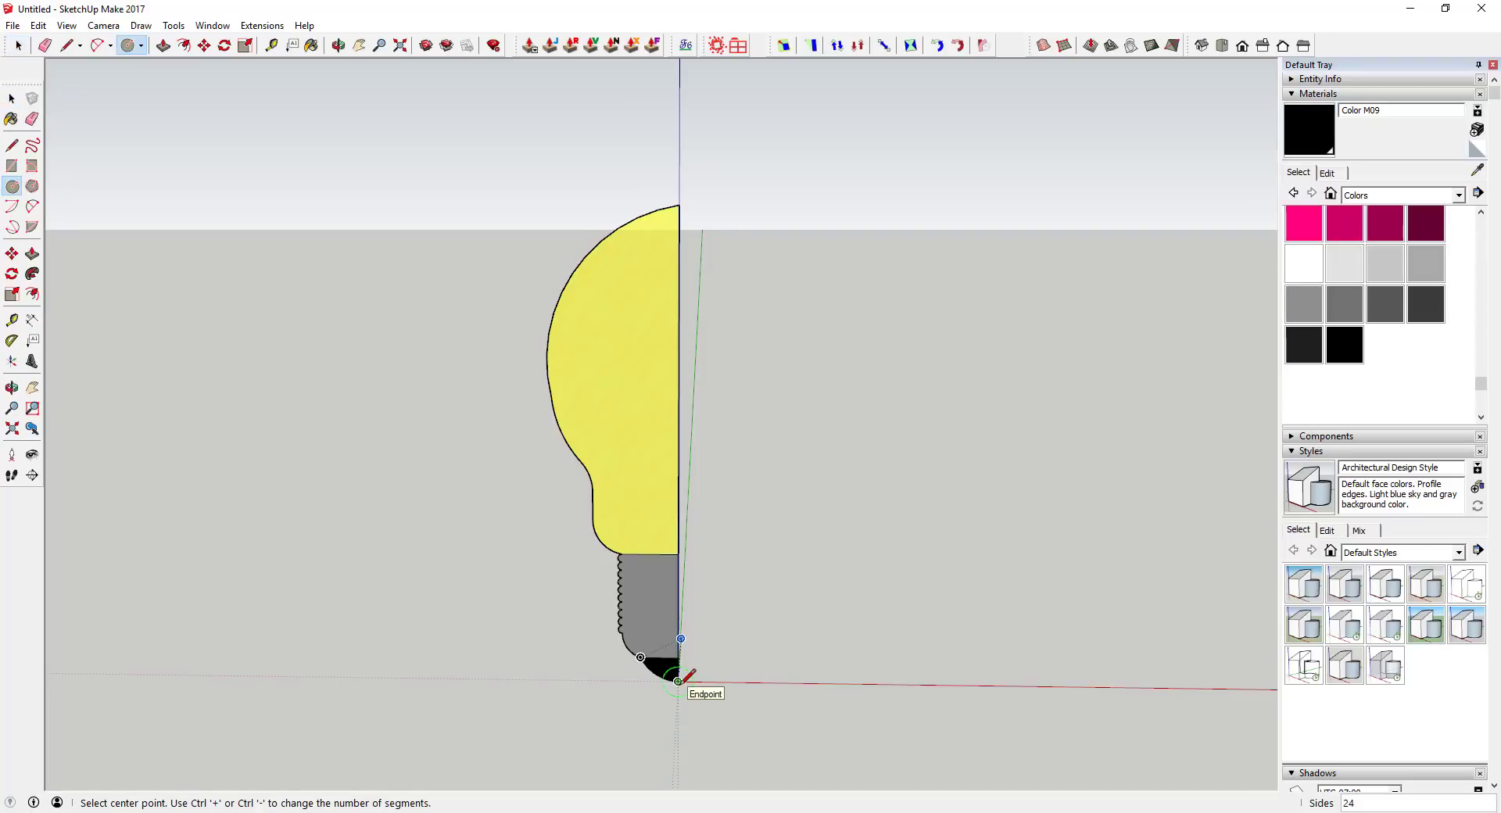
left_click(678, 681)
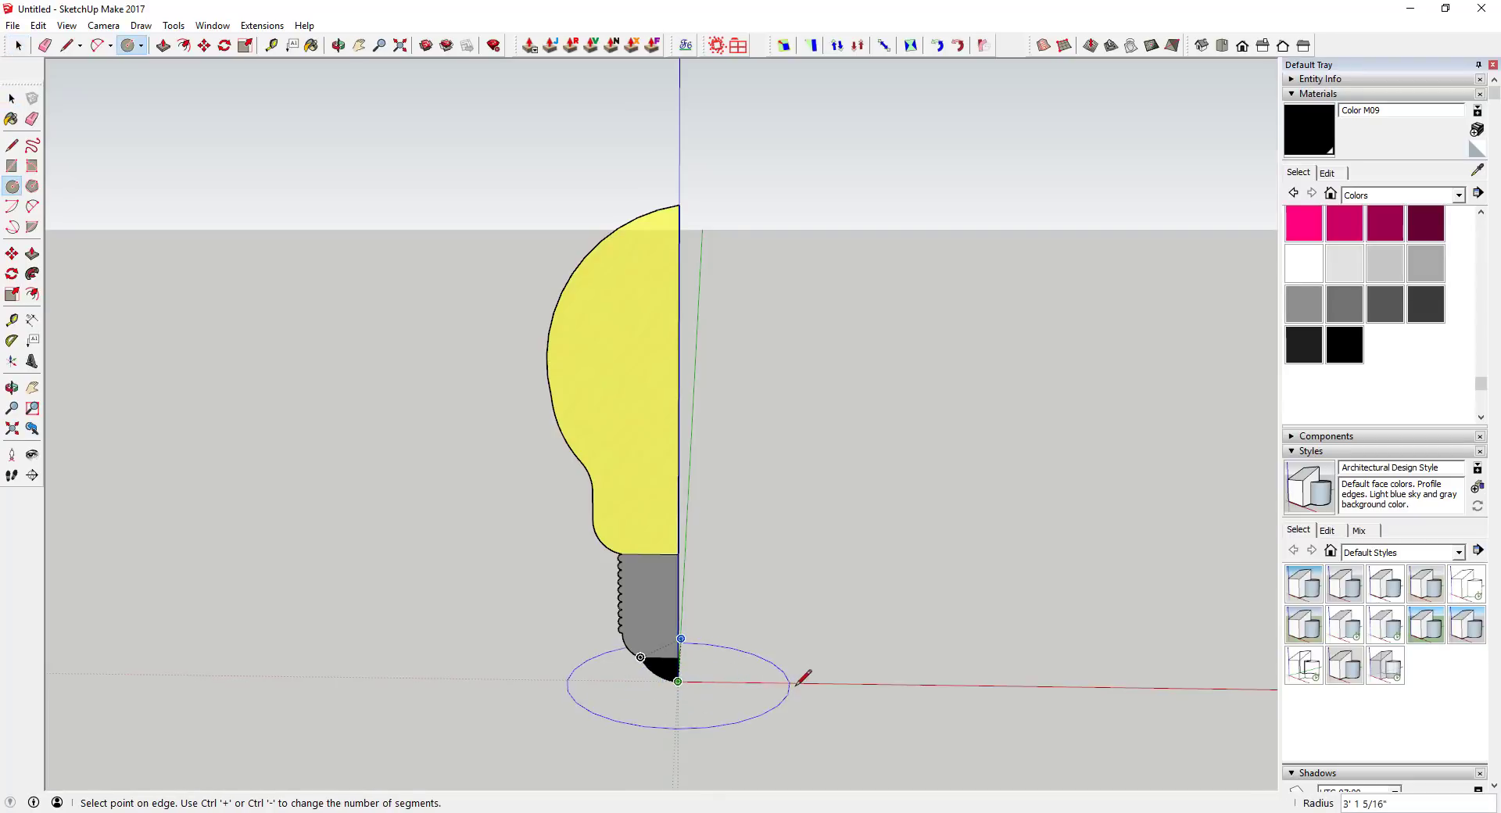
left_click(801, 681)
key("space")
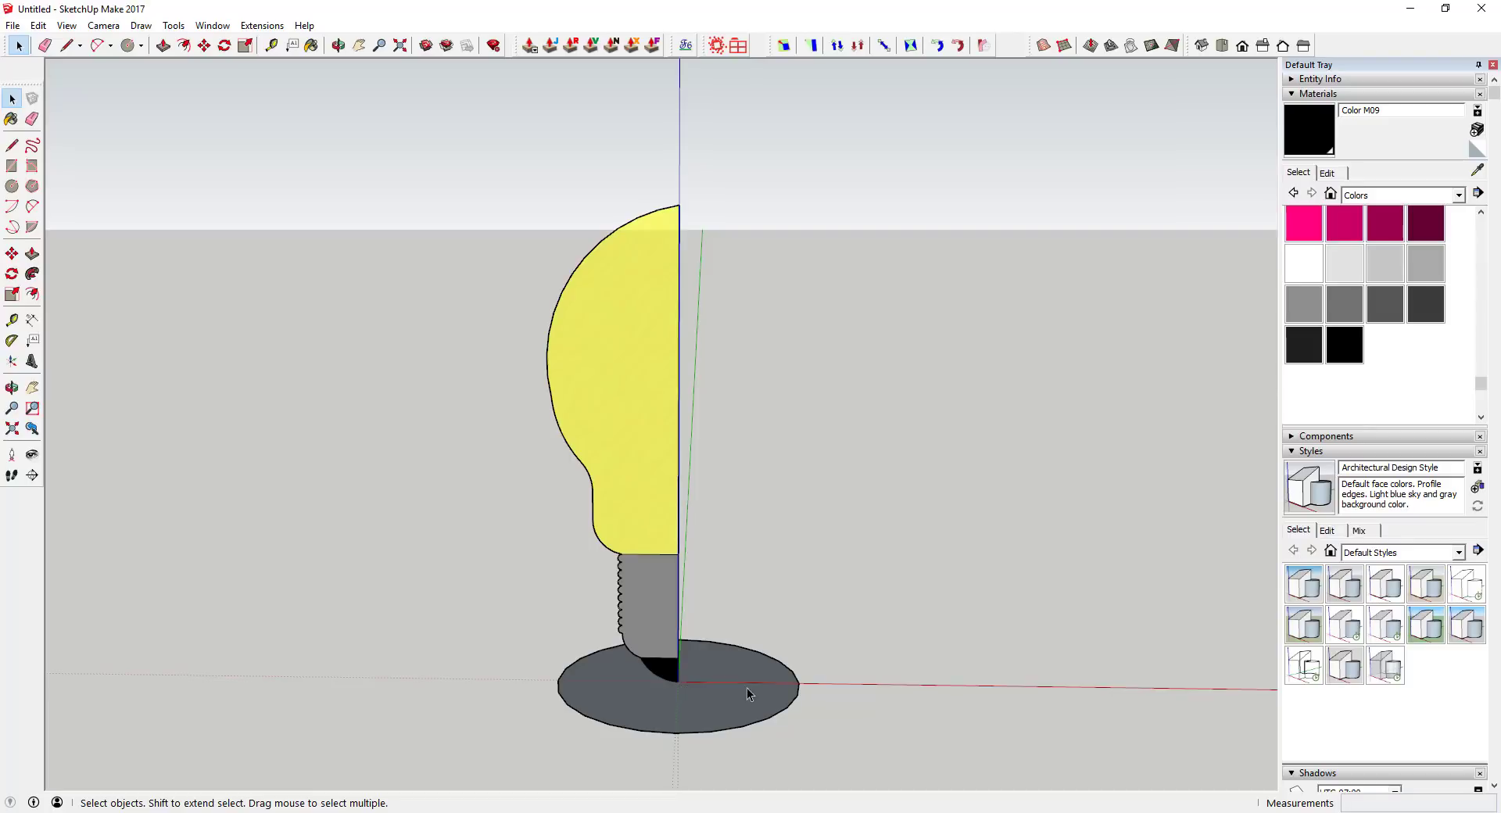
left_click(705, 732)
- Follow Me the black tip profile around the circle
left_click(33, 274)
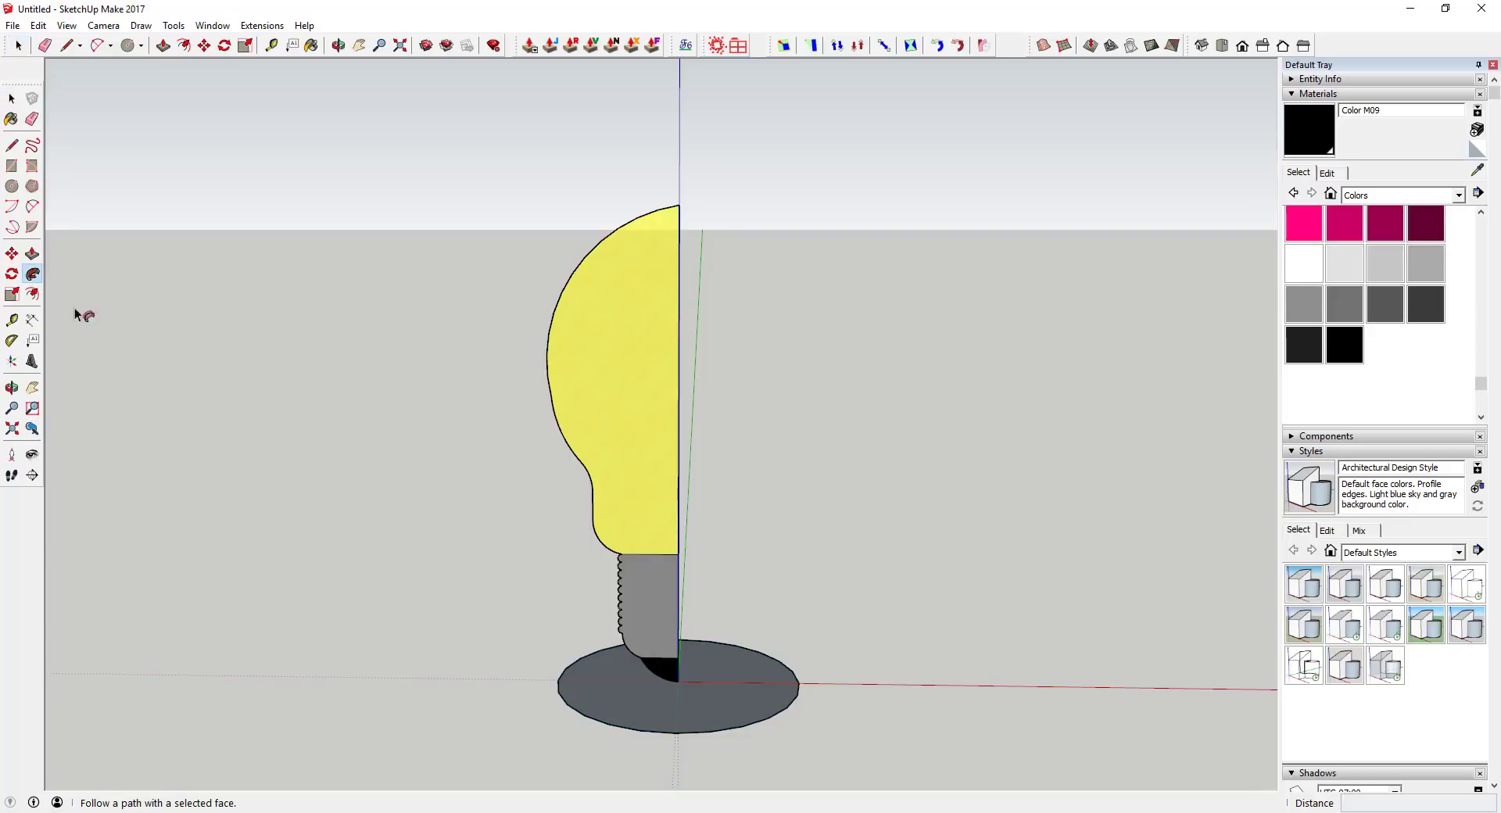
left_click(665, 677)
middle_click_drag(714, 704, 708, 746)
scroll(655, 686, "up", 5)
scroll(655, 686, "up", 5)
scroll(707, 654, "down", 2)
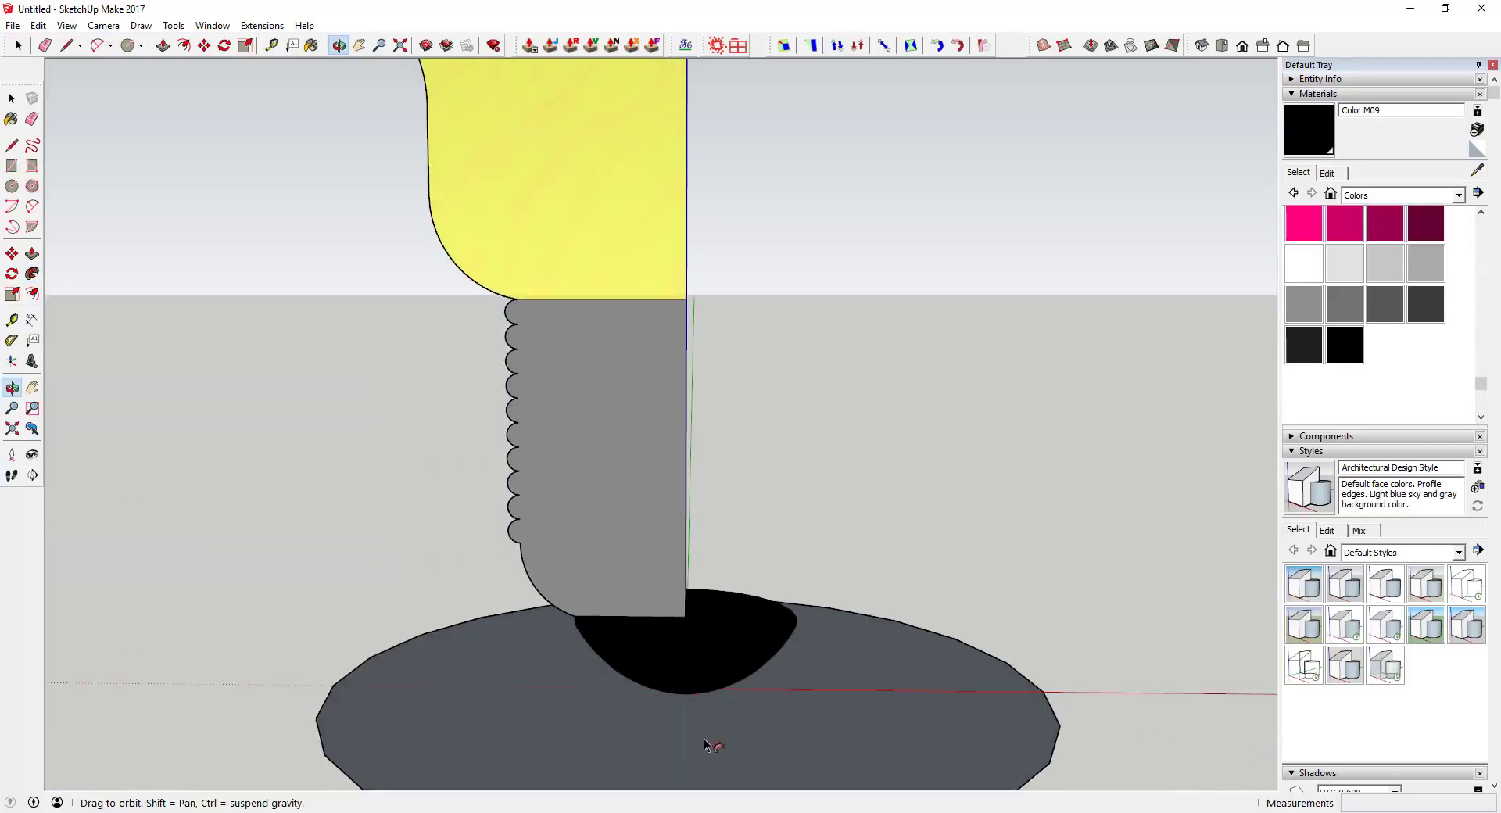
scroll(708, 745, "down", 3)
key("space")
- Reselect the circle and Follow Me the grey profile into the threaded base
left_click(721, 754)
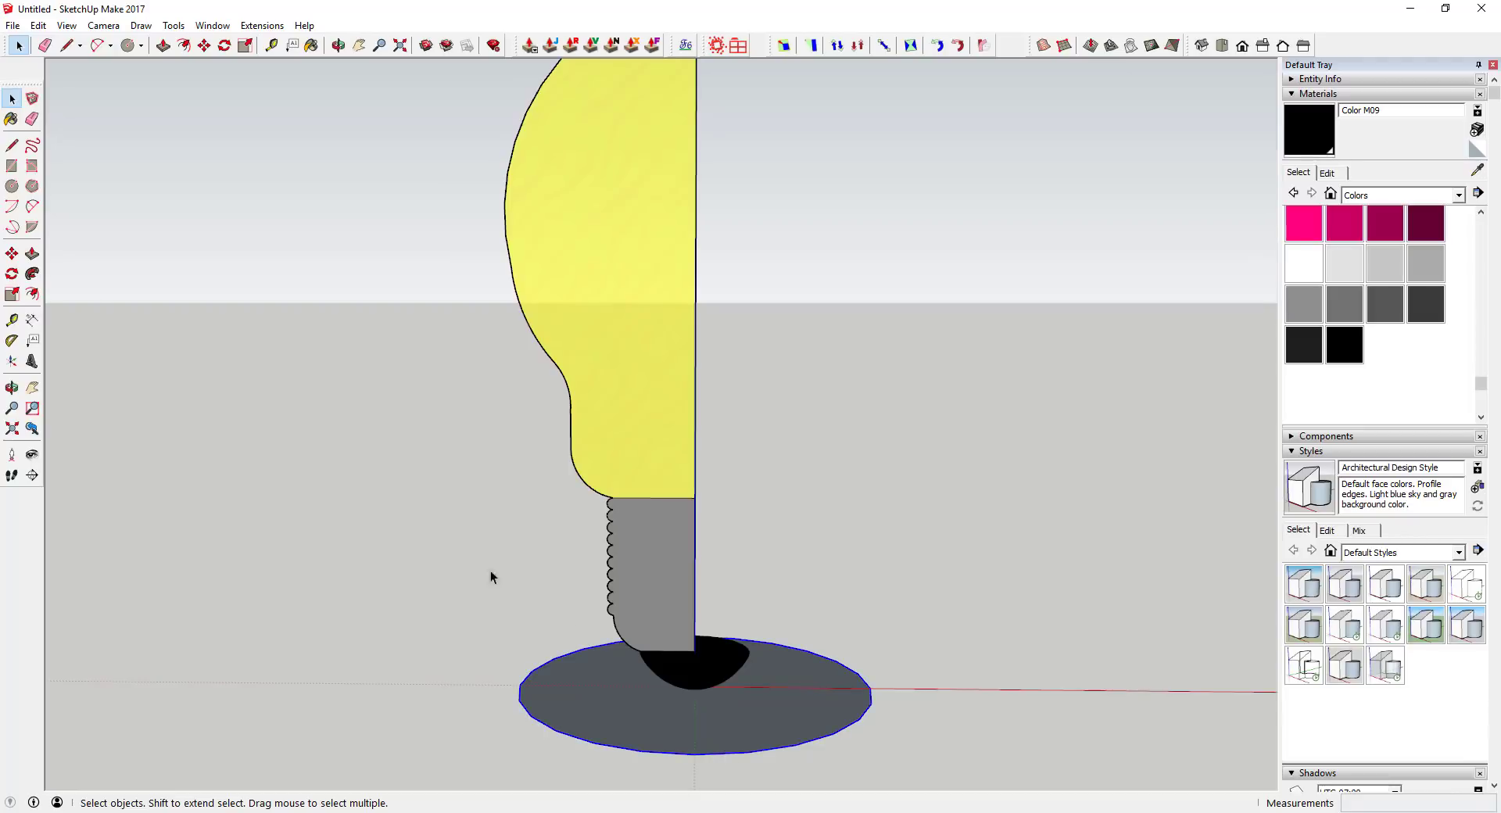
left_click(32, 274)
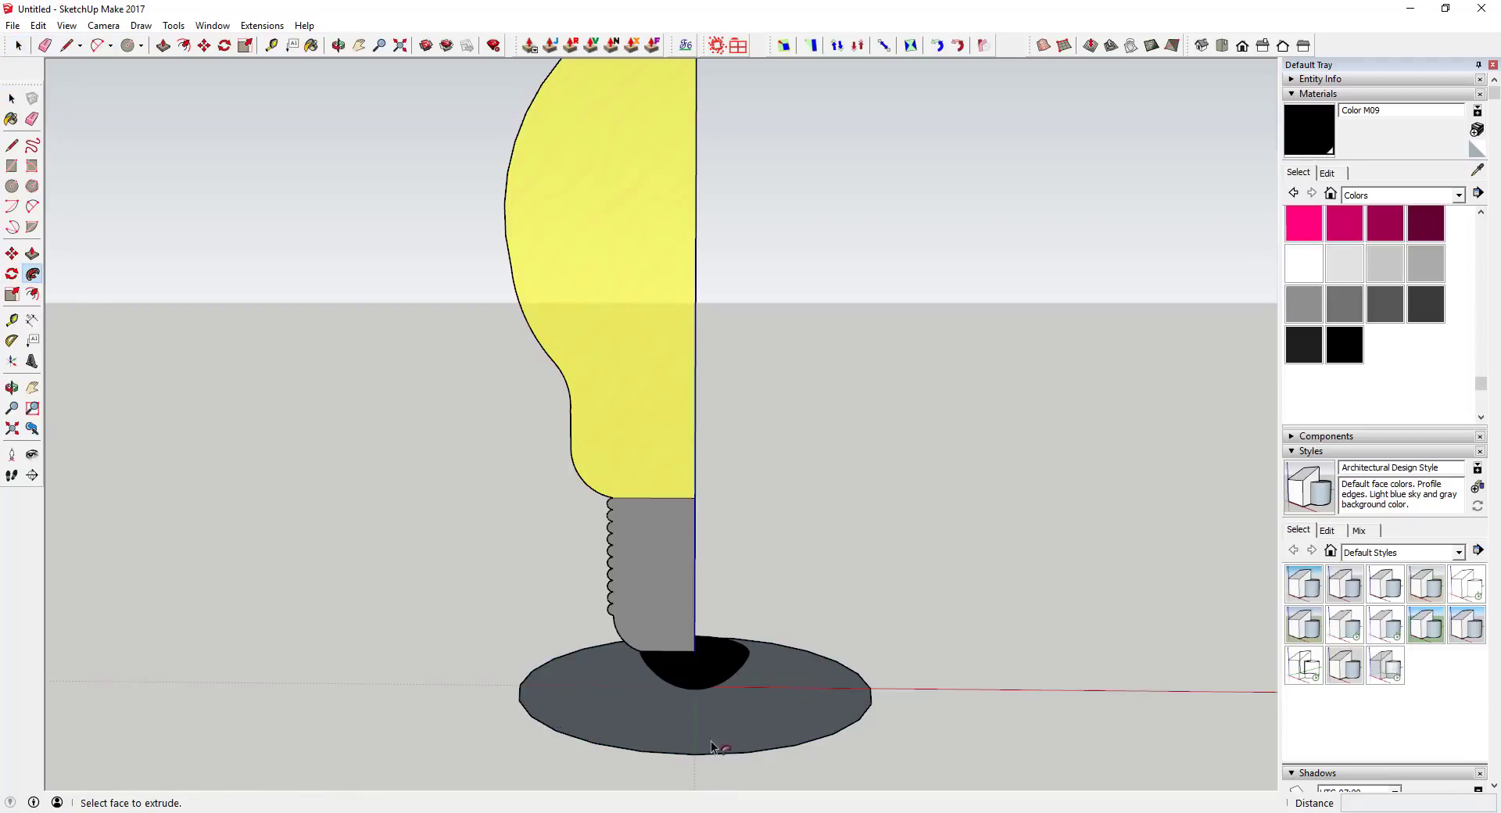
left_click(652, 580)
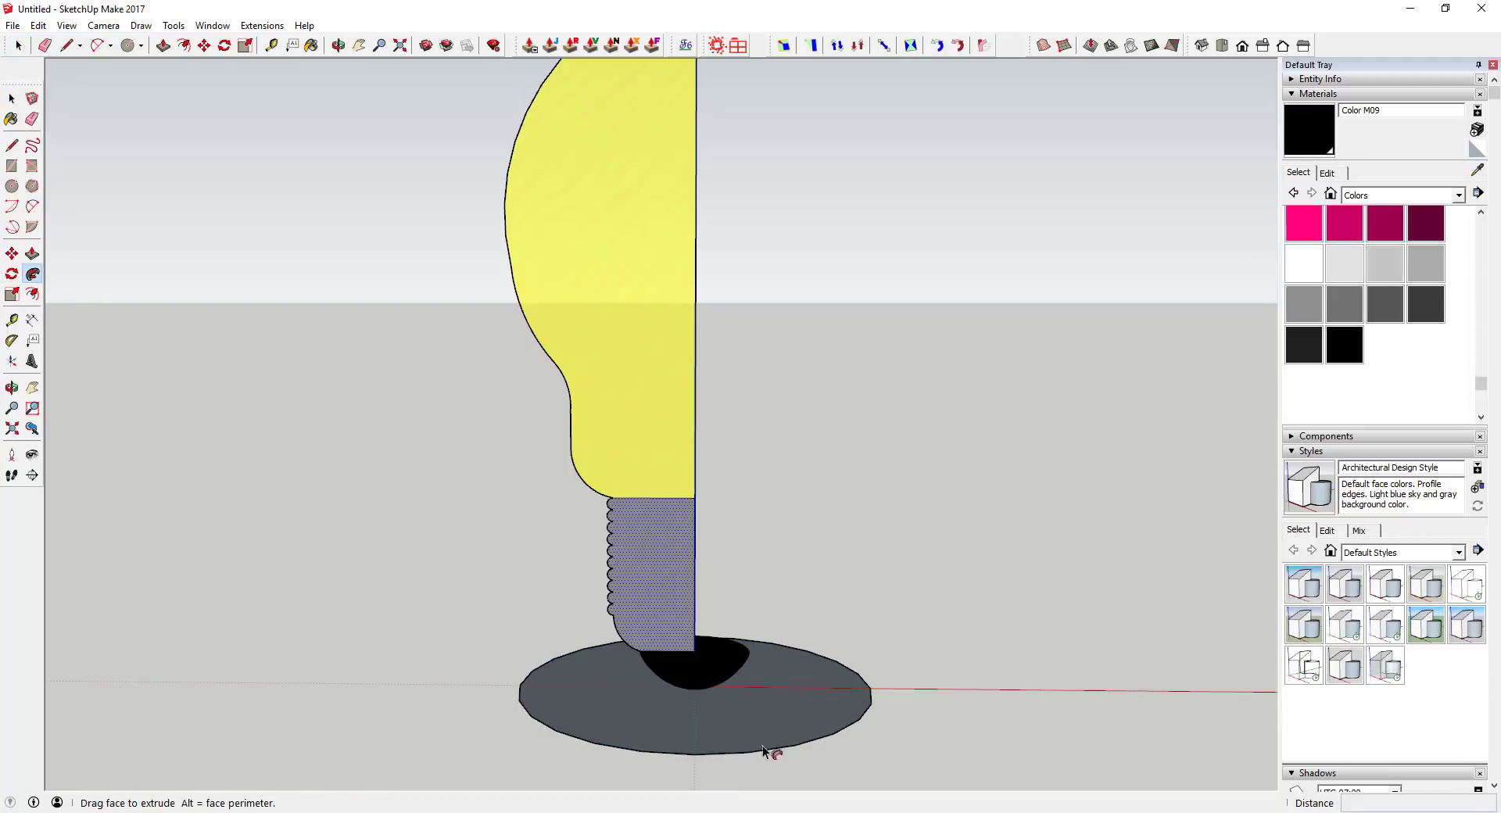
left_click(642, 540)
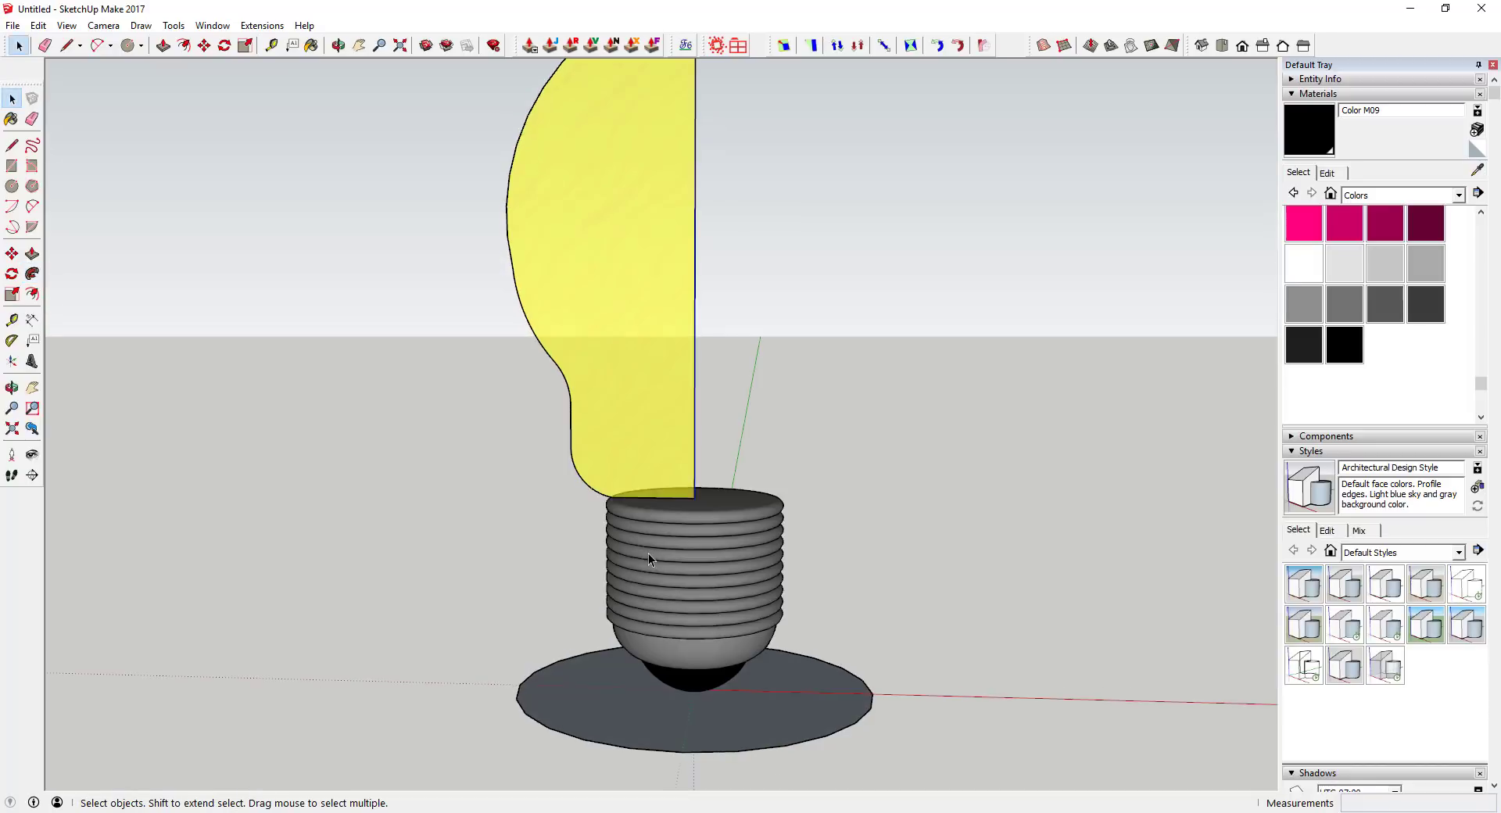
middle_click_drag(673, 581, 235, 391)
- Reselect the circle and Follow Me the yellow glass profile, then orbit around the bulb
left_click(757, 712)
left_click(32, 274)
left_click(553, 280)
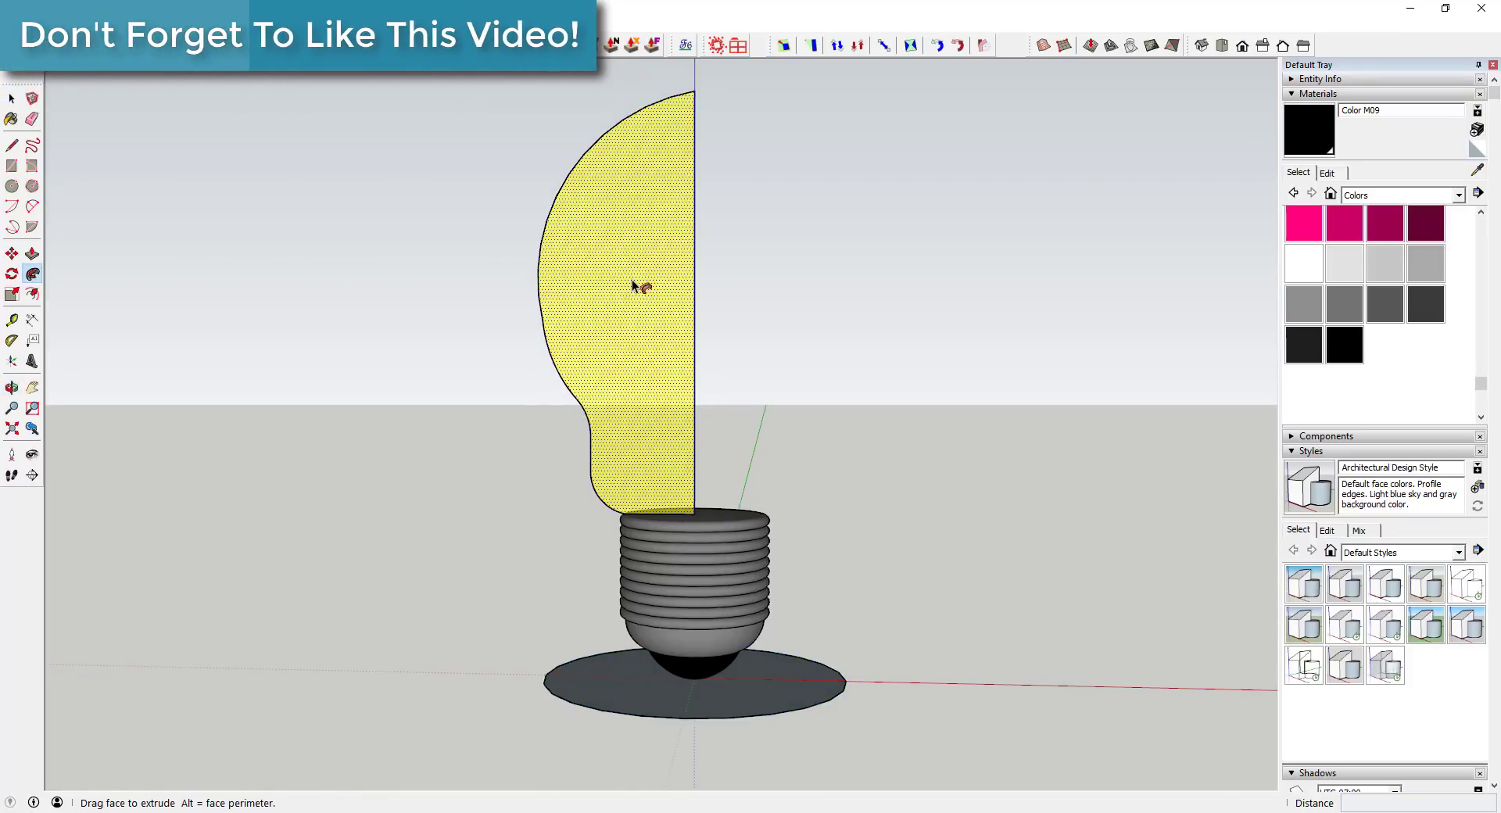
left_click(750, 515)
middle_click_drag(730, 493, 736, 478)
left_click_drag(736, 478, 881, 486)
- From a front view, erase the upper and lower horizontal seam edges across the yellow glass
middle_click_drag(881, 486, 844, 490)
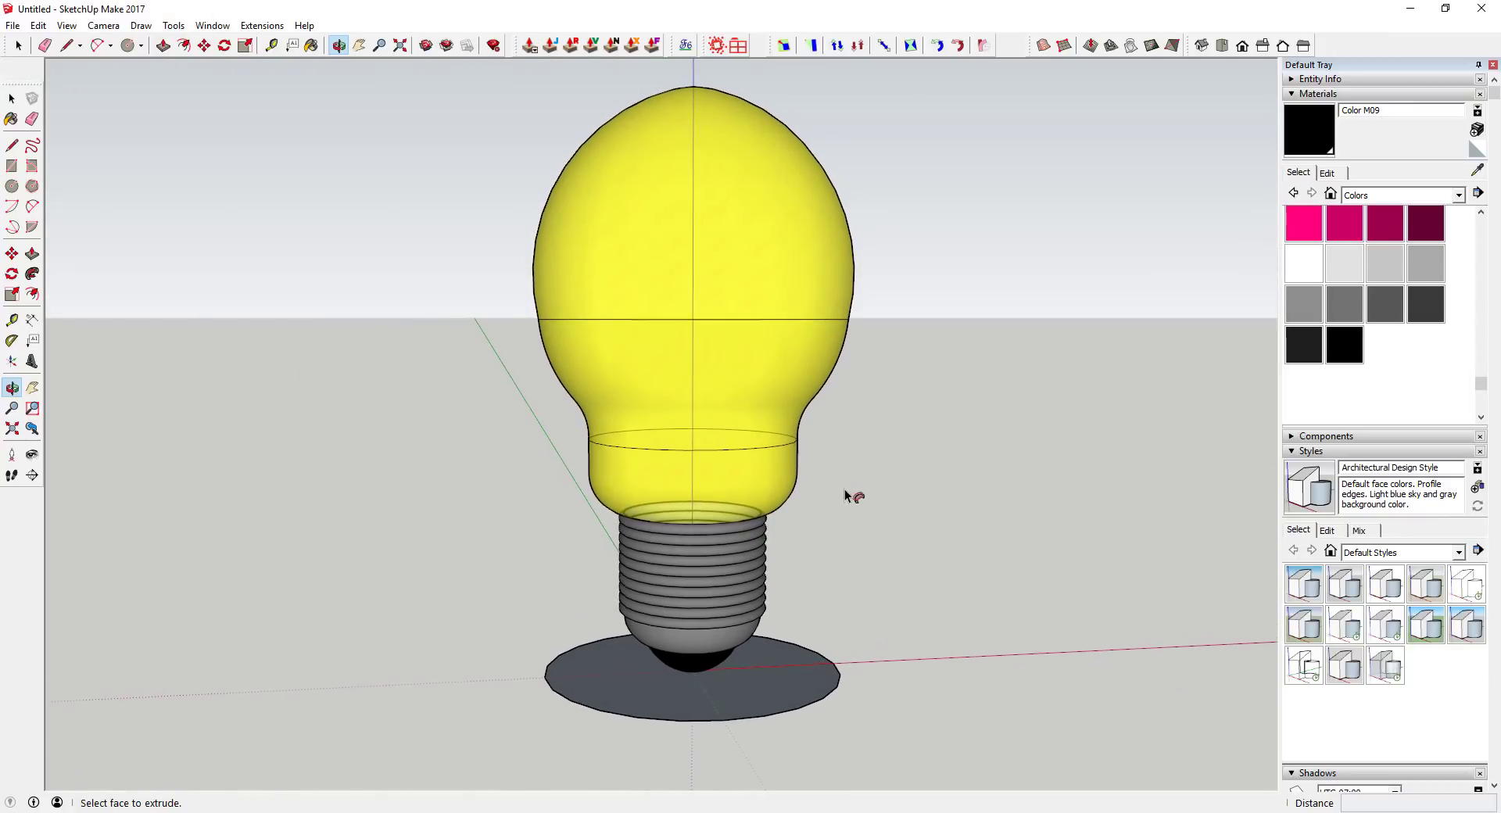
key("e")
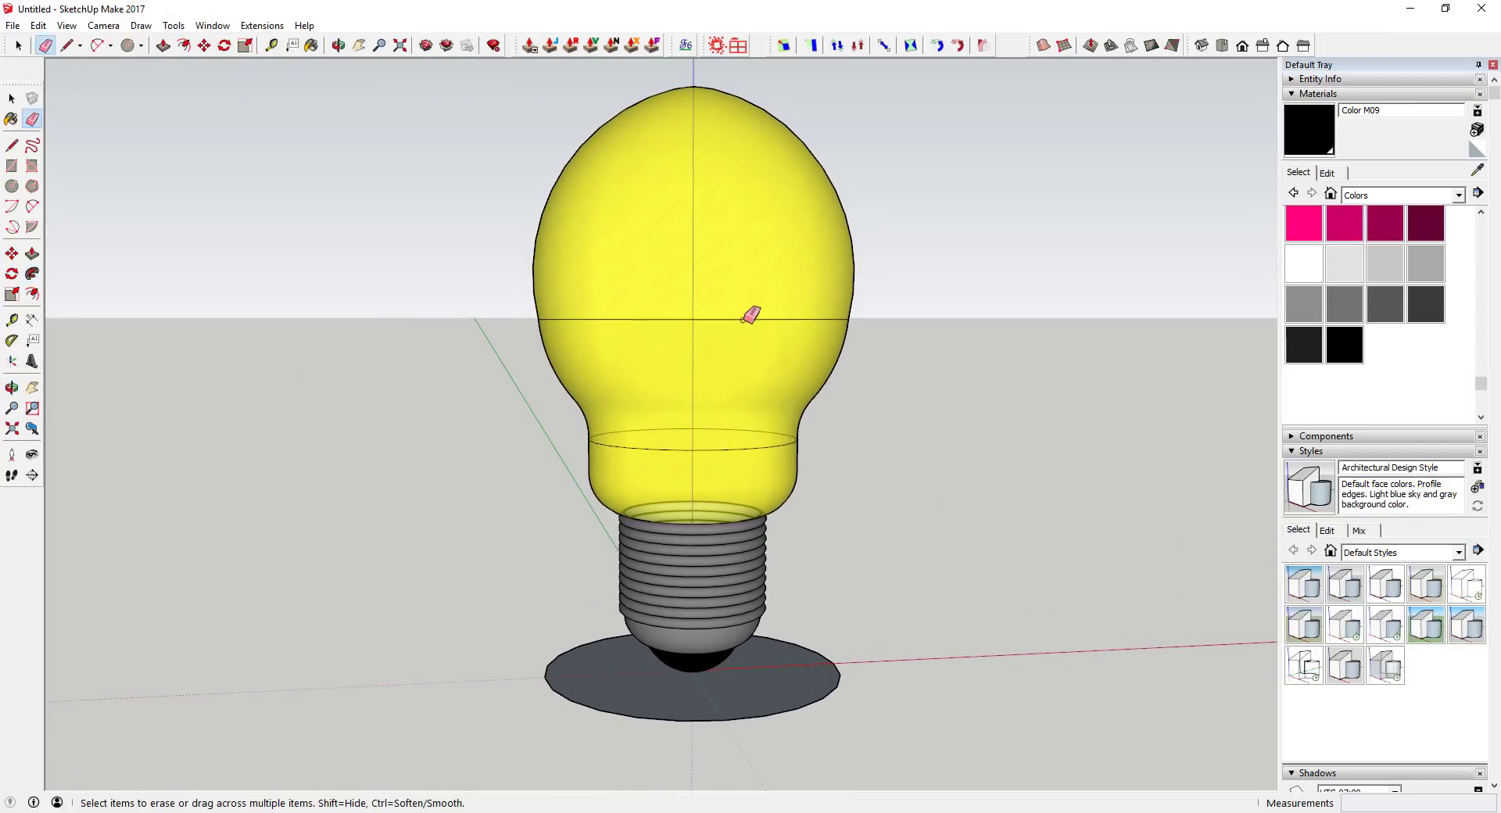
key("space")
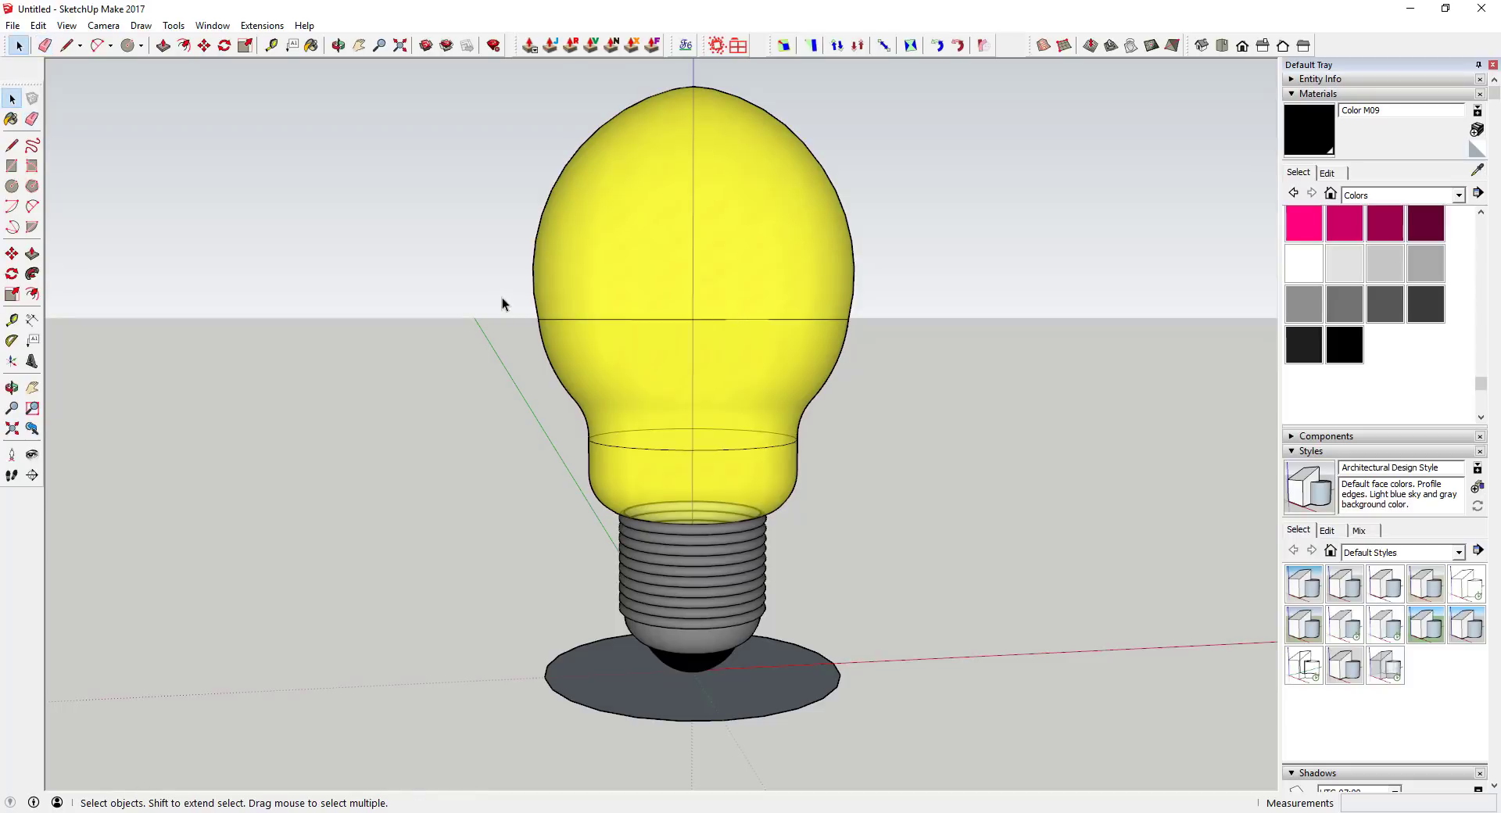
left_click_drag(498, 294, 960, 368)
key("e")
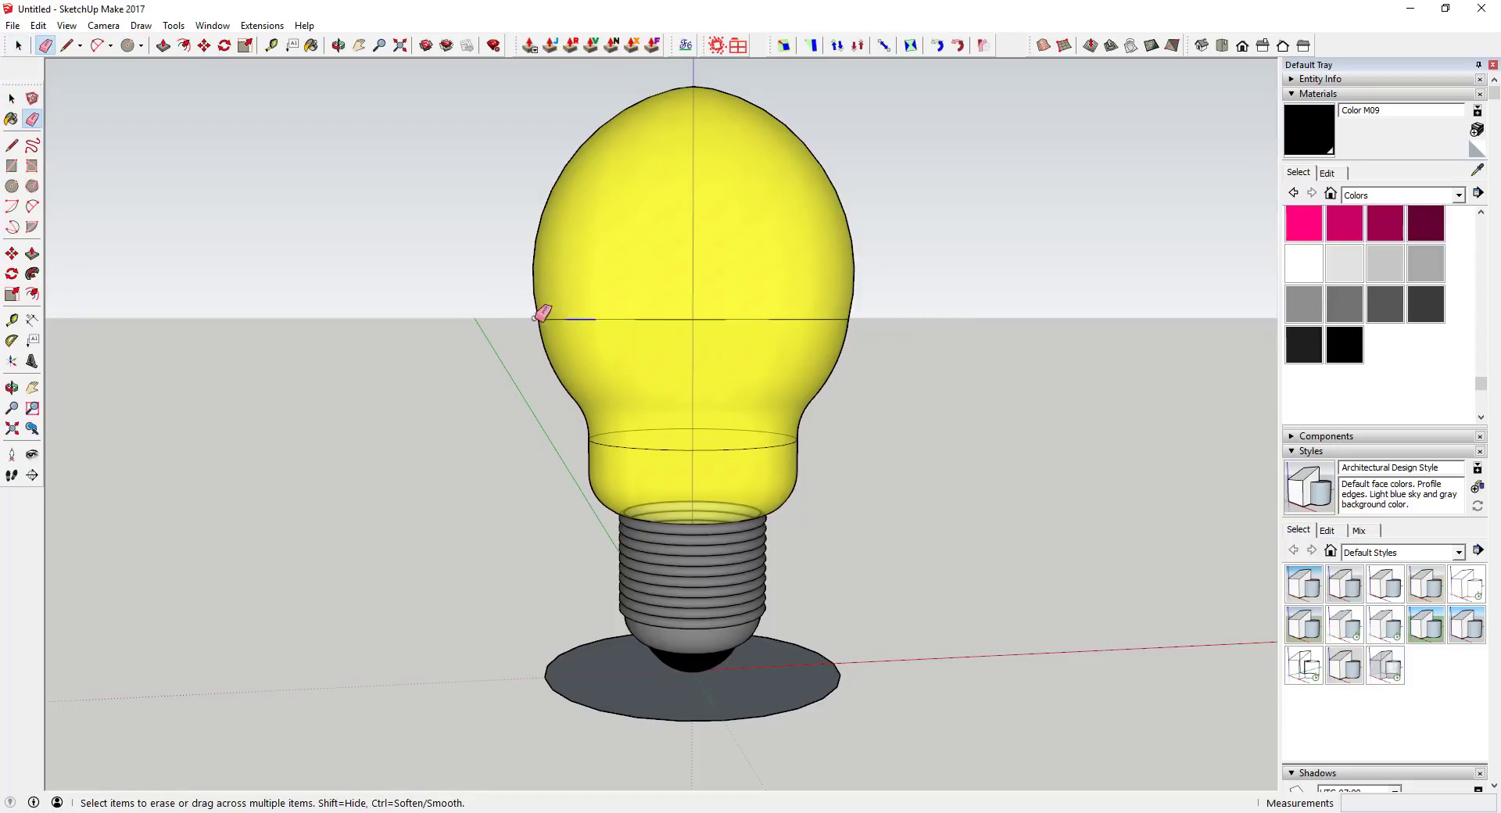
mouse_move(593, 314)
left_mouse_down()
mouse_move(844, 316)
mouse_move(701, 313)
mouse_move(715, 319)
left_mouse_up()
mouse_move(555, 315)
left_mouse_down()
mouse_move(839, 319)
mouse_move(744, 316)
left_mouse_up()
left_click_drag(599, 442, 806, 435)
middle_click_drag(864, 418, 204, 423)
- Erase the remaining upper and lower ring edges still crossing the bulb
mouse_move(537, 331)
left_mouse_down()
mouse_move(569, 310)
mouse_move(806, 311)
left_mouse_up()
mouse_move(585, 445)
left_mouse_down()
mouse_move(745, 441)
mouse_move(704, 436)
left_mouse_up()
mouse_move(704, 438)
middle_mouse_down()
mouse_move(537, 464)
mouse_move(612, 452)
middle_mouse_up()
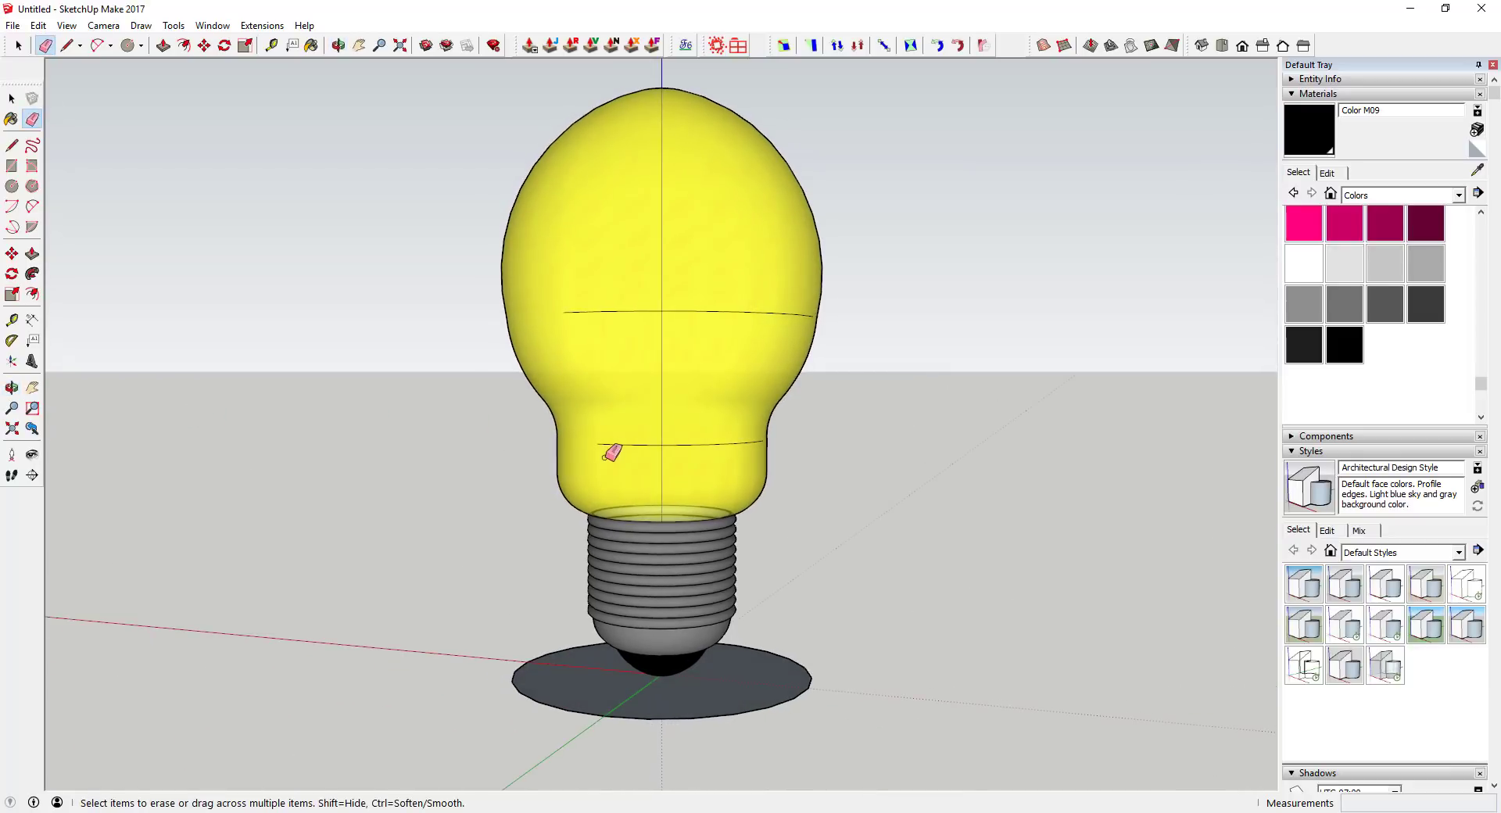
mouse_move(608, 444)
left_mouse_down()
mouse_move(753, 445)
mouse_move(680, 442)
mouse_move(704, 422)
left_mouse_up()
left_click_drag(602, 315, 819, 314)
middle_click_drag(855, 341, 664, 368)
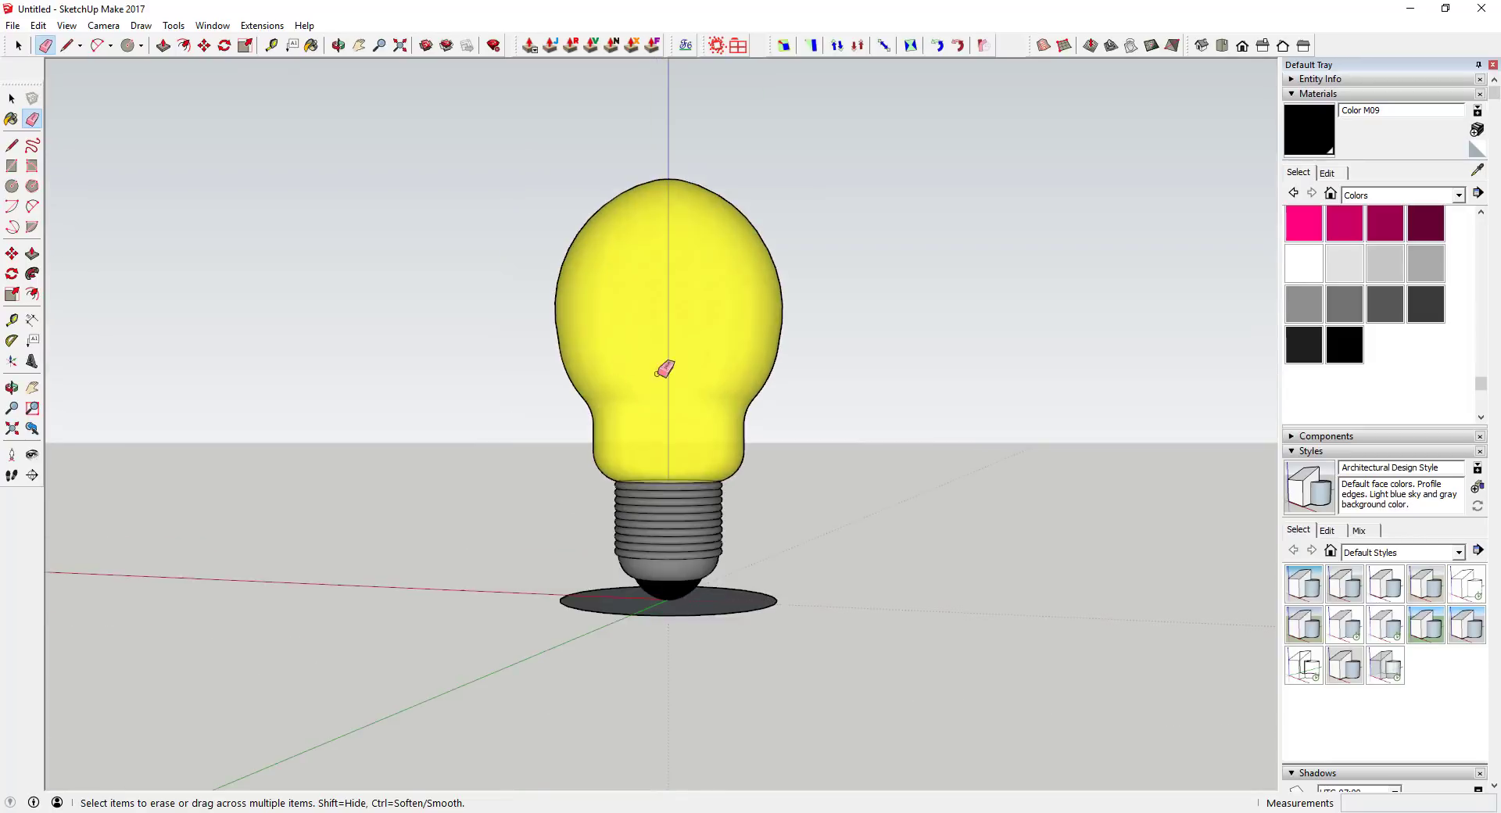
- Select the upper and lower yellow glass faces of the bulb
scroll(579, 274, "up", 2)
key("space")
left_click_drag(710, 372, 918, 434)
middle_click_drag(653, 339, 696, 366)
left_click(666, 391, "shift")
- Scale the yellow glass down from its top grip to about 0.87 of its height
key("s")
middle_click_drag(727, 256, 664, 208)
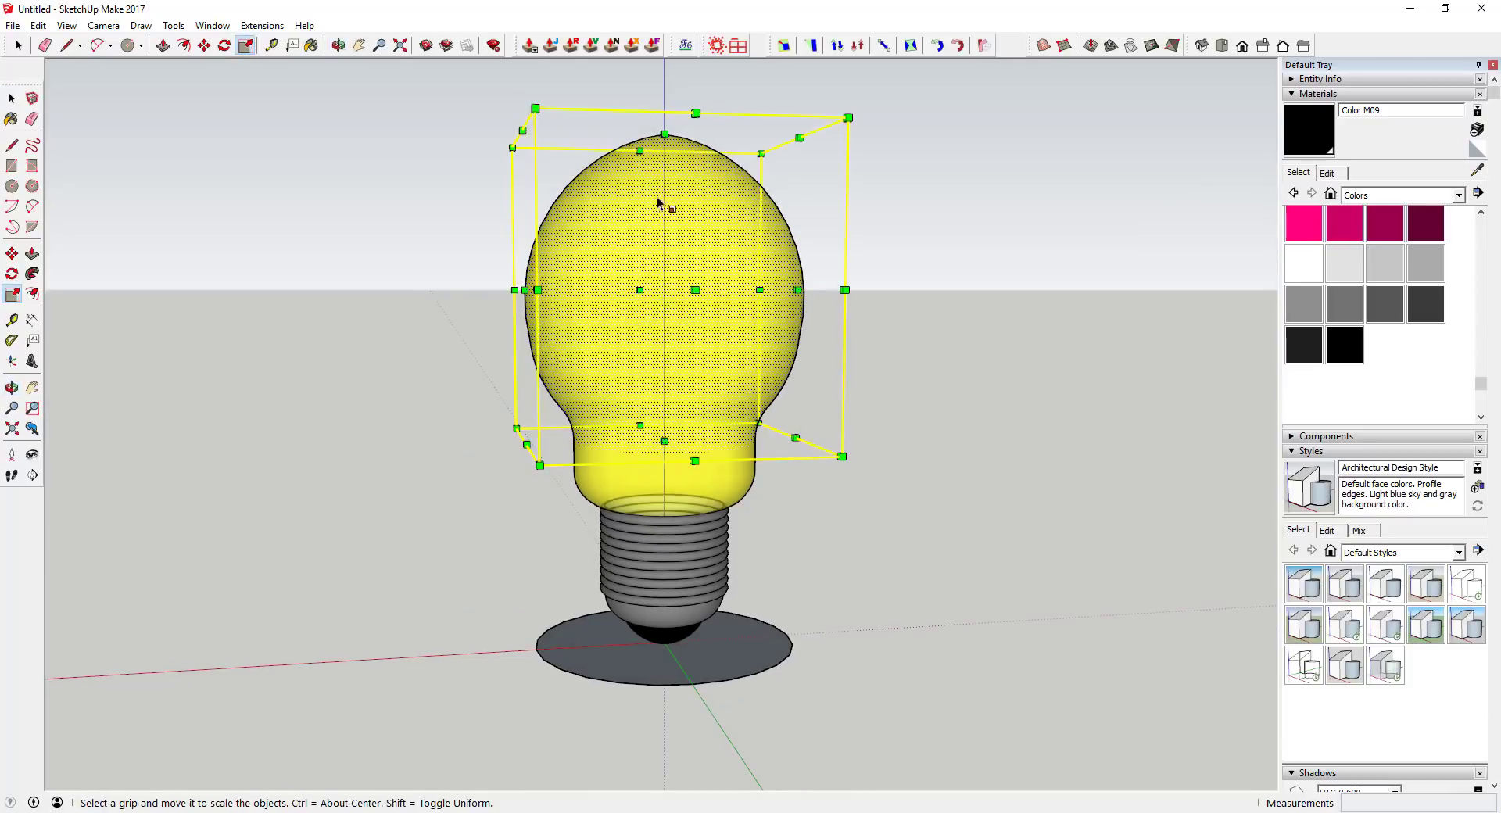
left_click(665, 134)
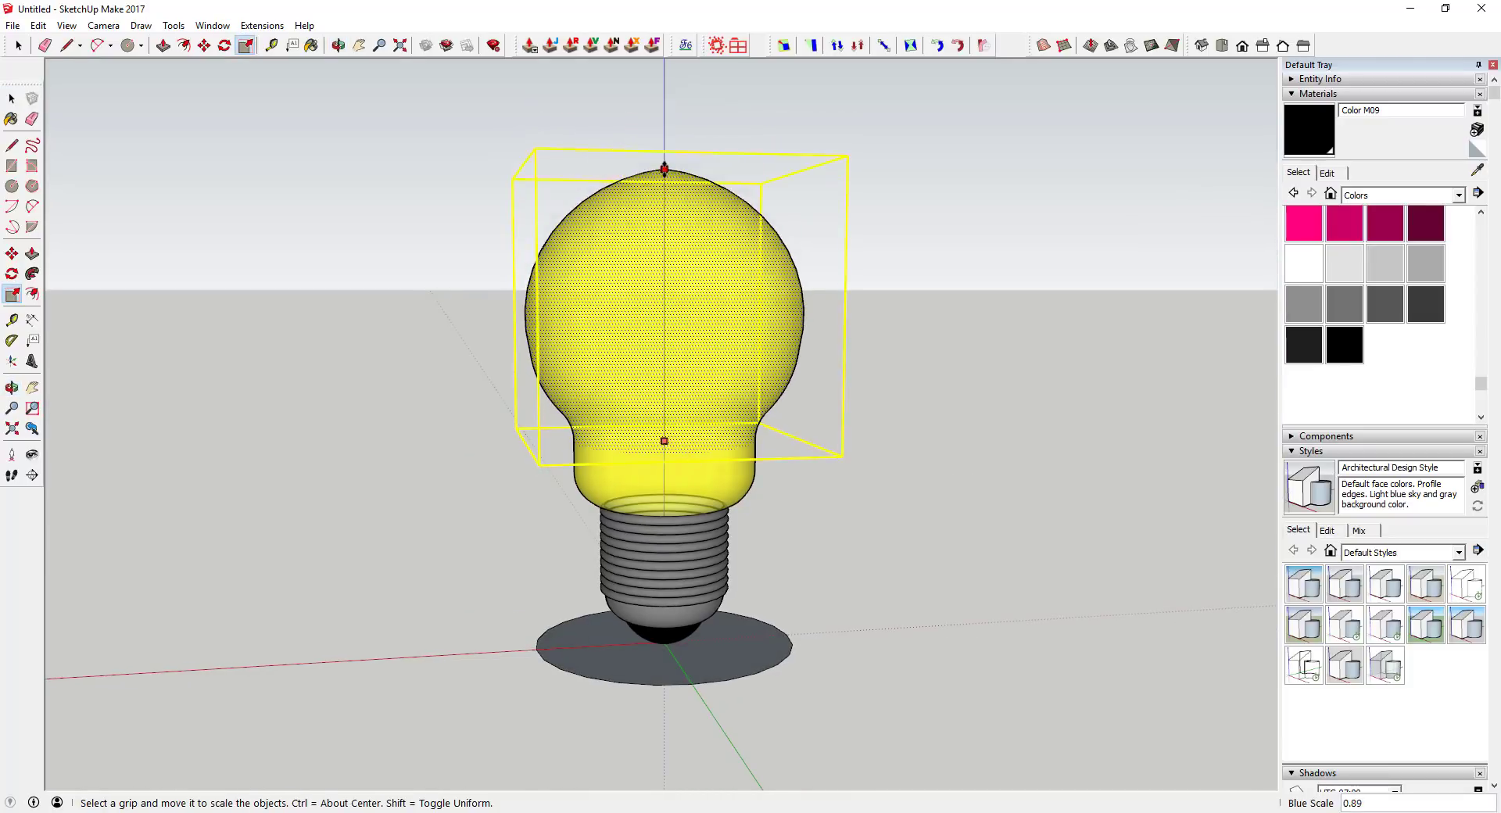
left_click(665, 169)
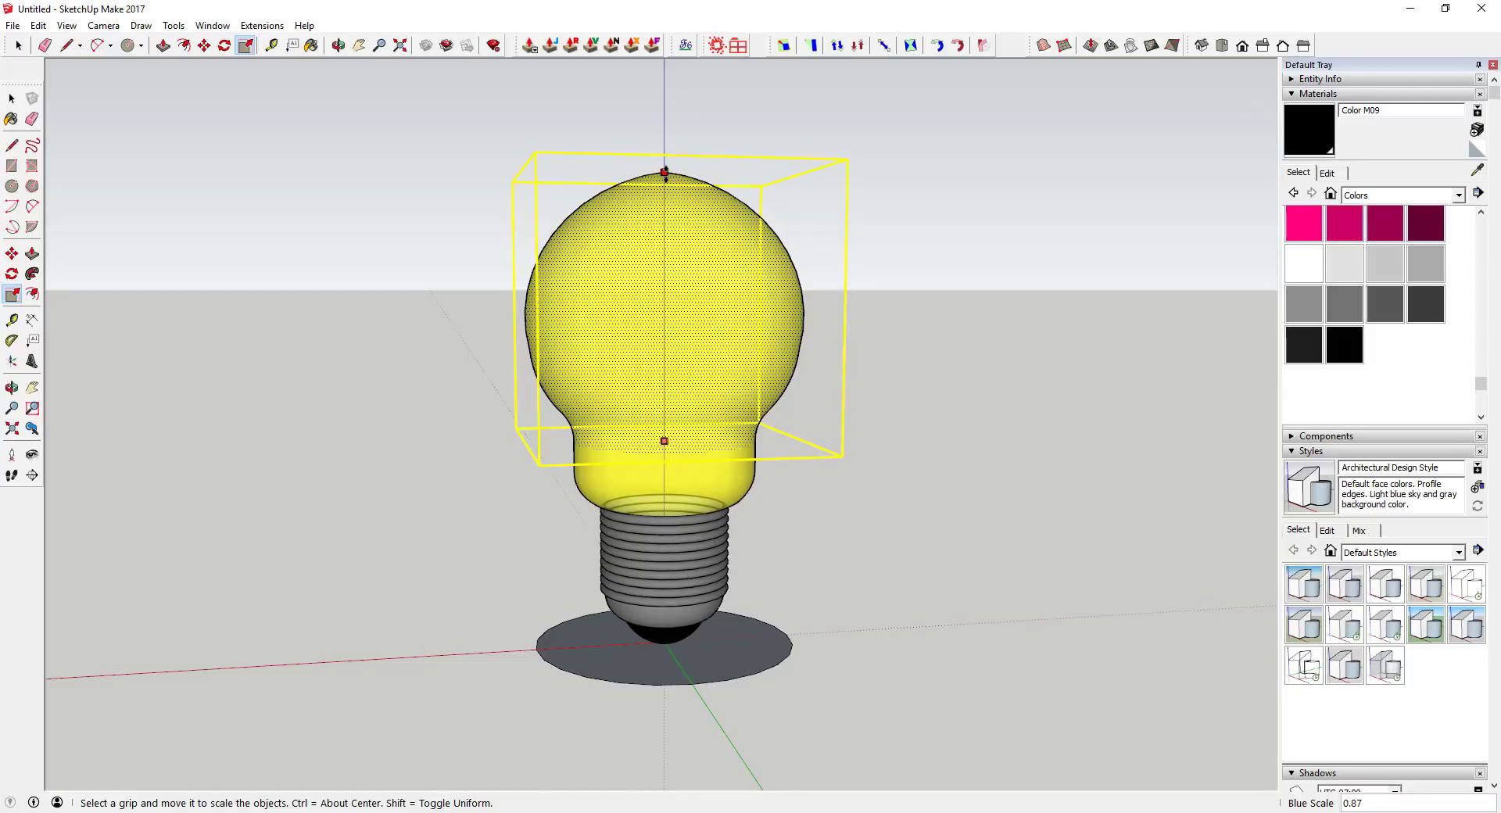
key("space")
left_click(795, 433)
middle_click_drag(794, 433, 999, 389)
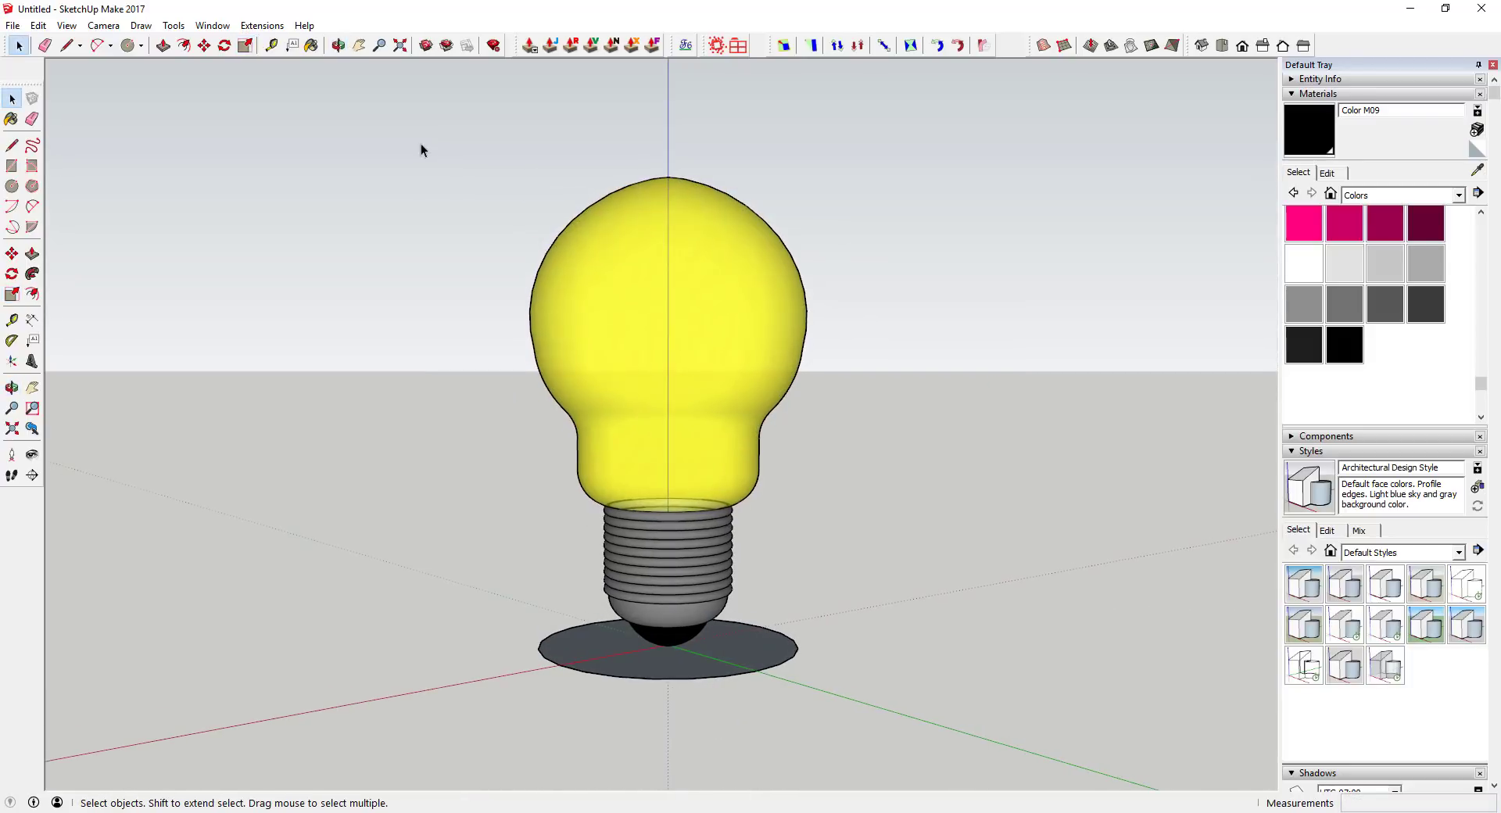
left_click_drag(420, 139, 952, 456)
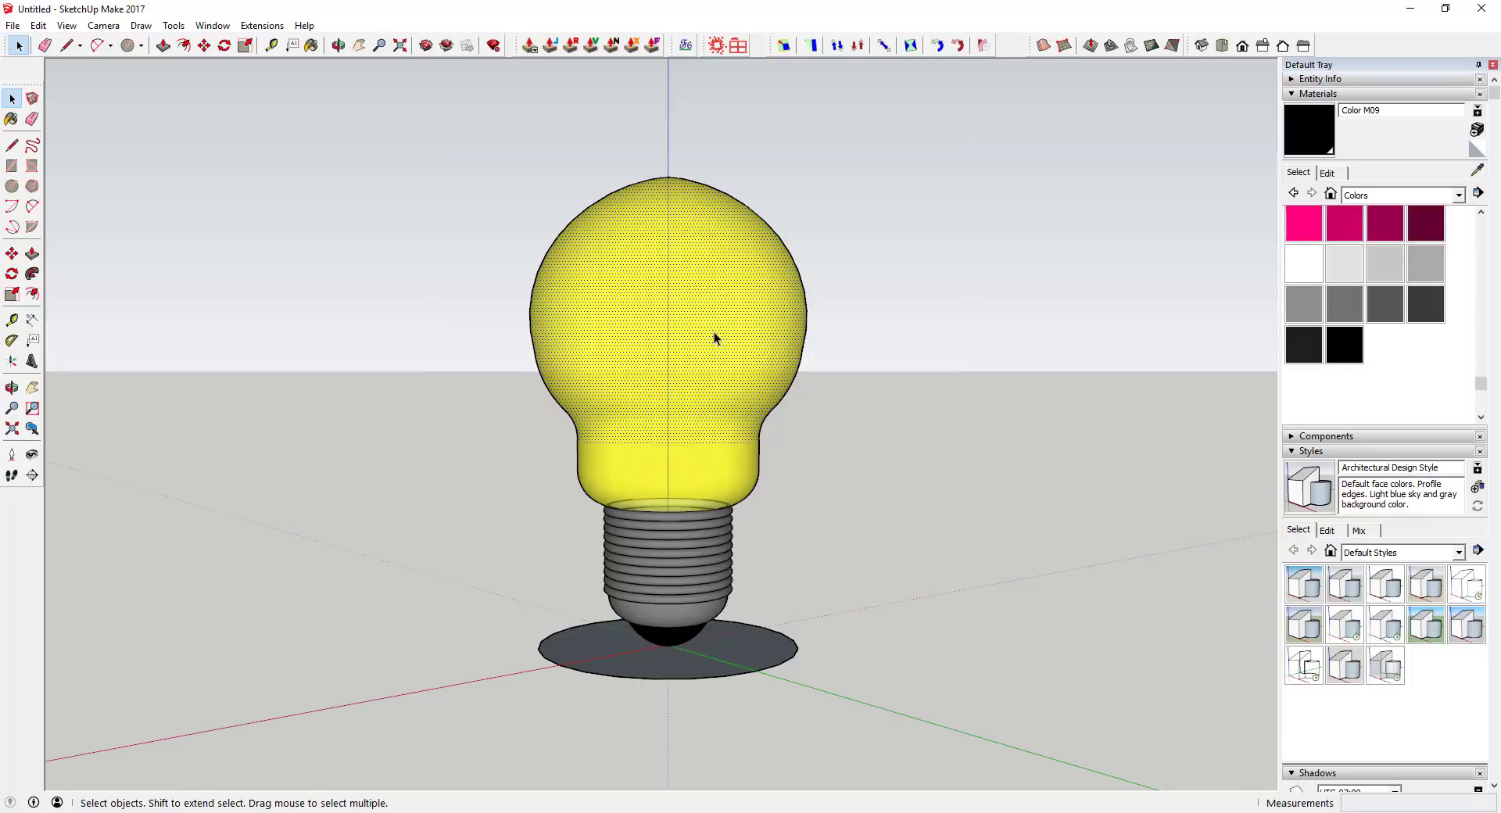
key("s")
left_click(764, 312)
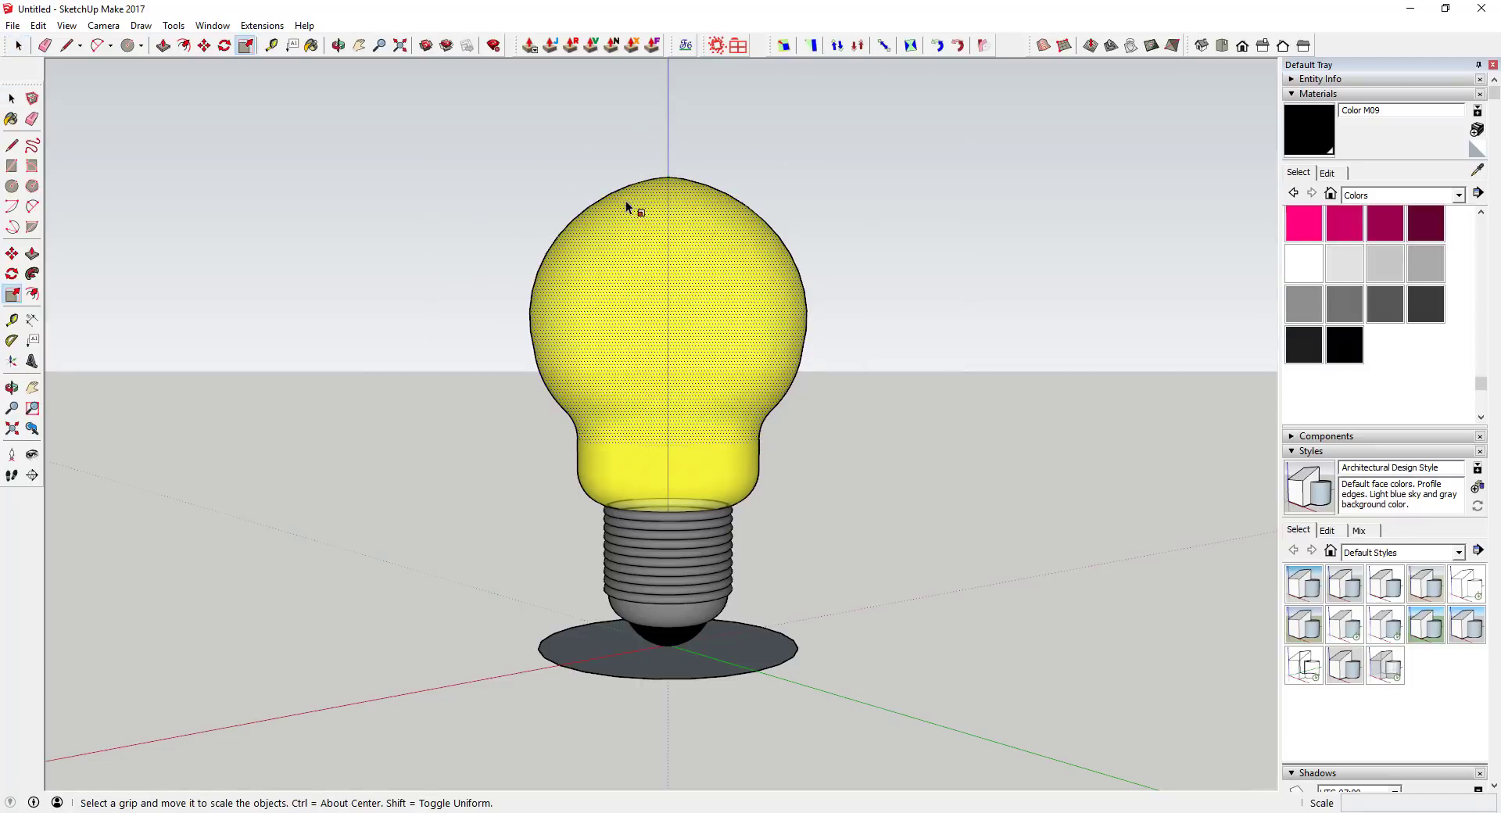
mouse_move(735, 260)
middle_mouse_down()
mouse_move(697, 347)
mouse_move(724, 668)
middle_mouse_up()
- Erase the dark circular path disk beneath the bulb
key("e")
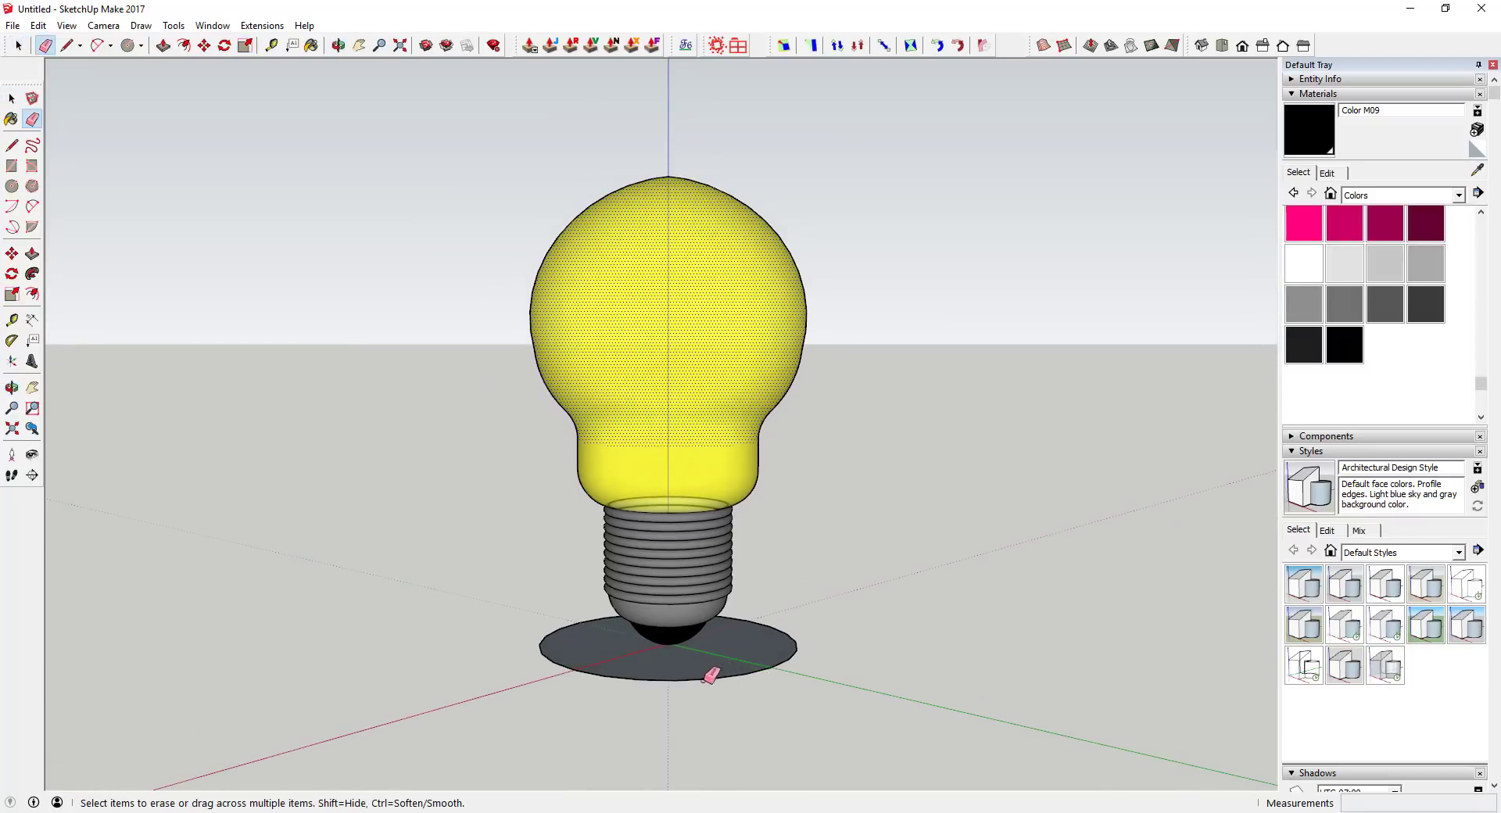
left_click_drag(712, 674, 571, 688)
mouse_move(626, 692)
middle_mouse_down()
mouse_move(751, 703)
mouse_move(804, 596)
mouse_move(847, 562)
mouse_move(758, 470)
middle_mouse_up()
key("space")
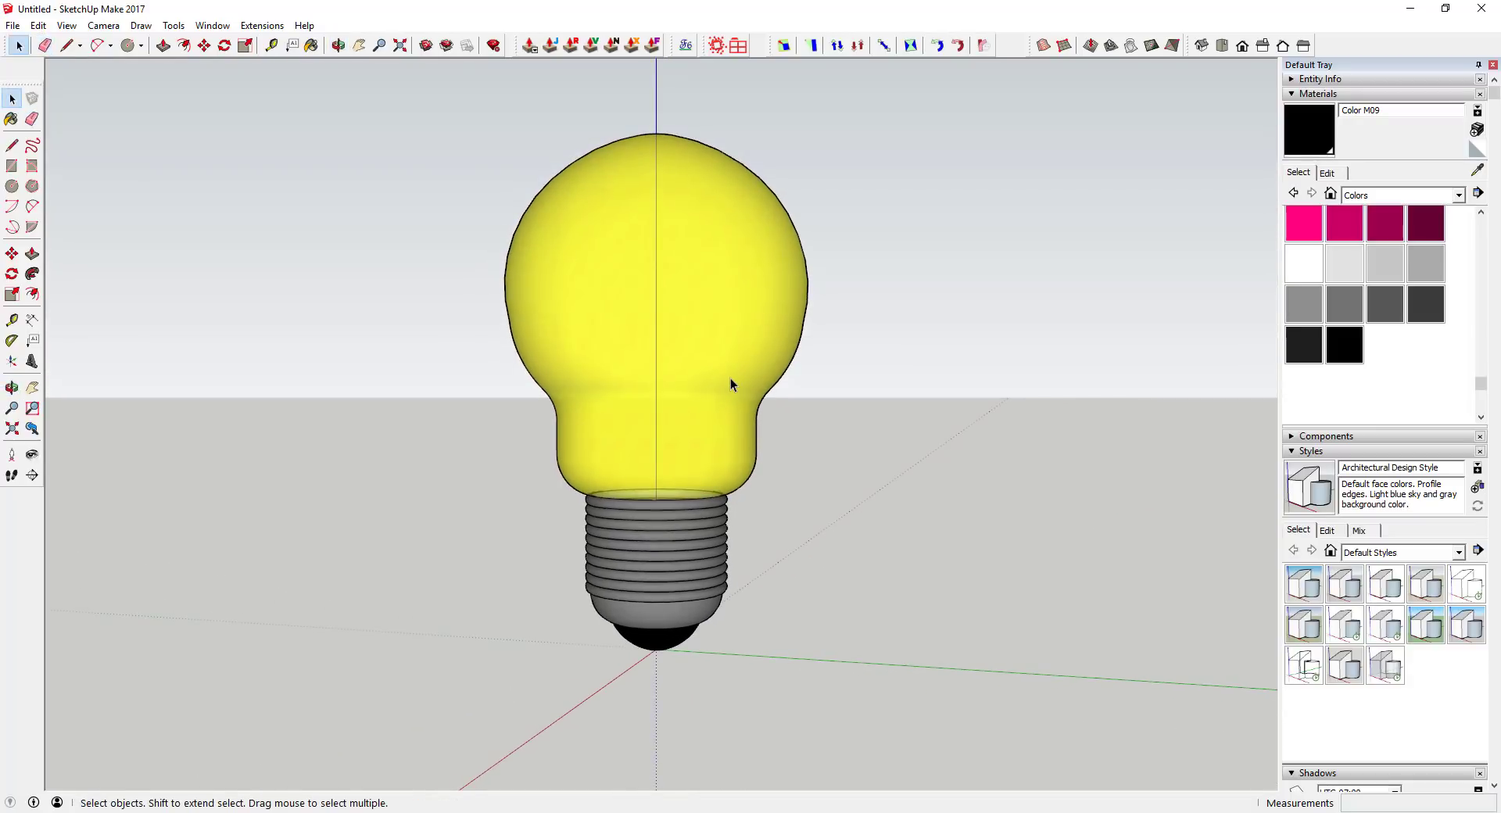